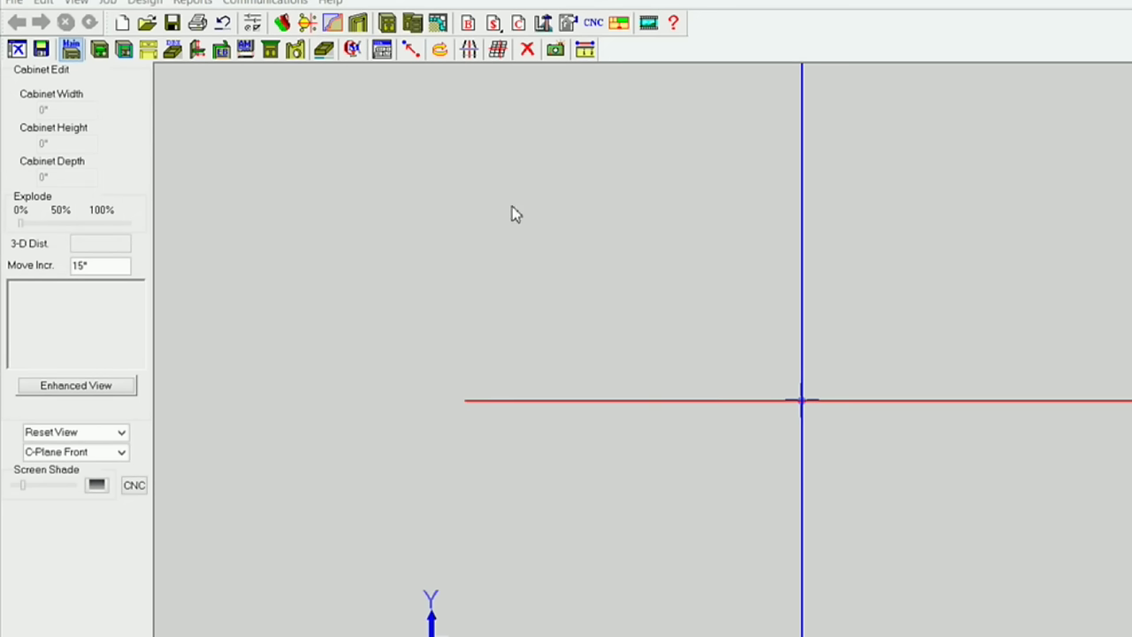
Load the Std Base Frameless cabinet and set its width to 36"
click(805, 194)
drag(743, 349, 607, 215)
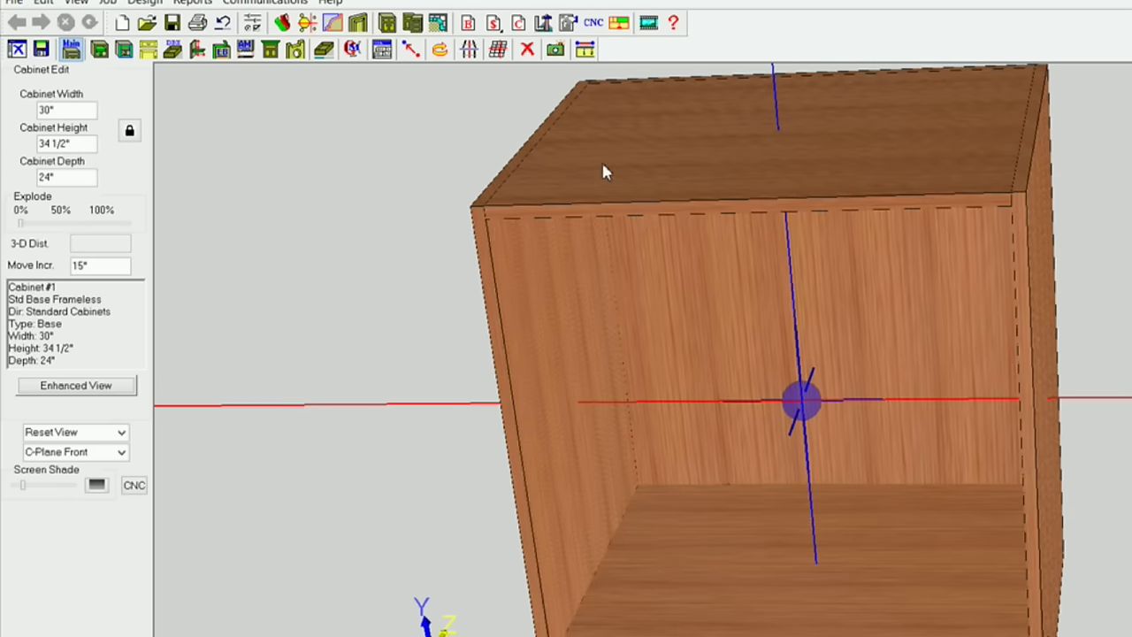
drag(604, 171, 720, 212)
mouse_move(719, 213)
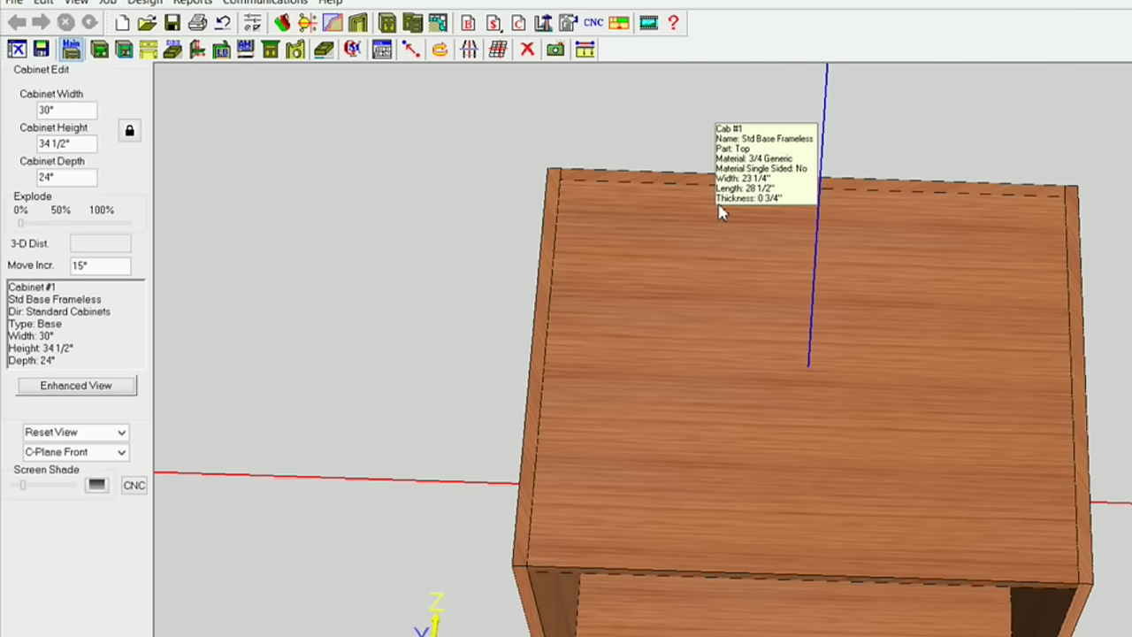
drag(80, 113, 23, 123)
text(36)
key(Return)
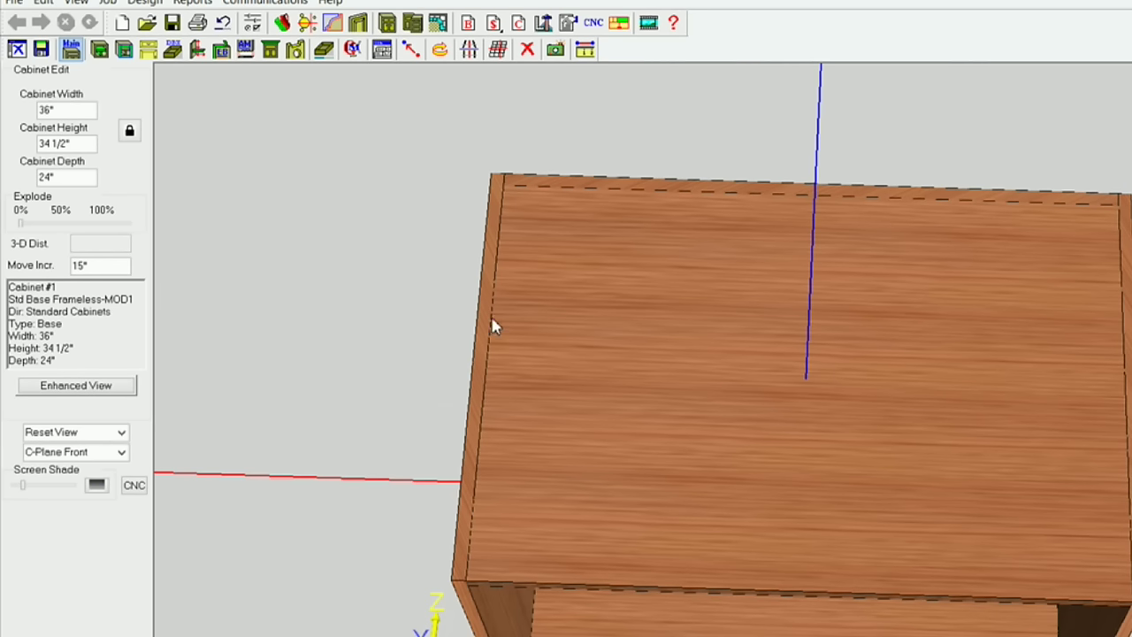
Open the cabinet's top panel for part editing and create edge geometry from its outline with CreateEdges
click(640, 323)
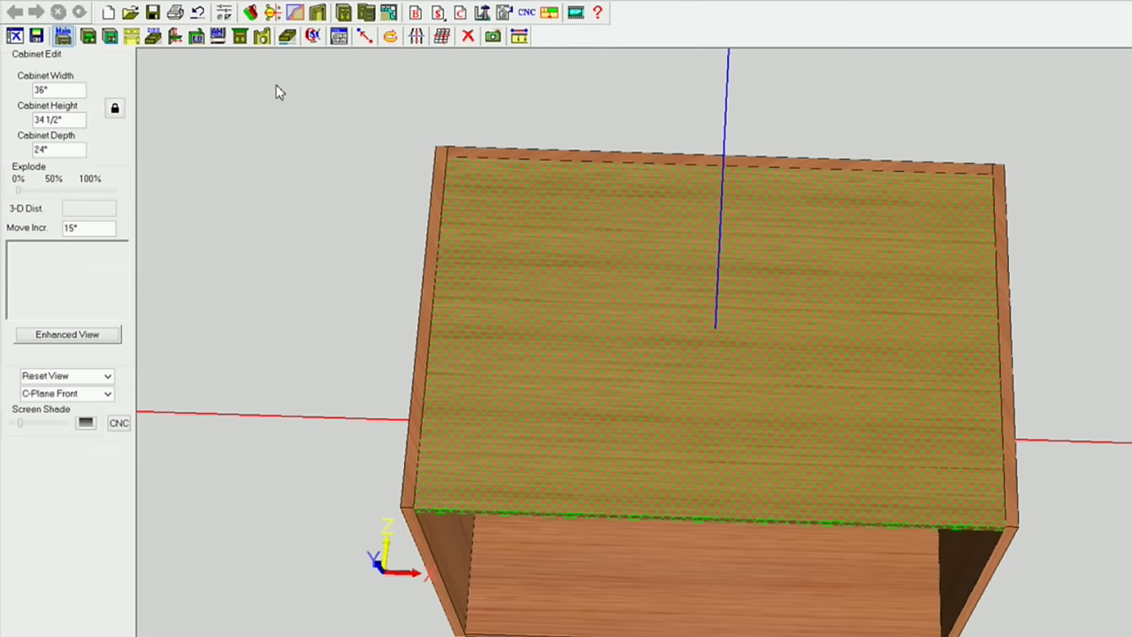
click(295, 50)
click(263, 37)
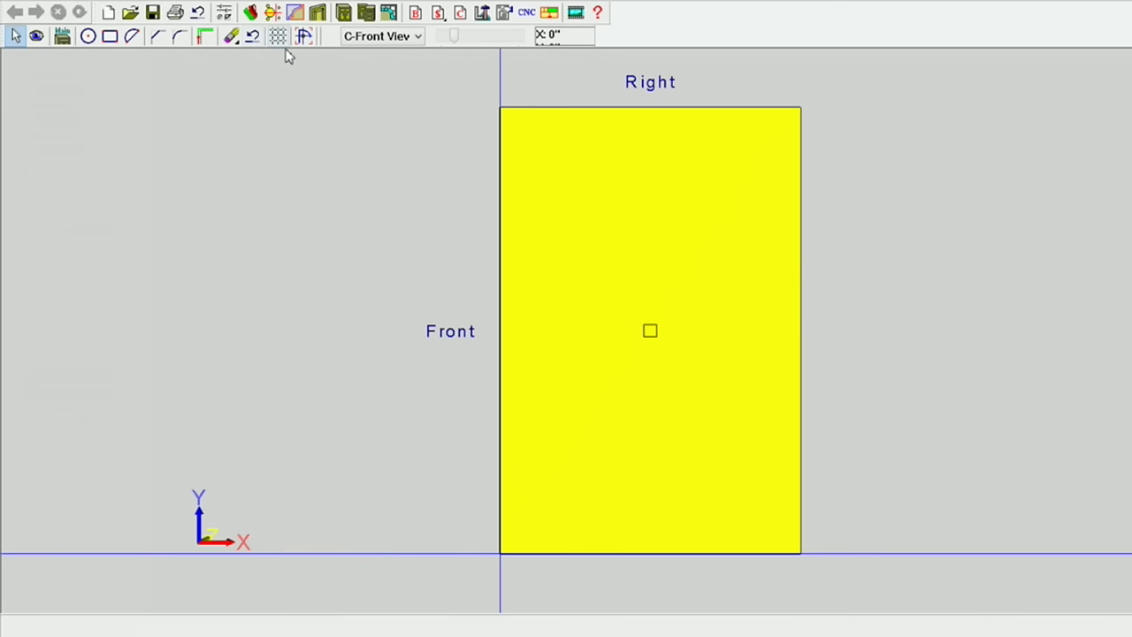
click(314, 38)
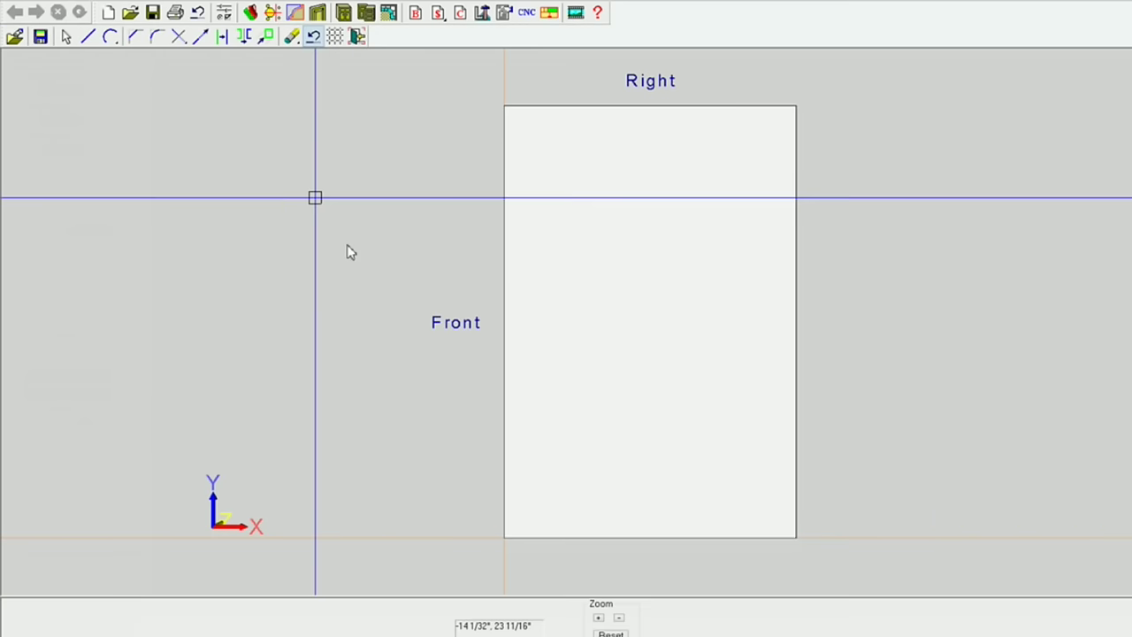
right_click(301, 241)
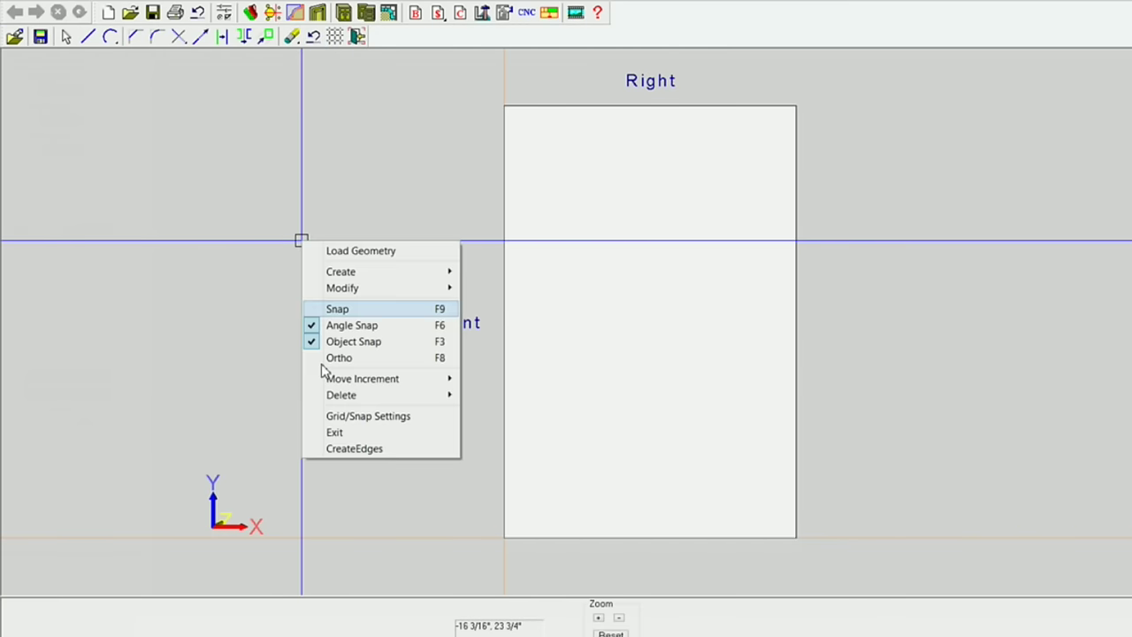
click(374, 451)
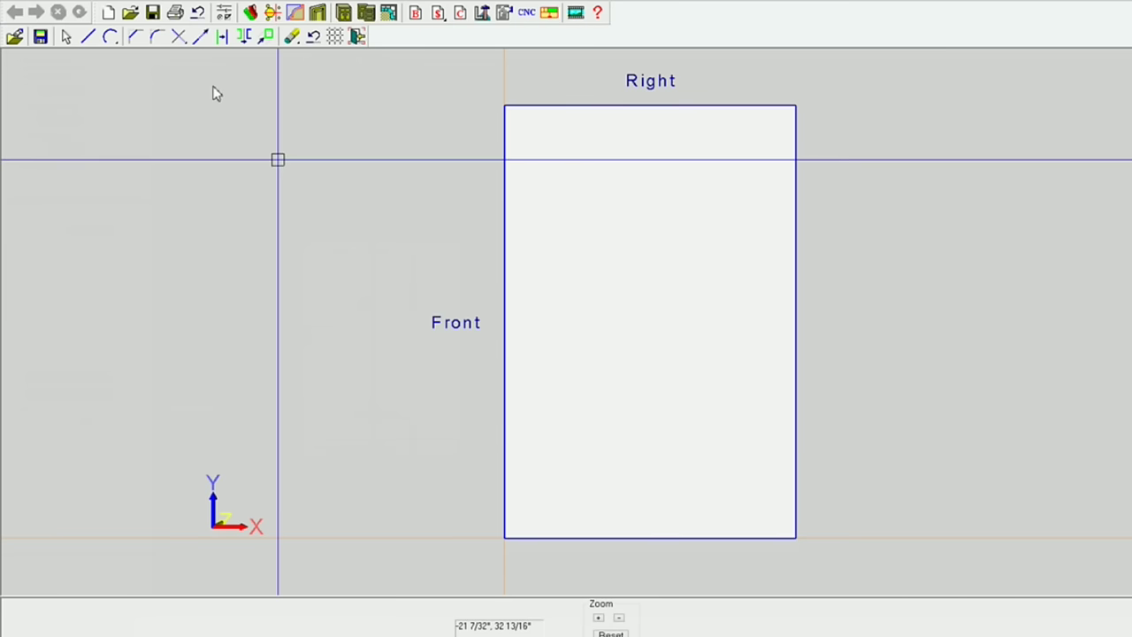
Offset copies of the top panel's left and back edges inward by 8"
click(222, 37)
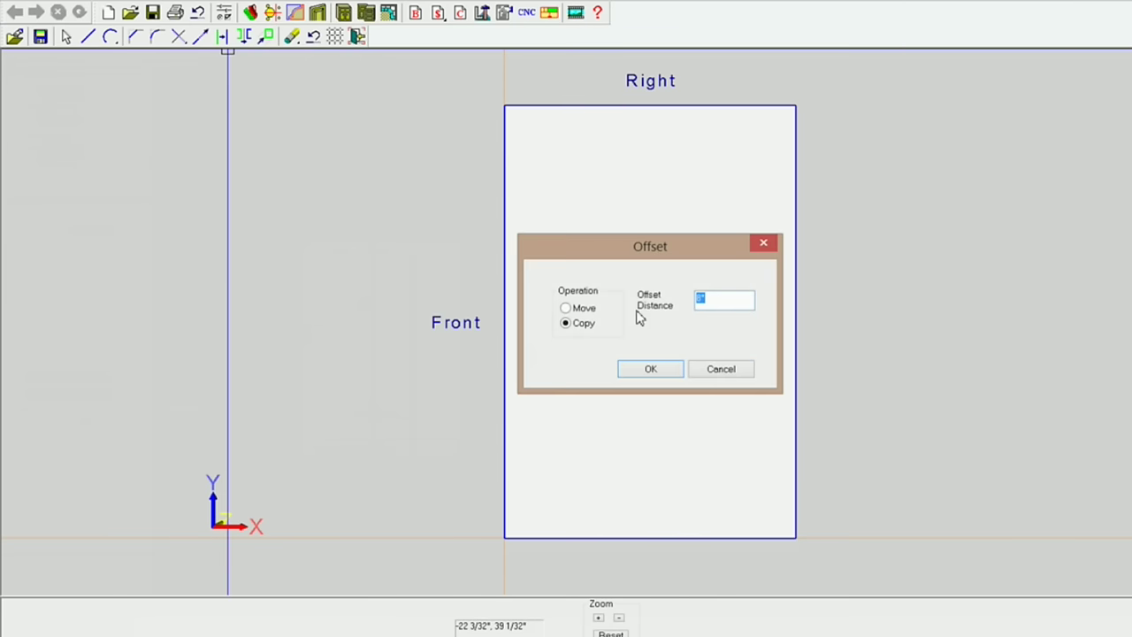
double_click(686, 297)
click(651, 370)
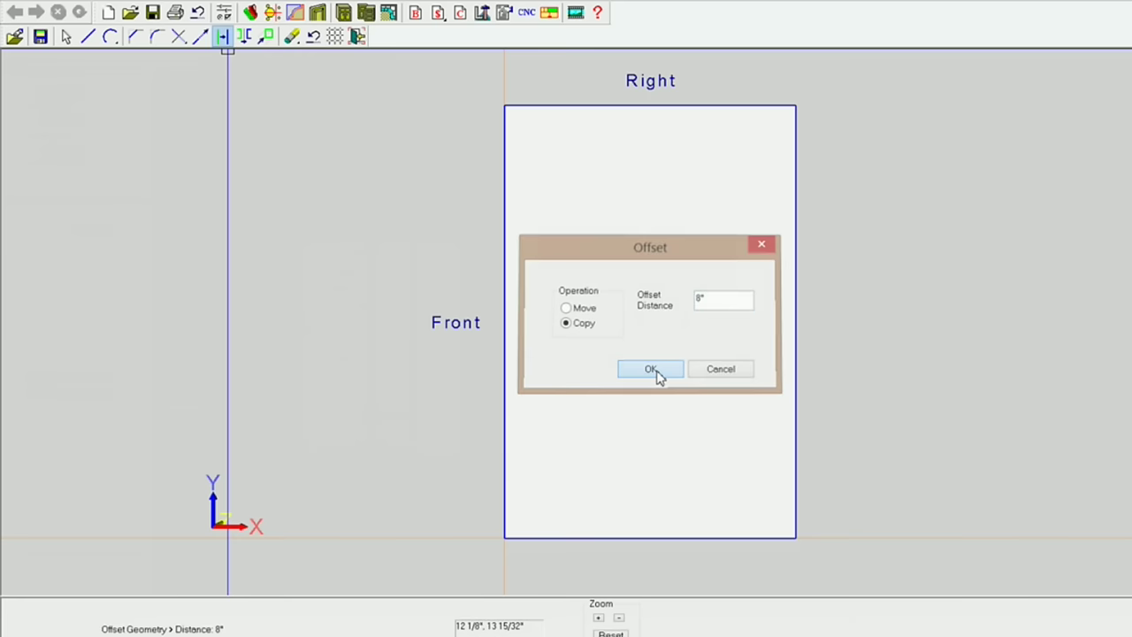
click(699, 540)
click(697, 500)
click(796, 378)
click(735, 378)
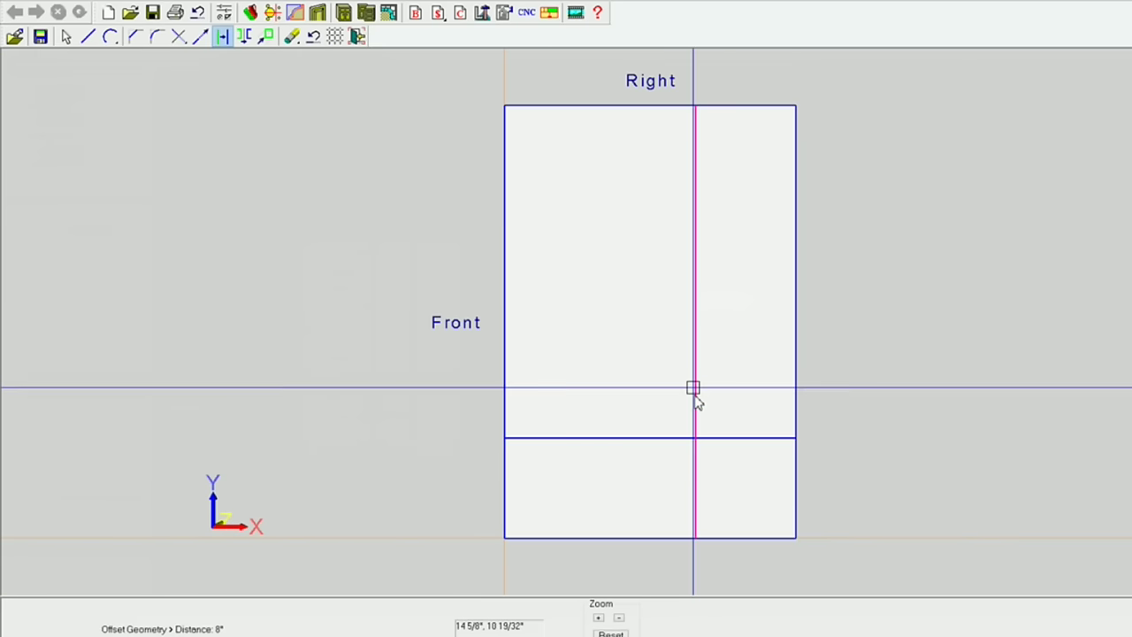
Trim the top panel's left and back edges at the offset lines, and delete both offset lines with Inside/Intersect Window
click(177, 38)
click(160, 55)
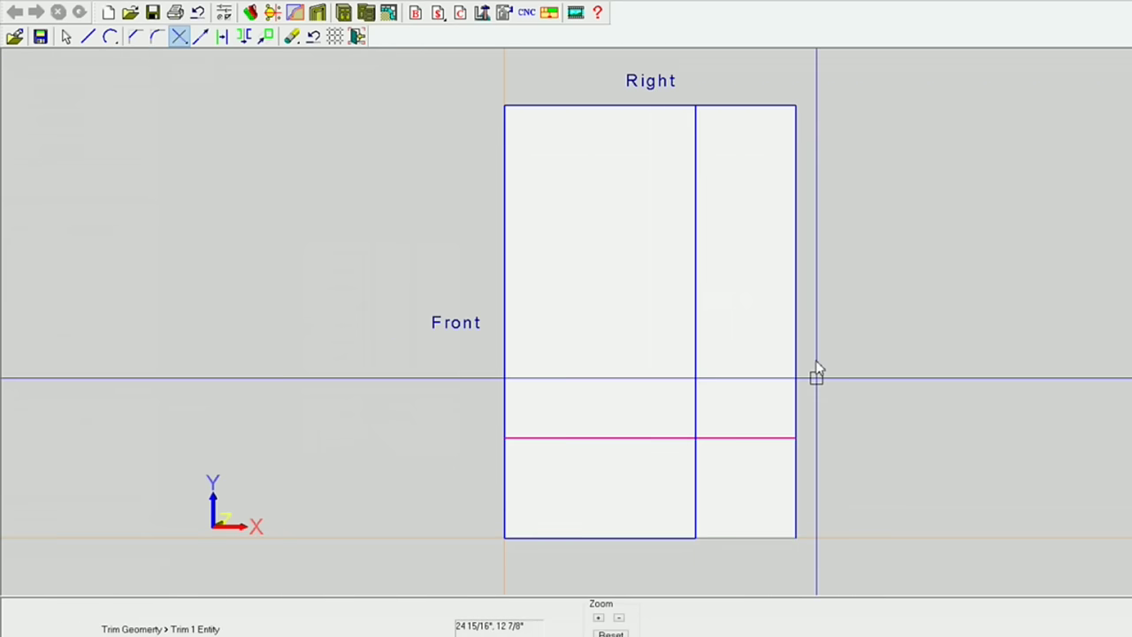
click(796, 384)
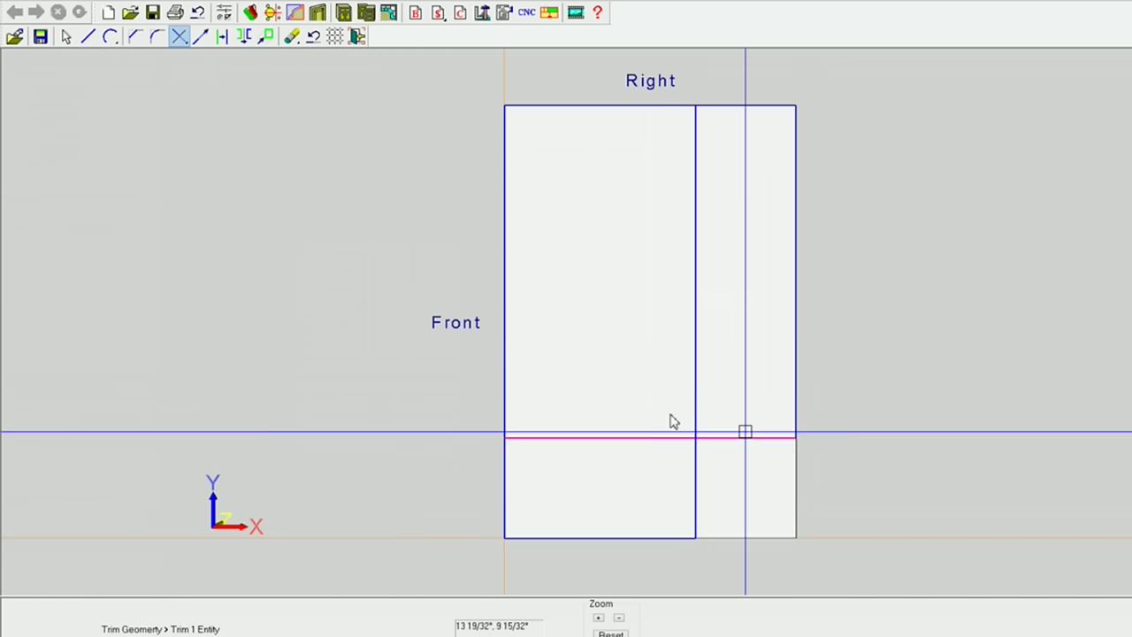
click(265, 36)
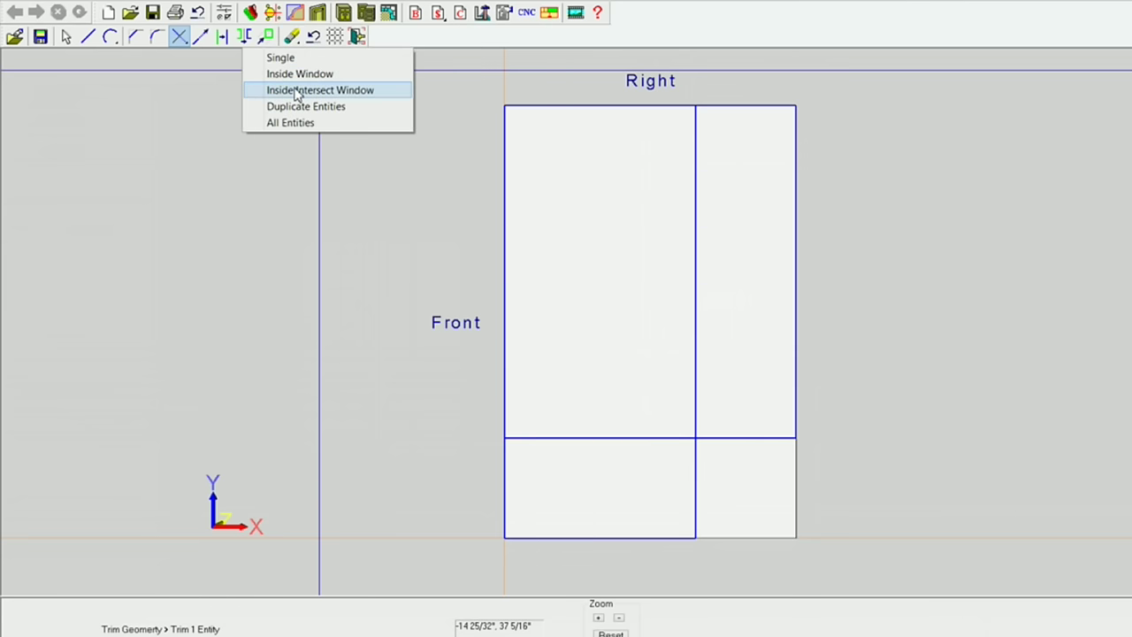
click(297, 90)
drag(634, 372, 718, 466)
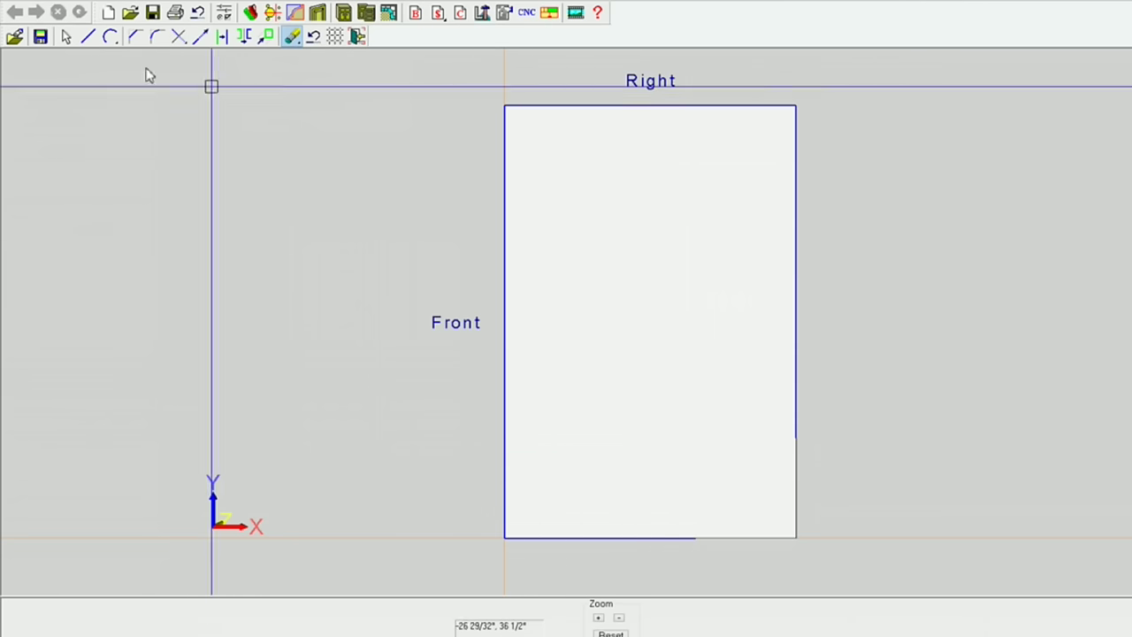
Draw a diagonal line across the back-left corner joining the endpoints of the two trimmed edges
right_click(139, 183)
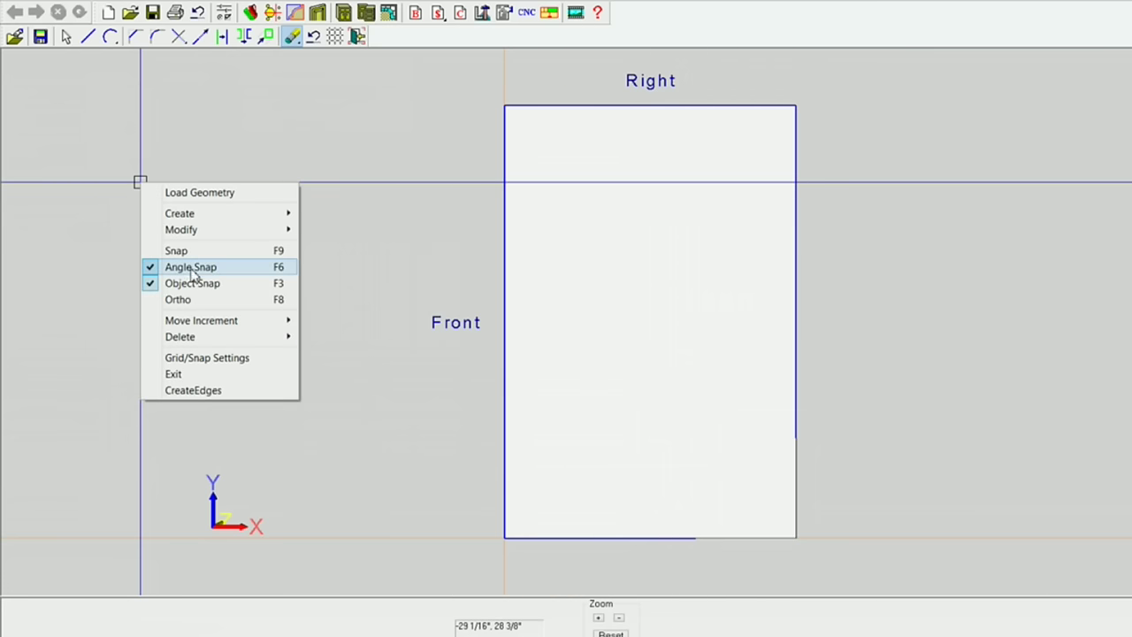
click(89, 37)
scroll(261, 273, up, 3)
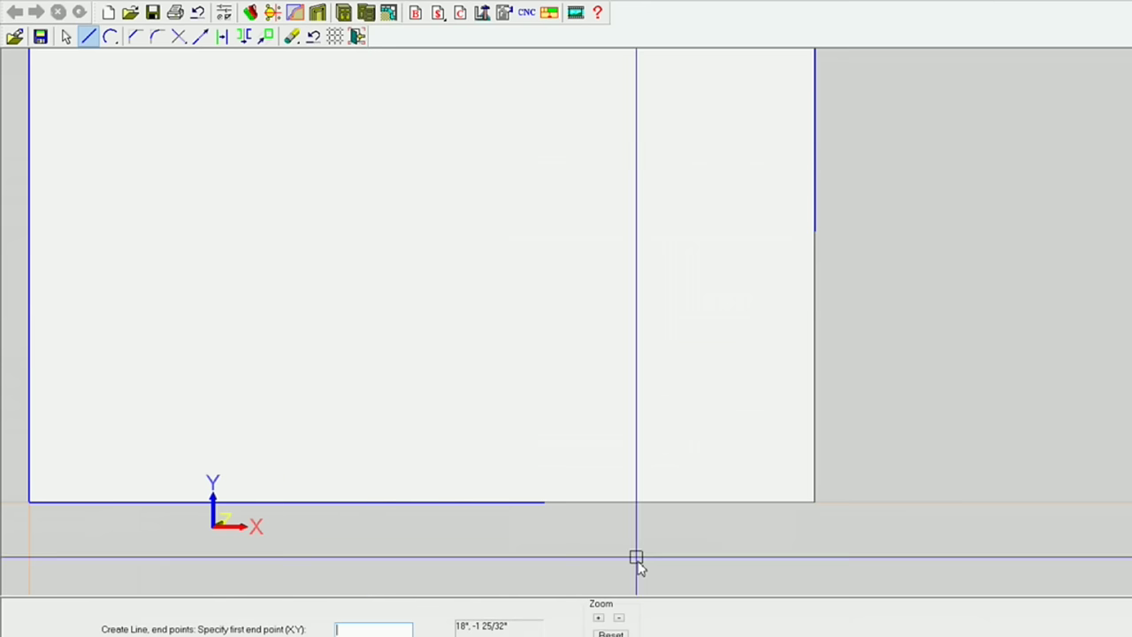
click(544, 504)
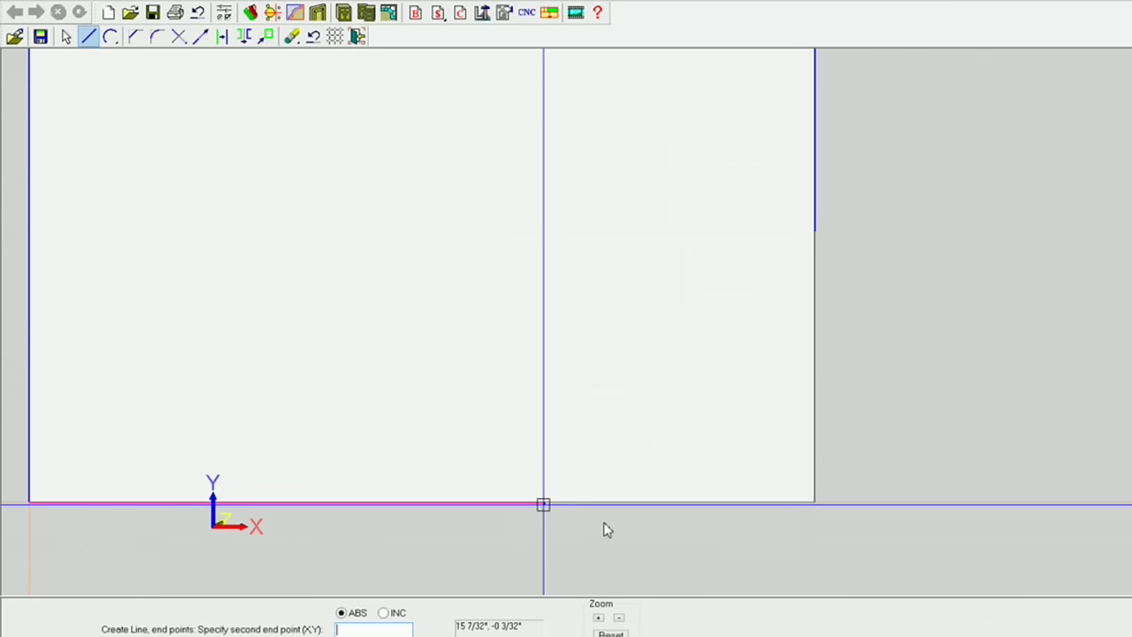
click(814, 233)
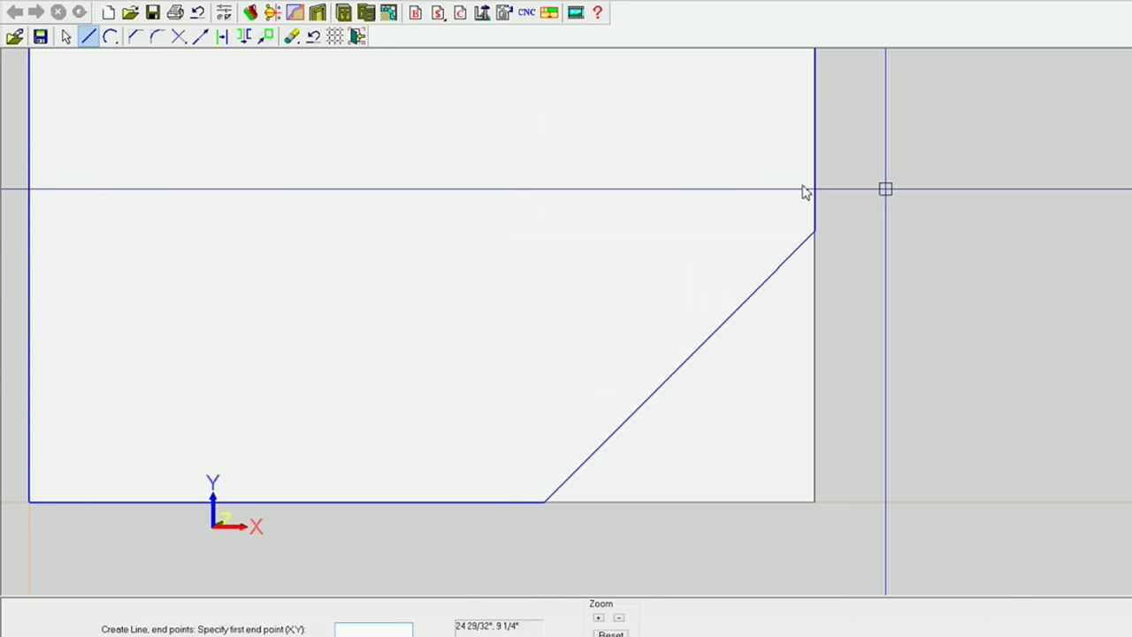
scroll(800, 190, down, 3)
Create the top part from the closed contour with the clipped corner, removing the used geometry, and return to the cabinet view
click(358, 36)
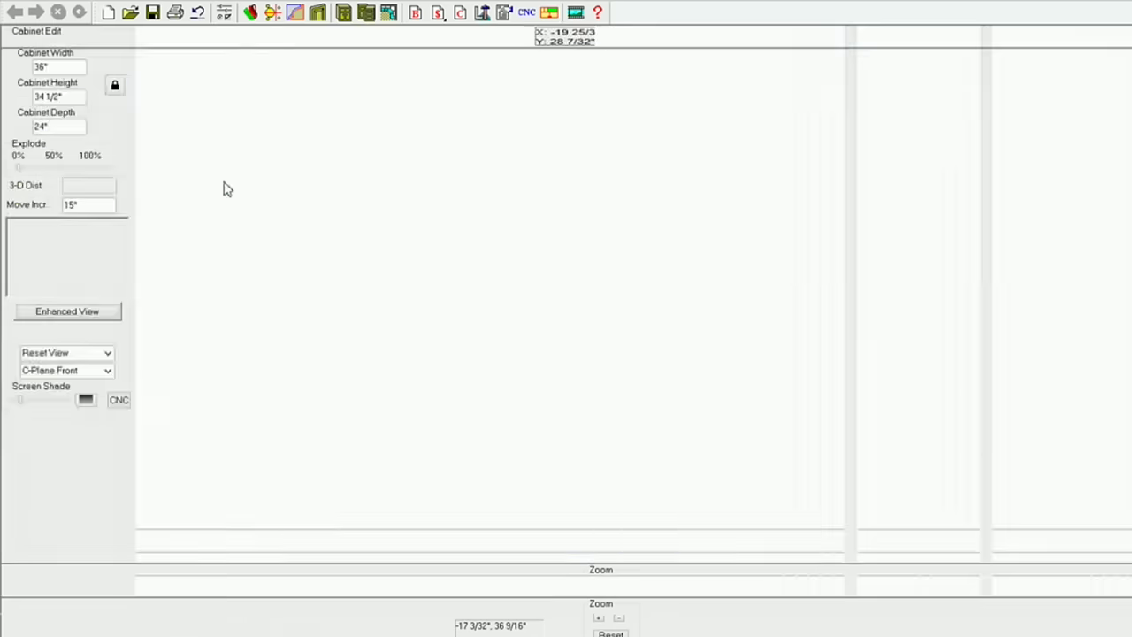
right_click(223, 182)
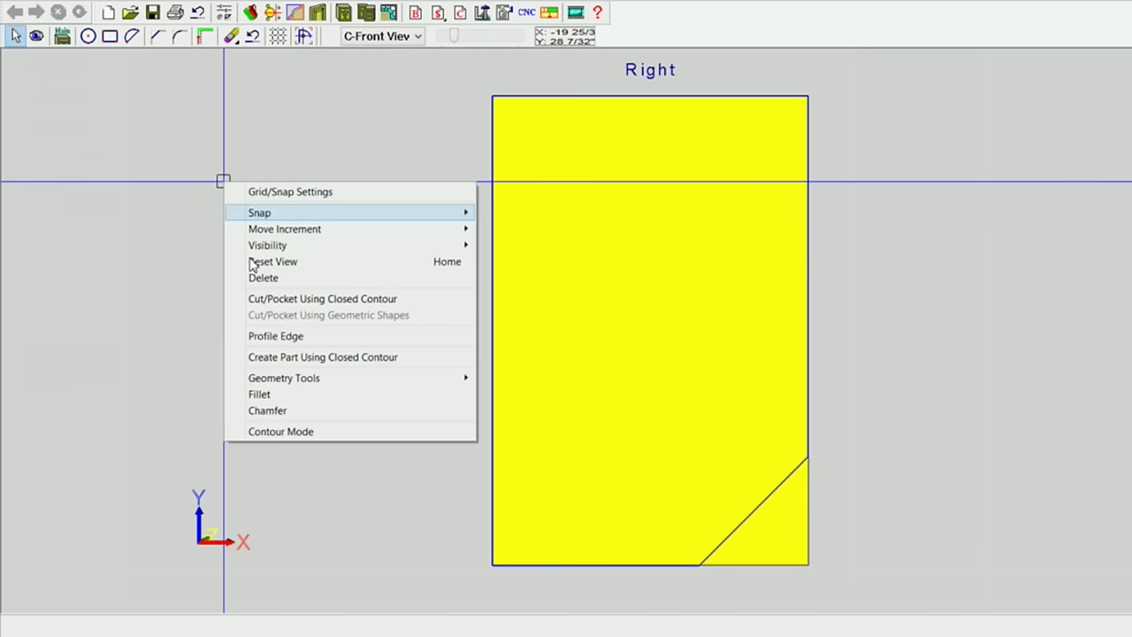
click(294, 359)
click(493, 487)
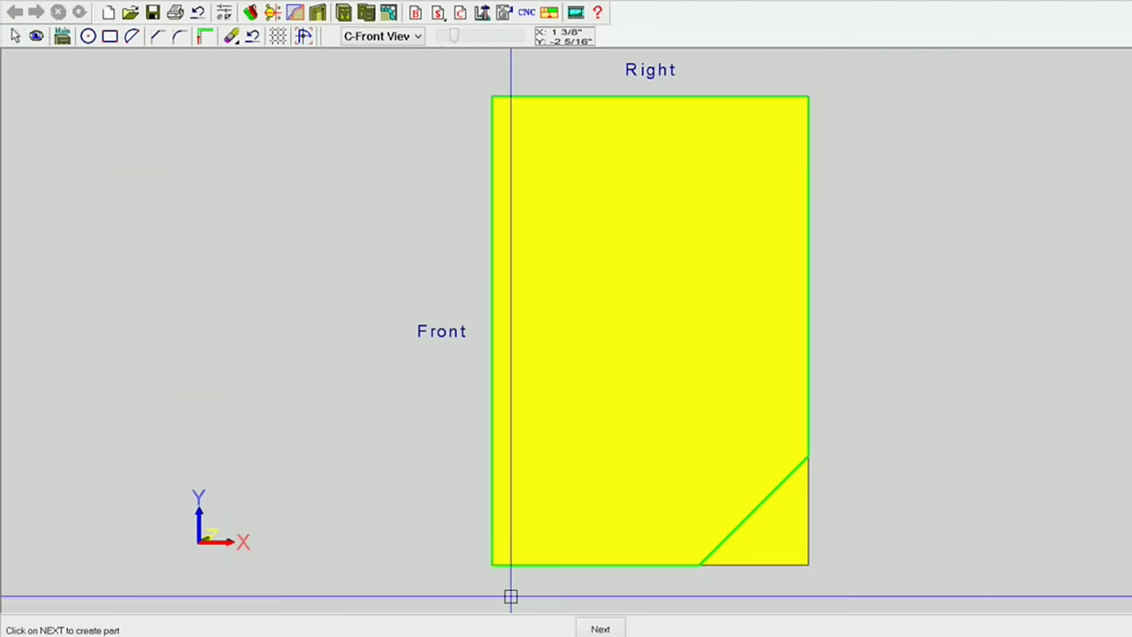
click(600, 629)
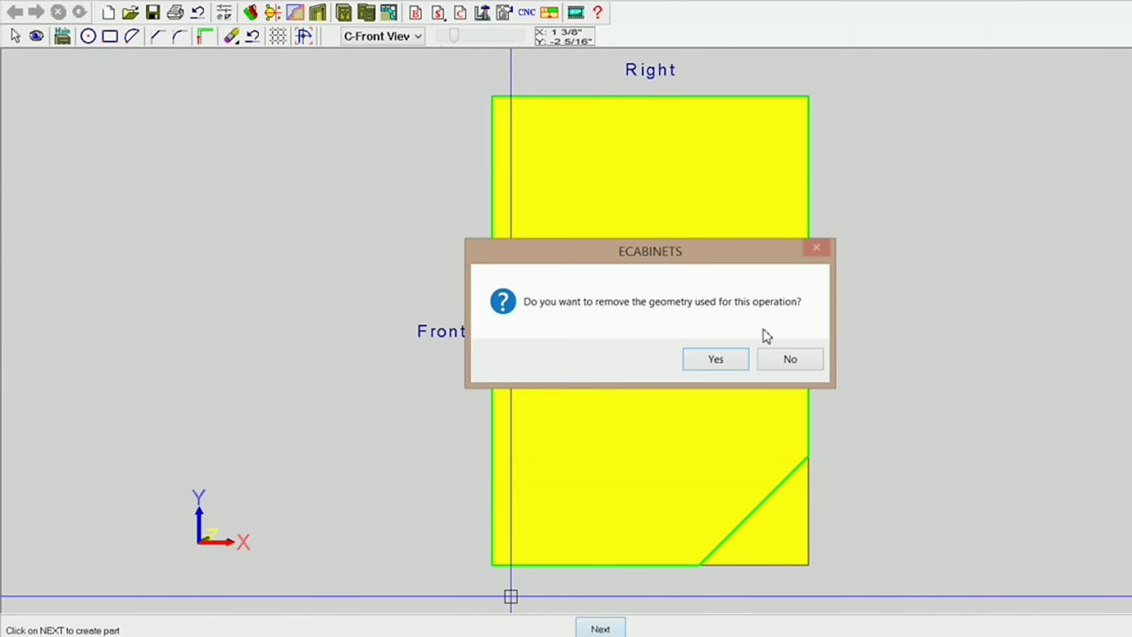
click(723, 362)
click(57, 36)
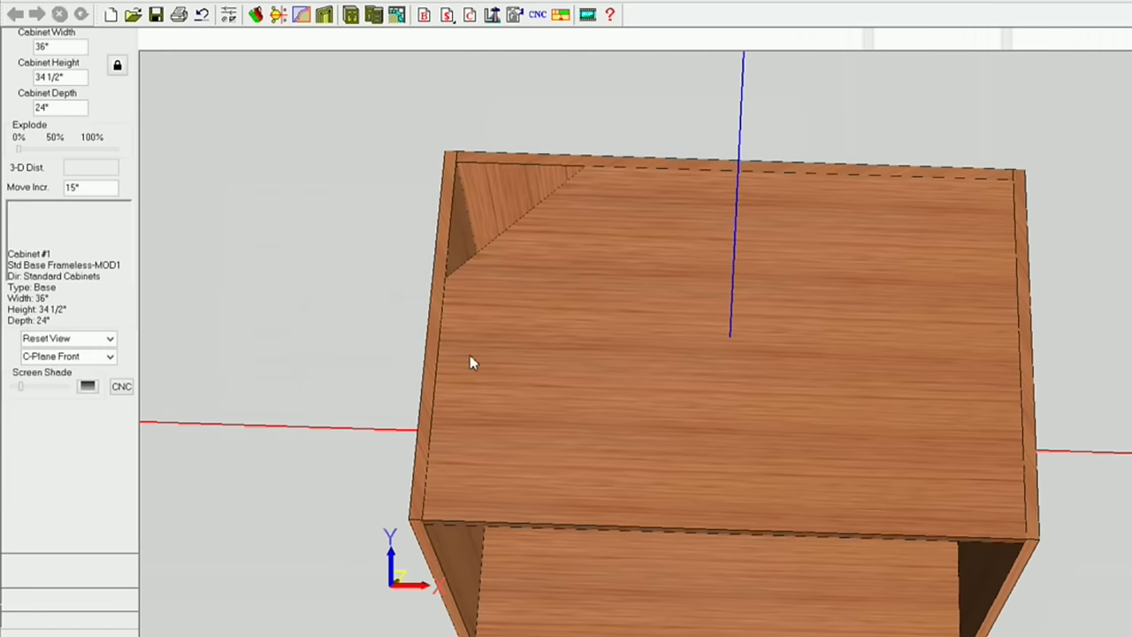
Open the top panel's dimension drawing and add a horizontal dimension across the clipped corner, placed below the part
double_click(584, 292)
click(561, 198)
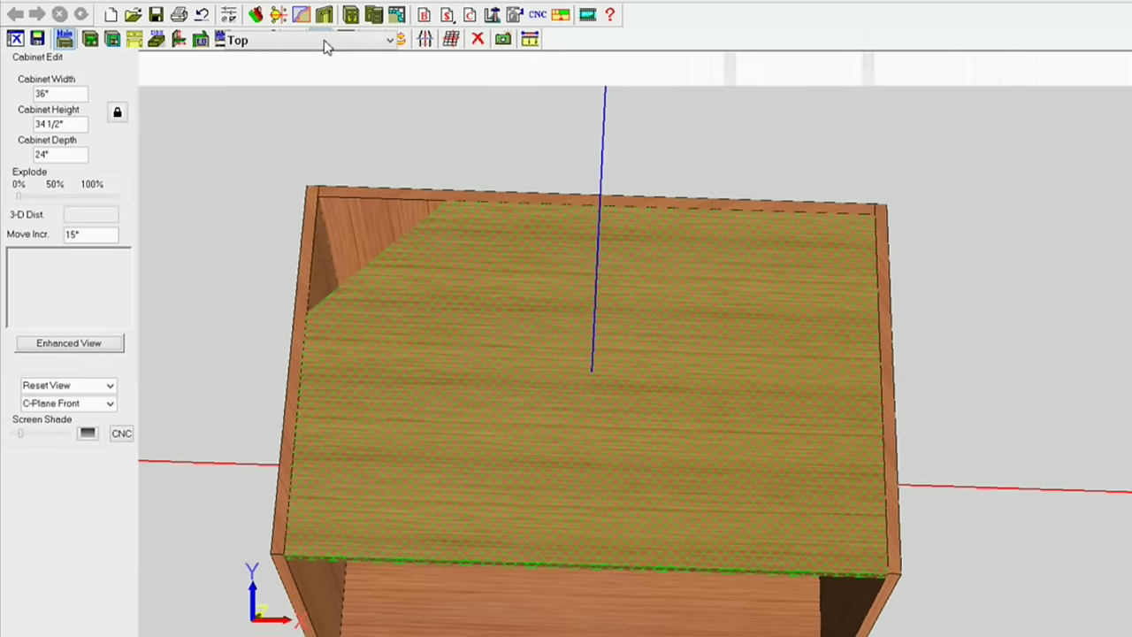
click(326, 46)
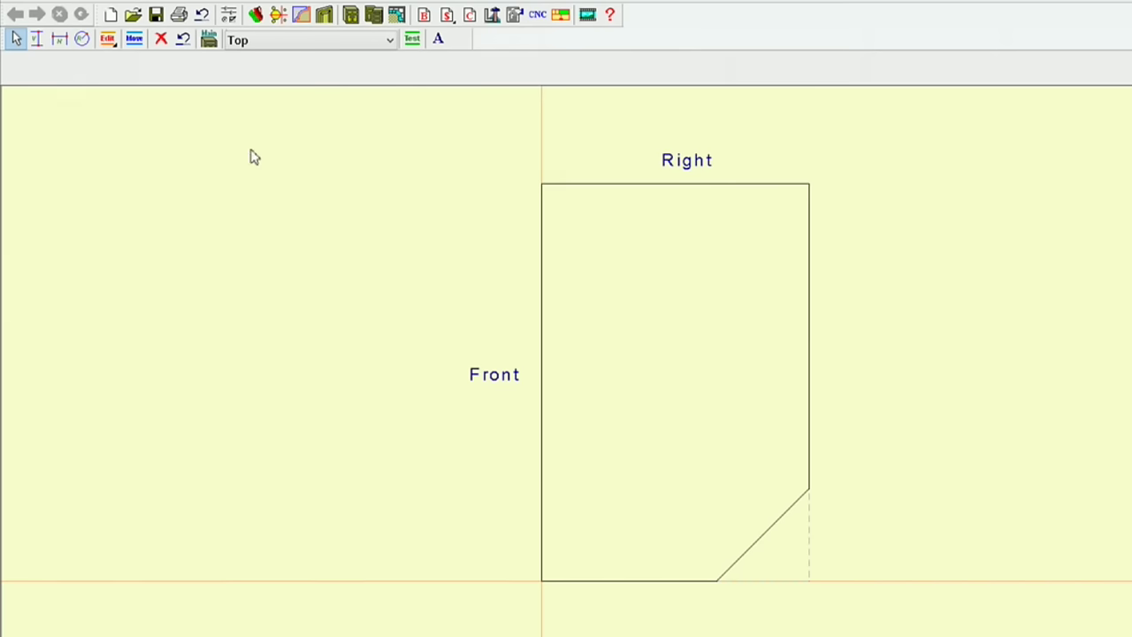
click(60, 39)
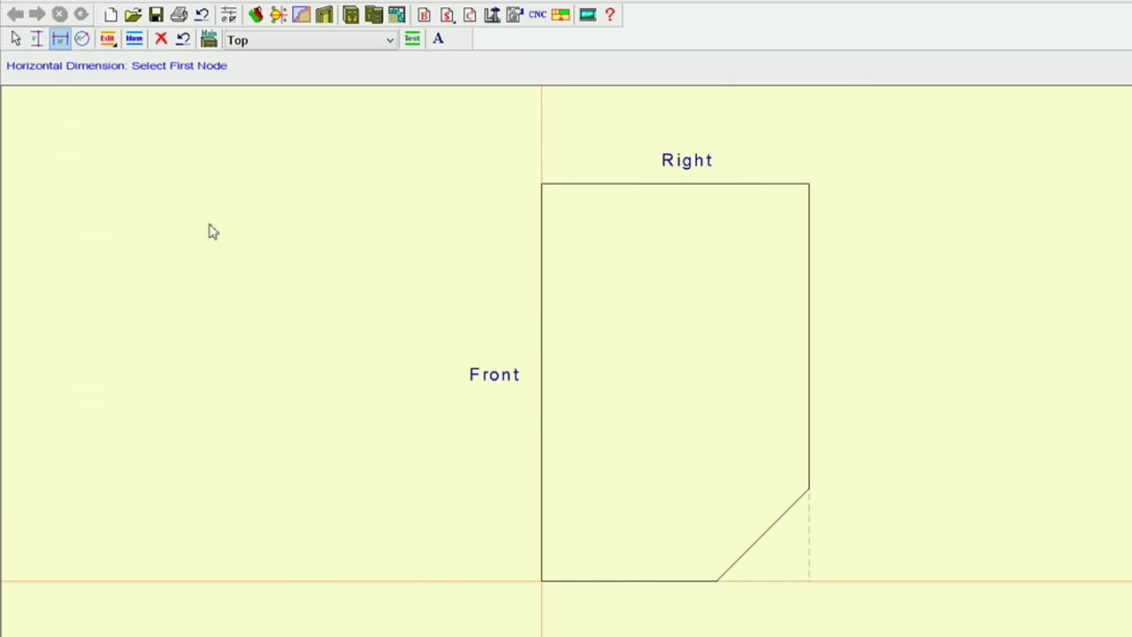
click(718, 582)
click(811, 583)
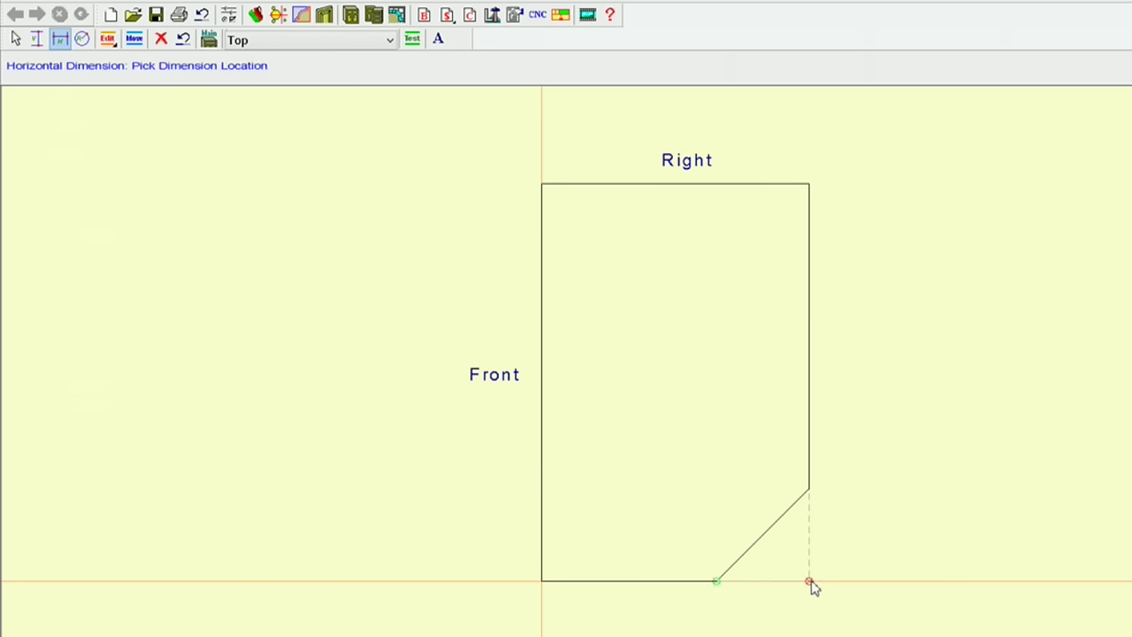
click(763, 619)
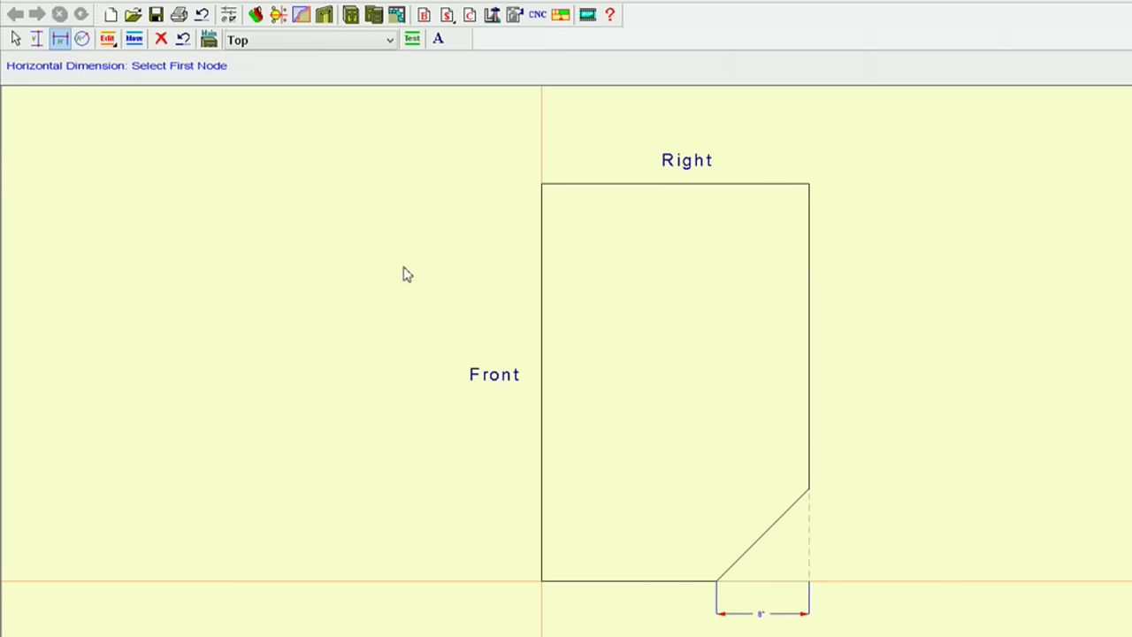
Add a vertical dimension to the clipped corner, placed beside the part, and return to the cabinet view
click(37, 39)
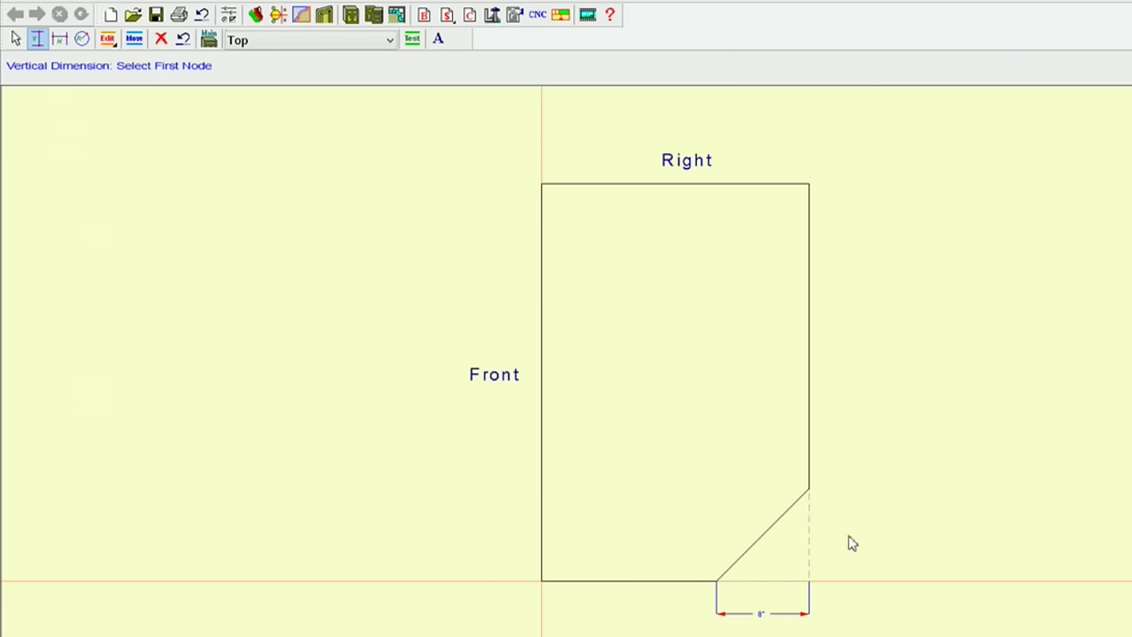
click(809, 491)
click(811, 585)
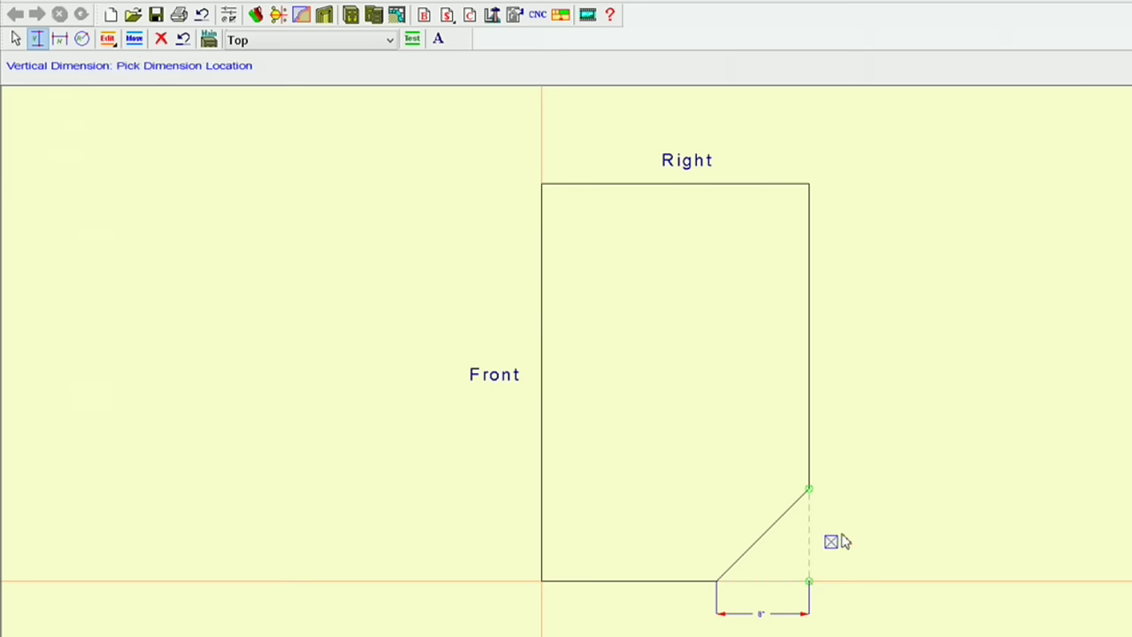
click(848, 538)
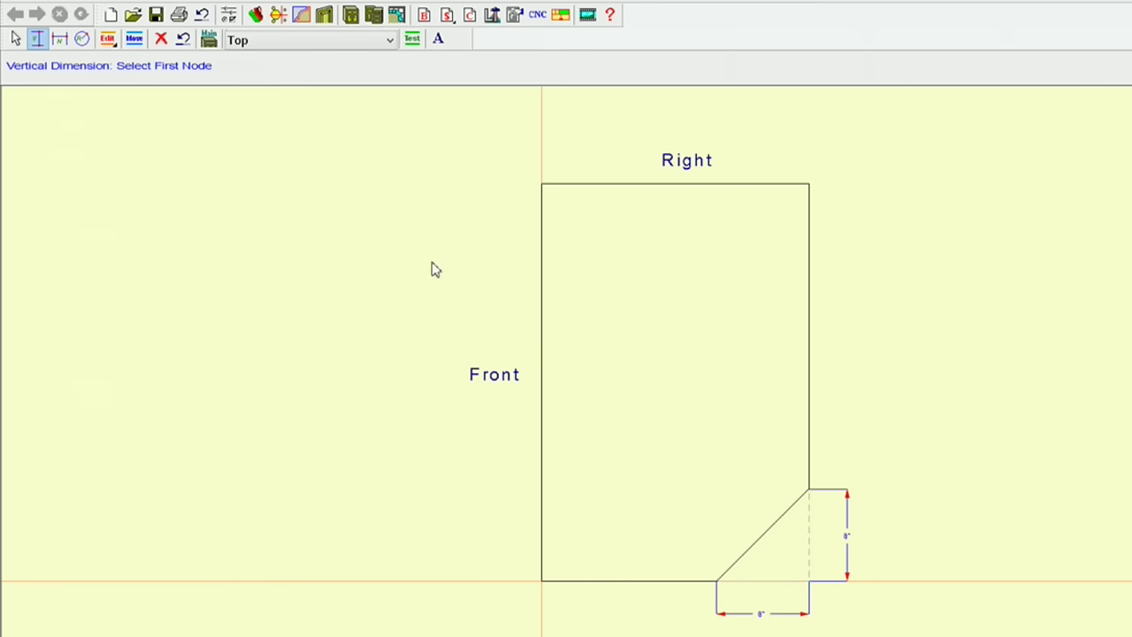
click(209, 39)
Open the cabinet's edgebanding settings and assign the 1/32 Generic banding stock to the top's front edge
click(629, 370)
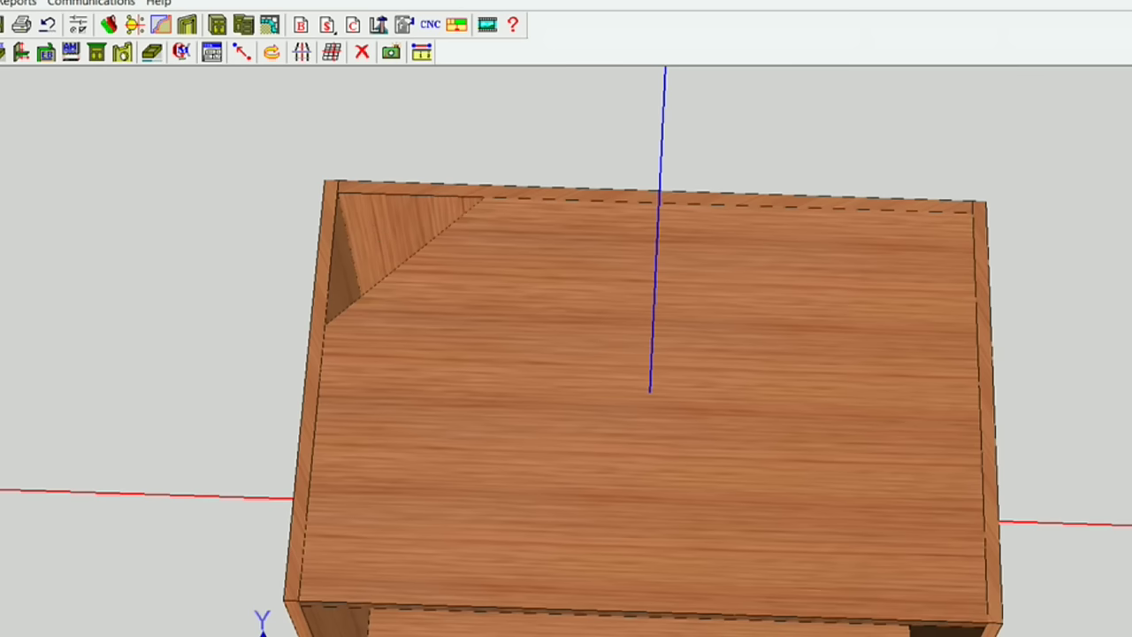
middle_drag(544, 354, 544, 332)
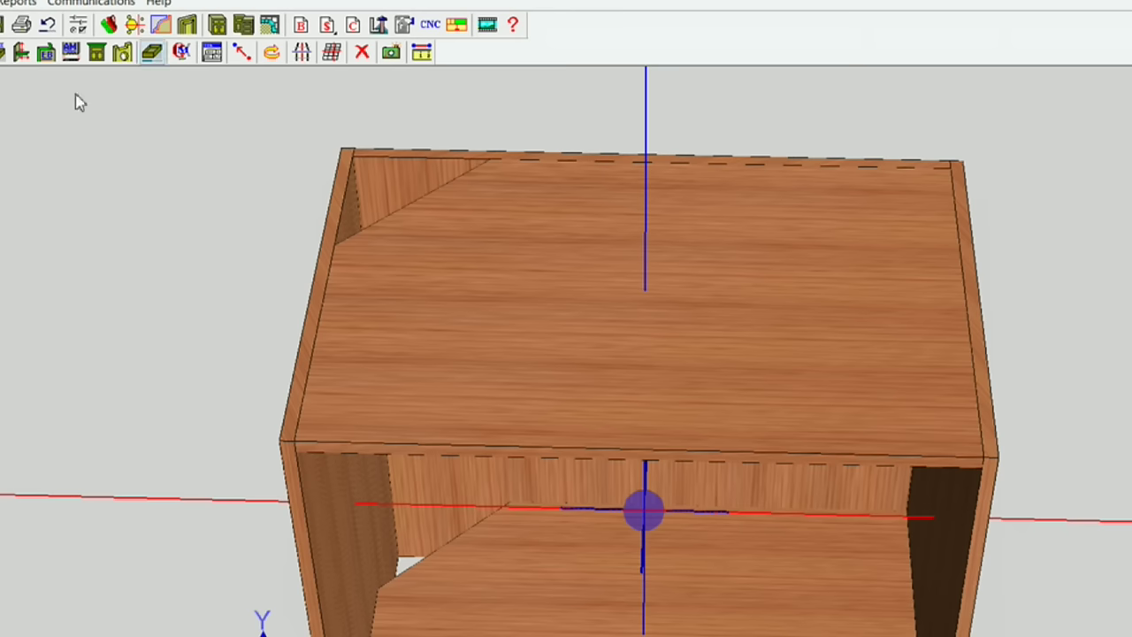
click(46, 53)
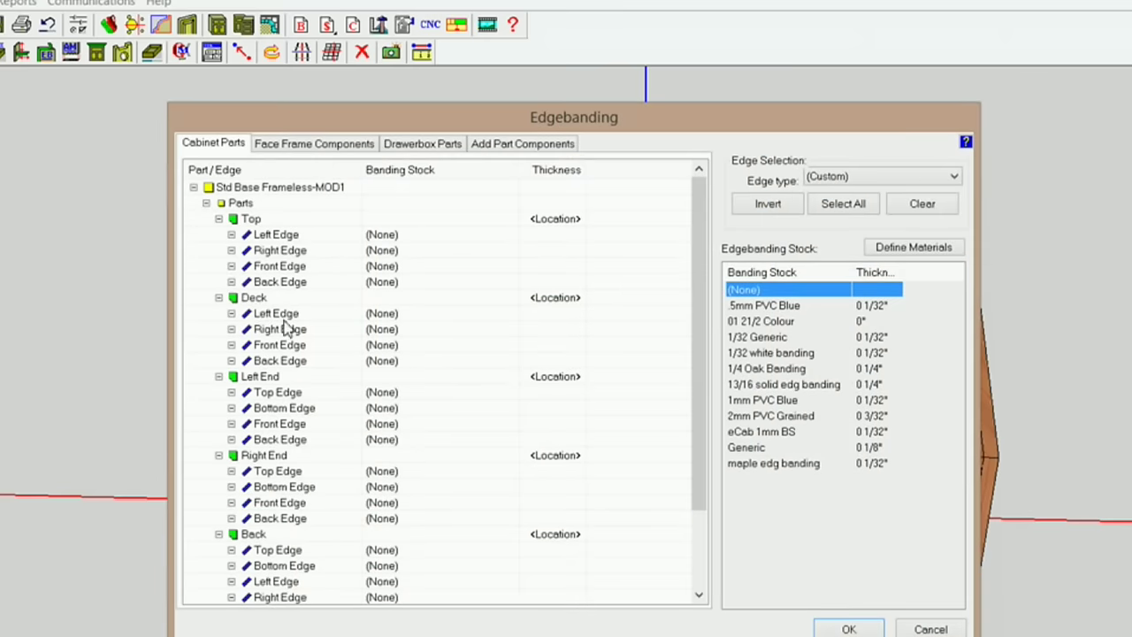
click(276, 268)
click(482, 268)
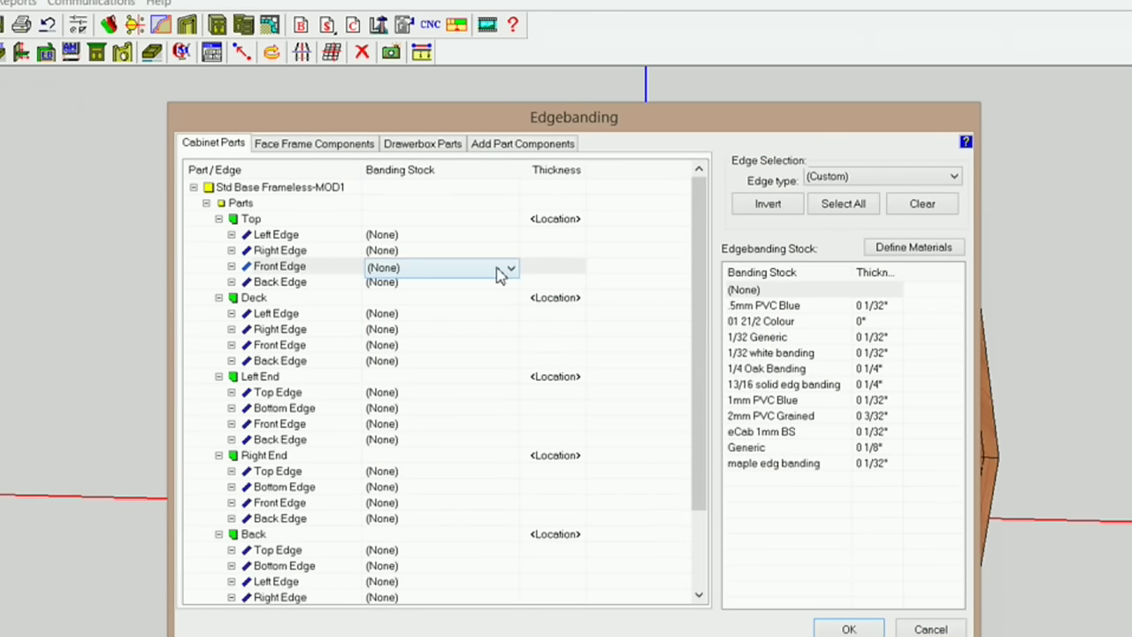
click(510, 268)
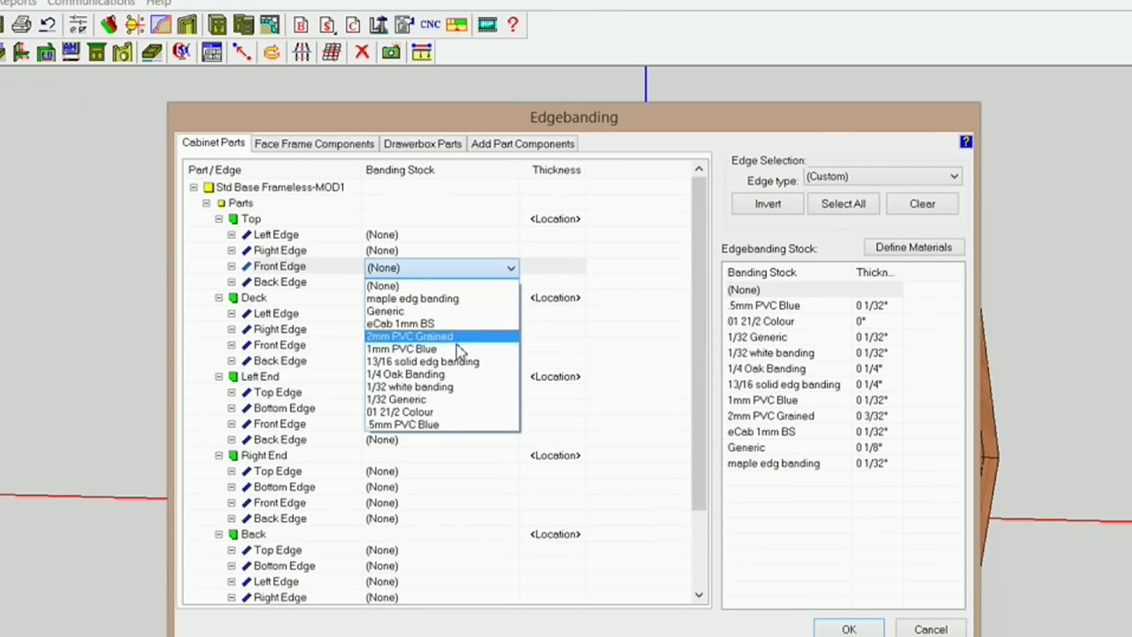
click(434, 399)
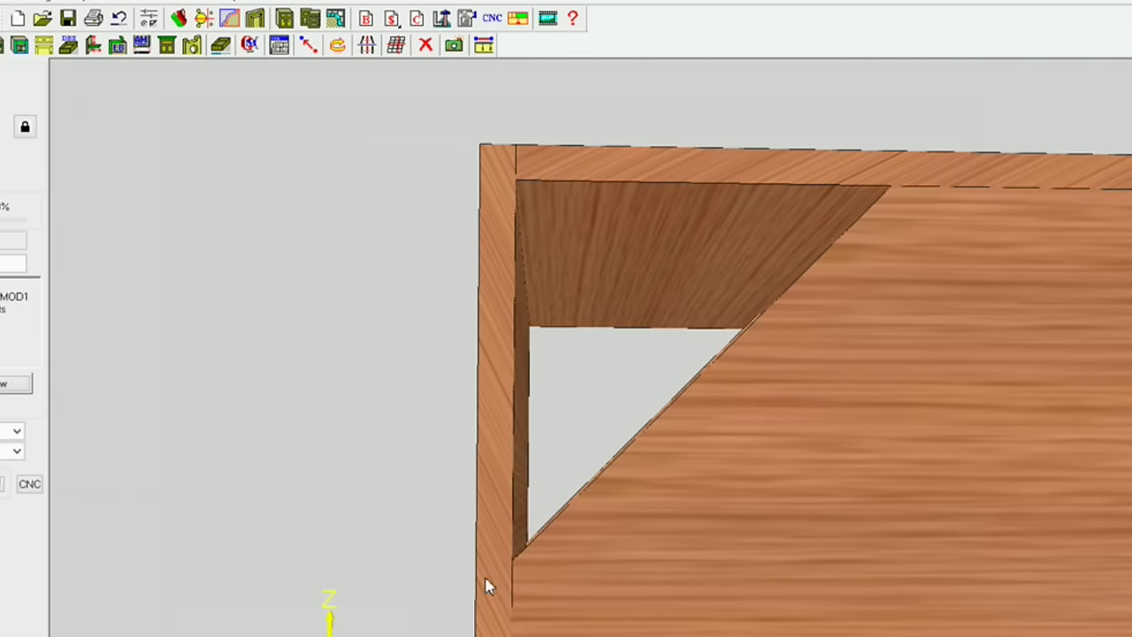
In the construction settings, set the left end's back inset to the formula BackThickness+8-0.3125 and apply it to the cabinet
click(278, 43)
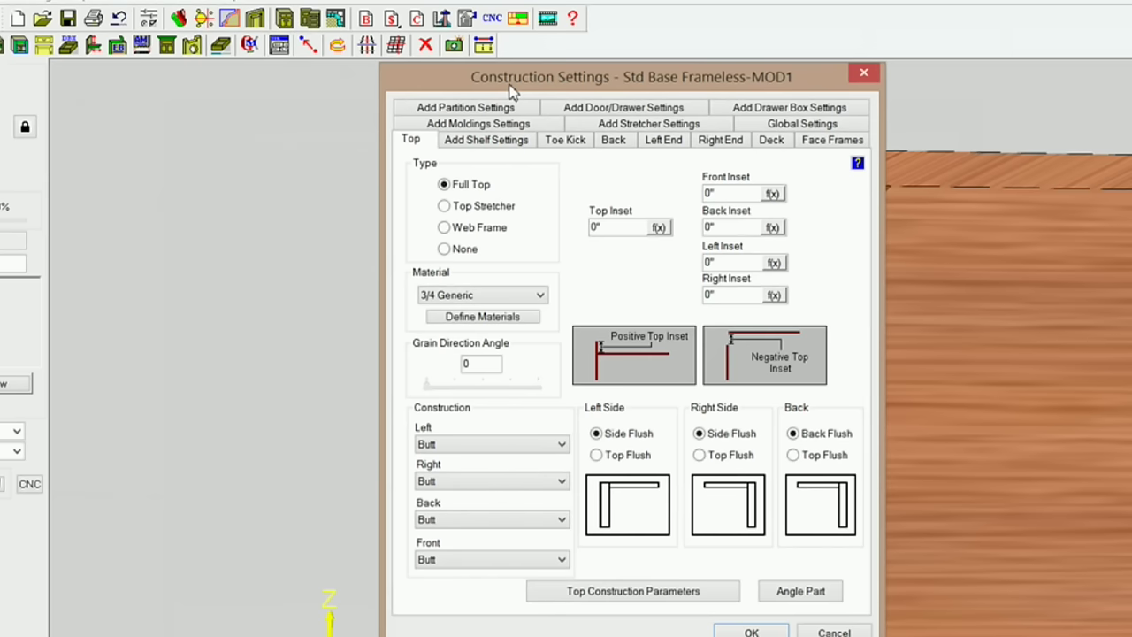
click(674, 140)
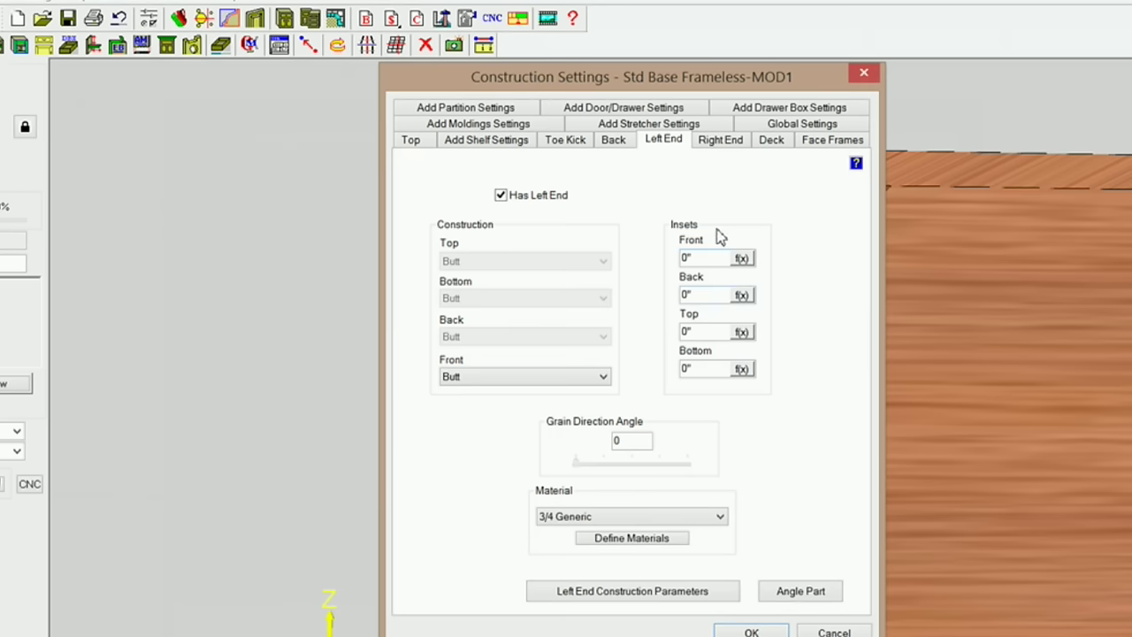
click(745, 301)
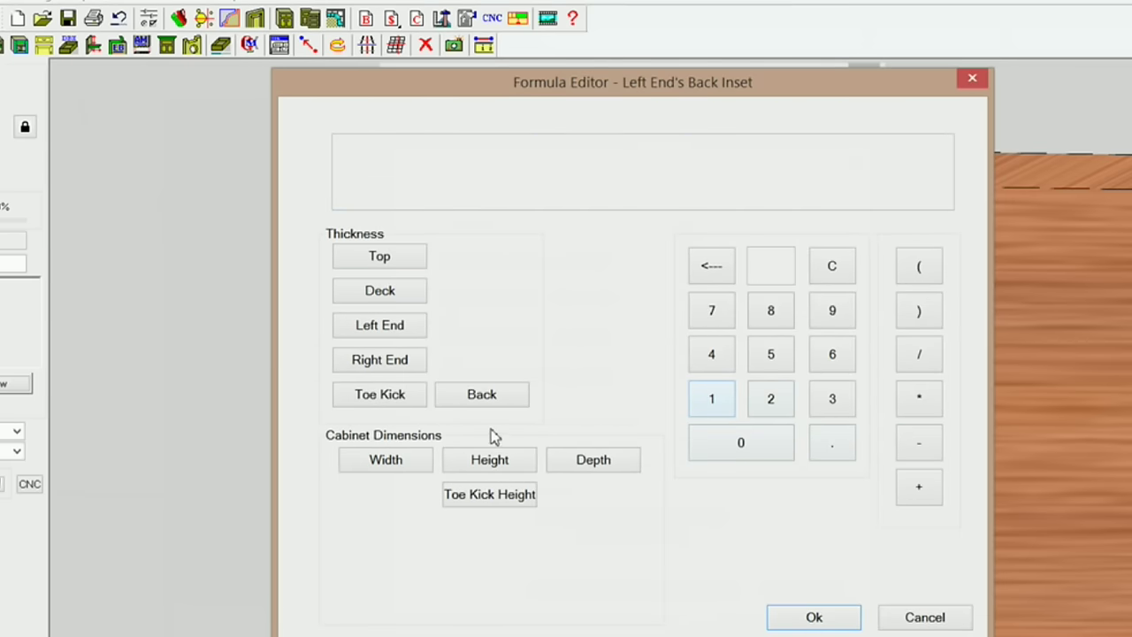
click(504, 400)
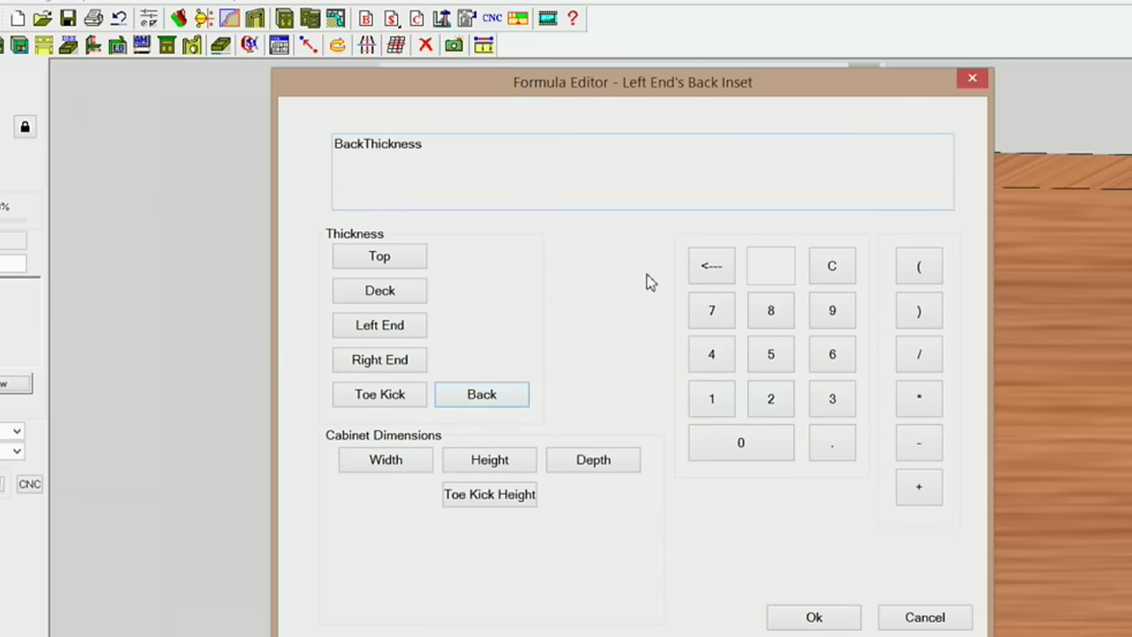
click(924, 491)
click(772, 318)
click(914, 447)
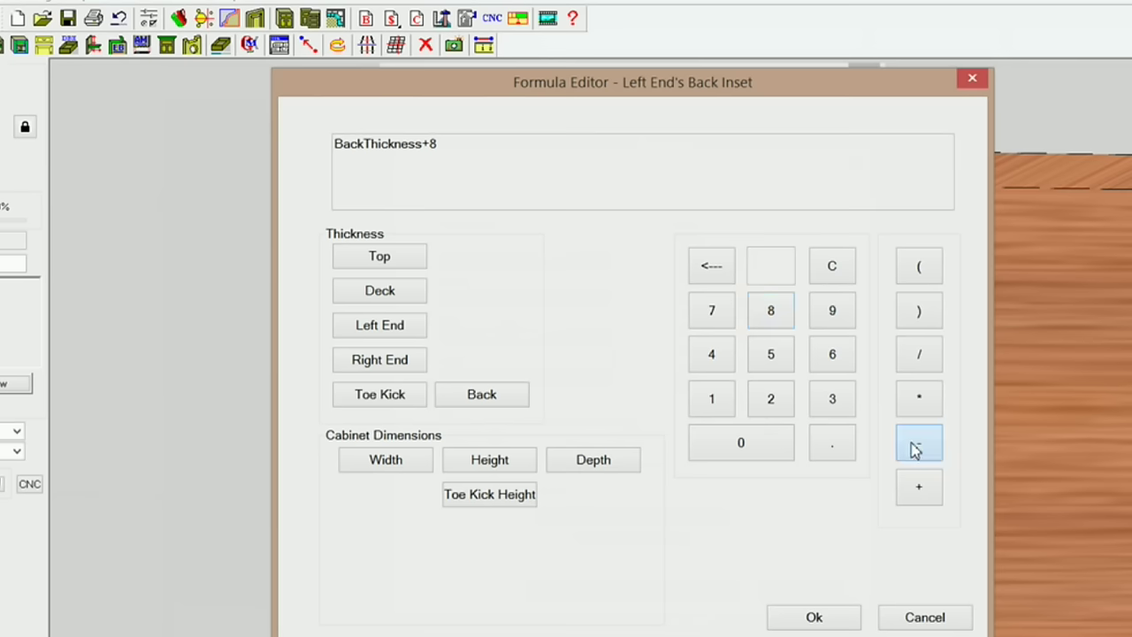
click(844, 445)
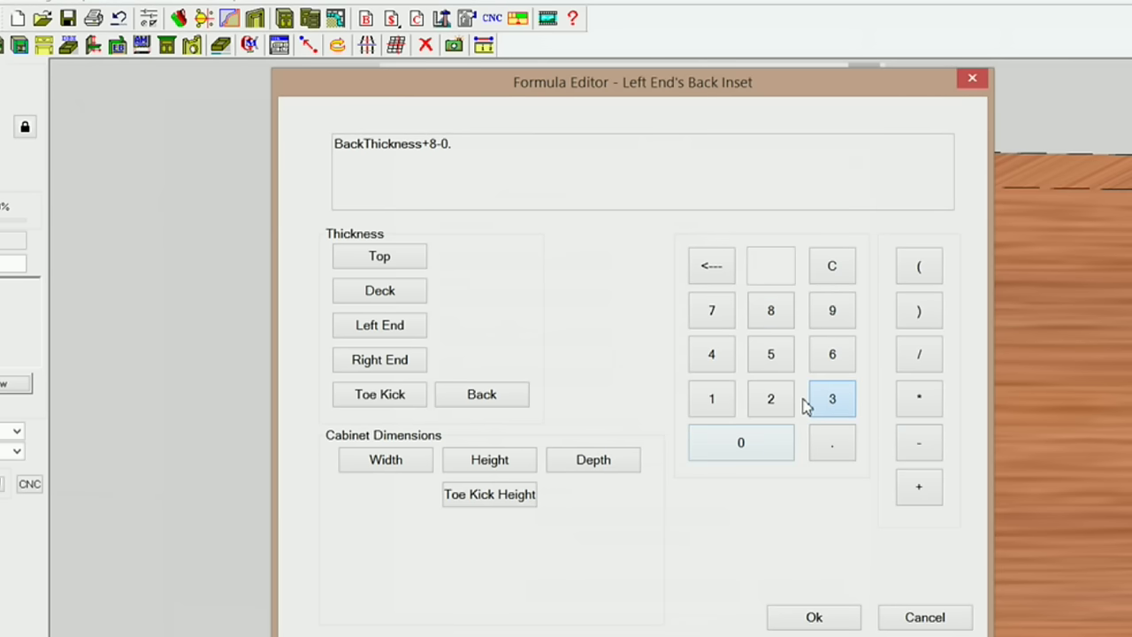
click(770, 400)
click(770, 355)
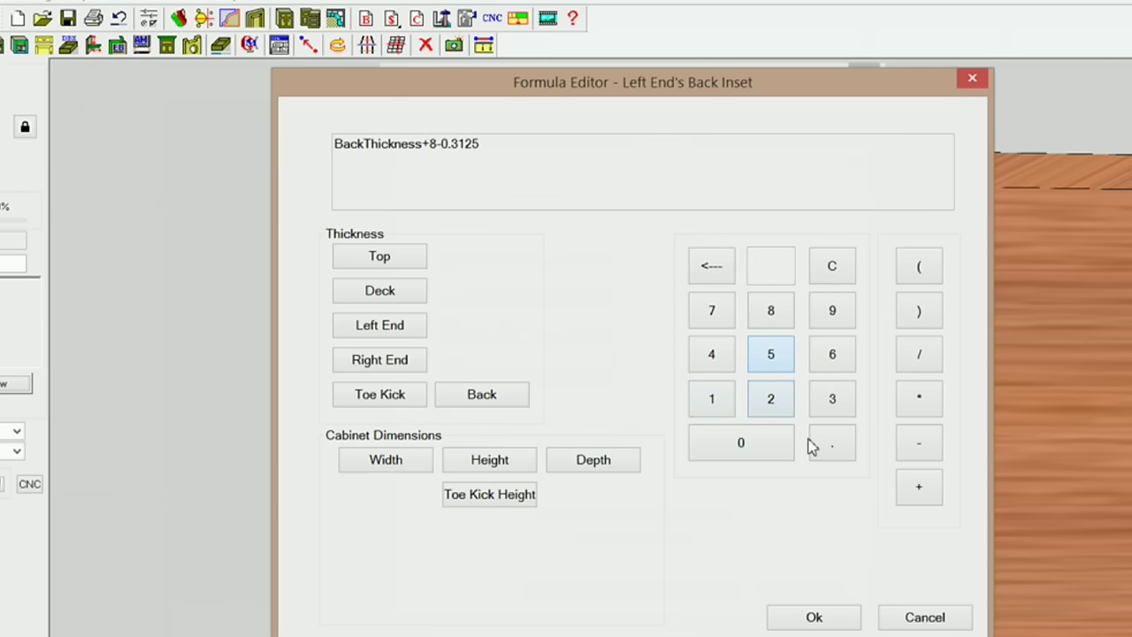
click(837, 619)
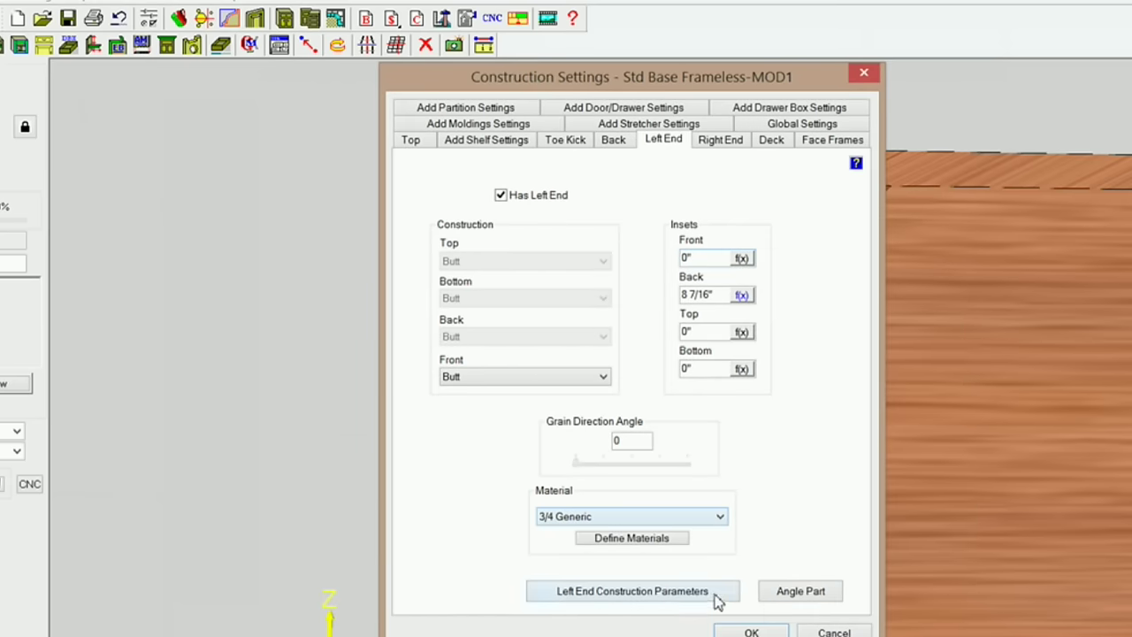
click(775, 633)
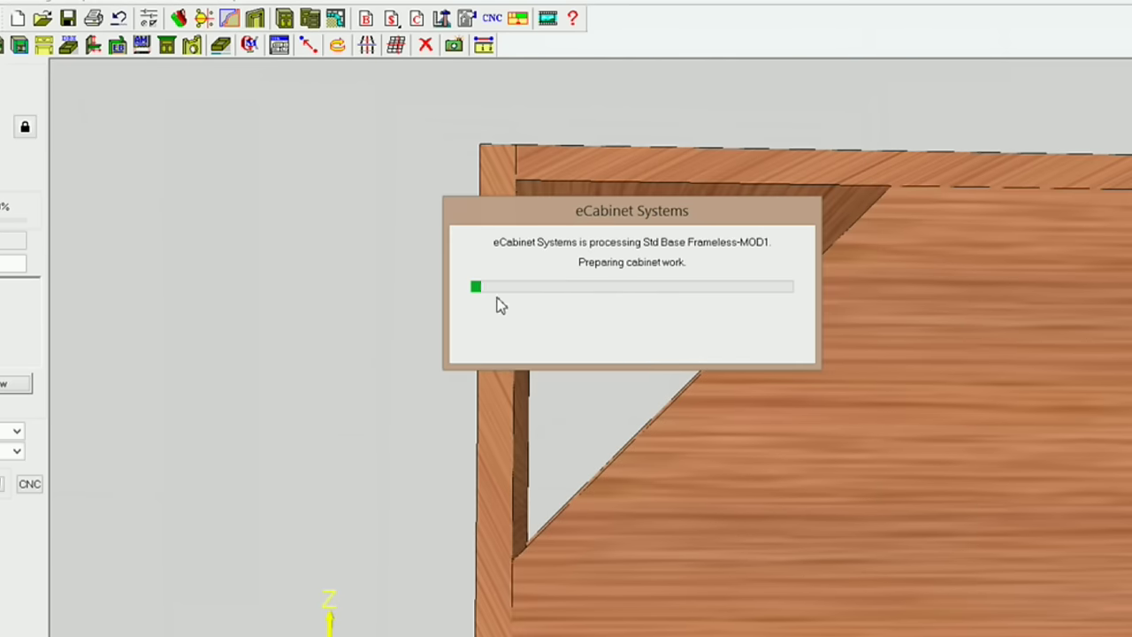
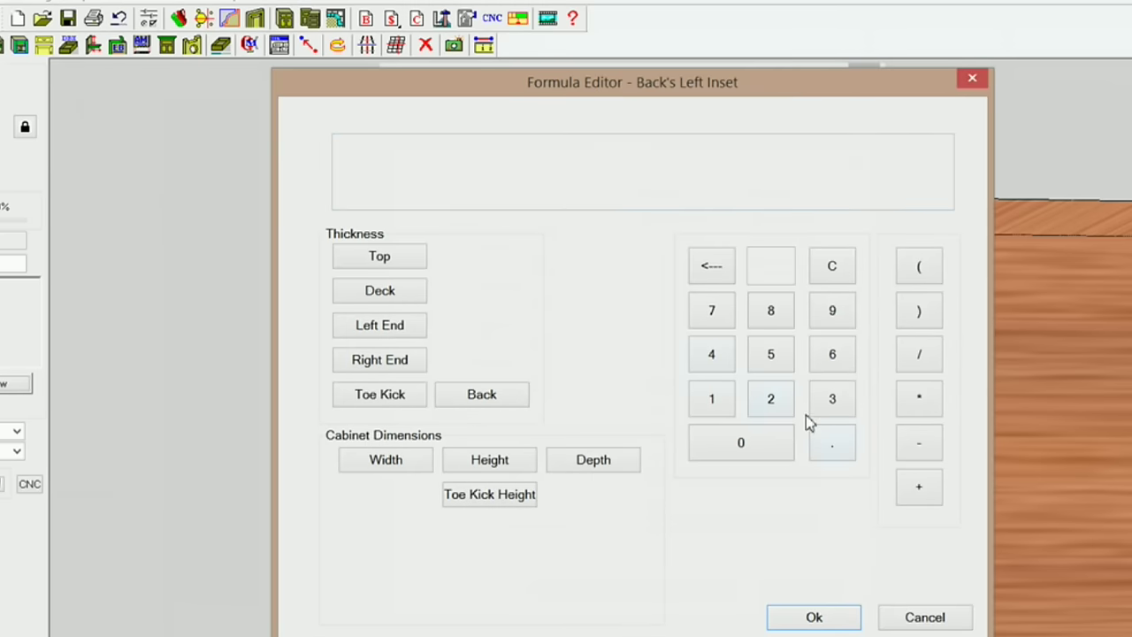
Set the back's left inset to the formula 8-0.3125 and apply the construction settings
click(772, 311)
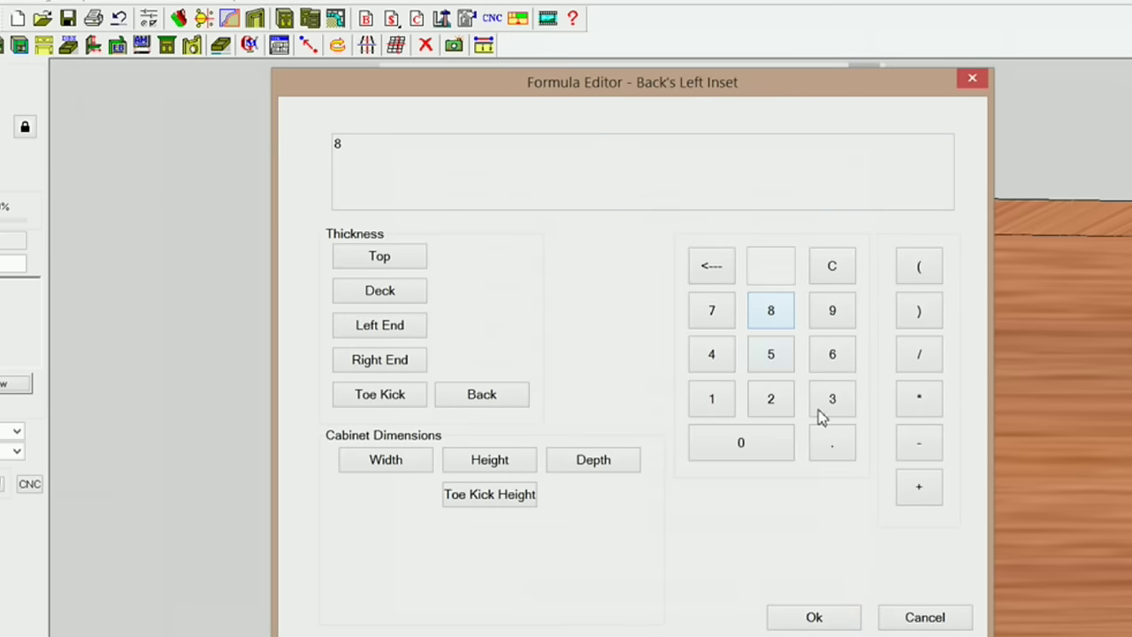
click(919, 449)
click(742, 443)
click(829, 453)
click(833, 399)
click(727, 400)
click(766, 407)
click(762, 361)
click(815, 617)
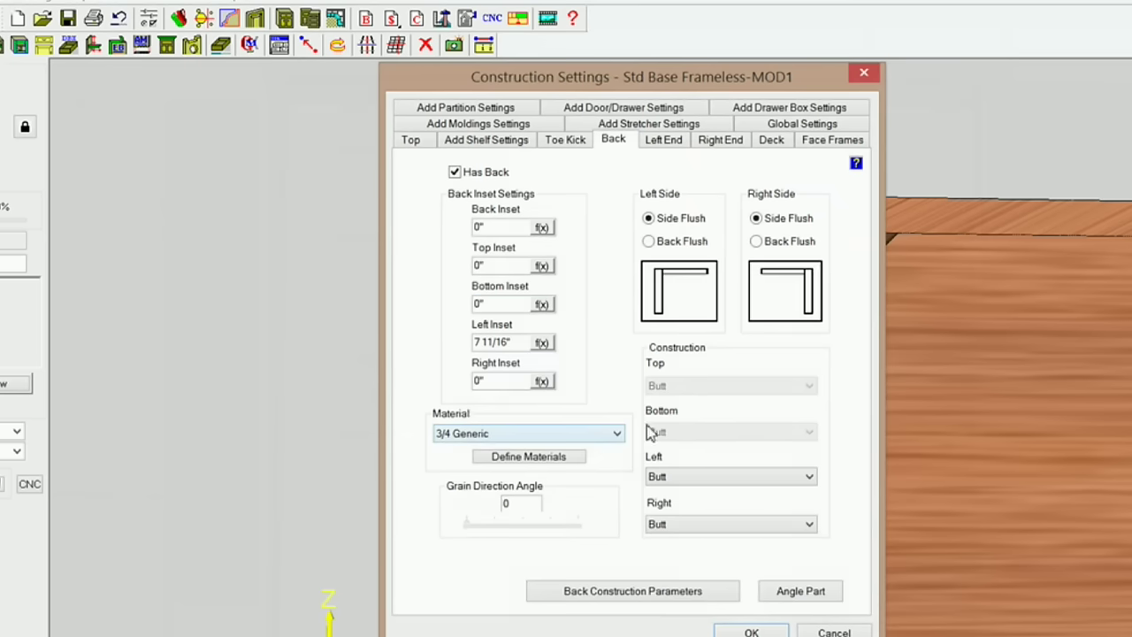
click(751, 631)
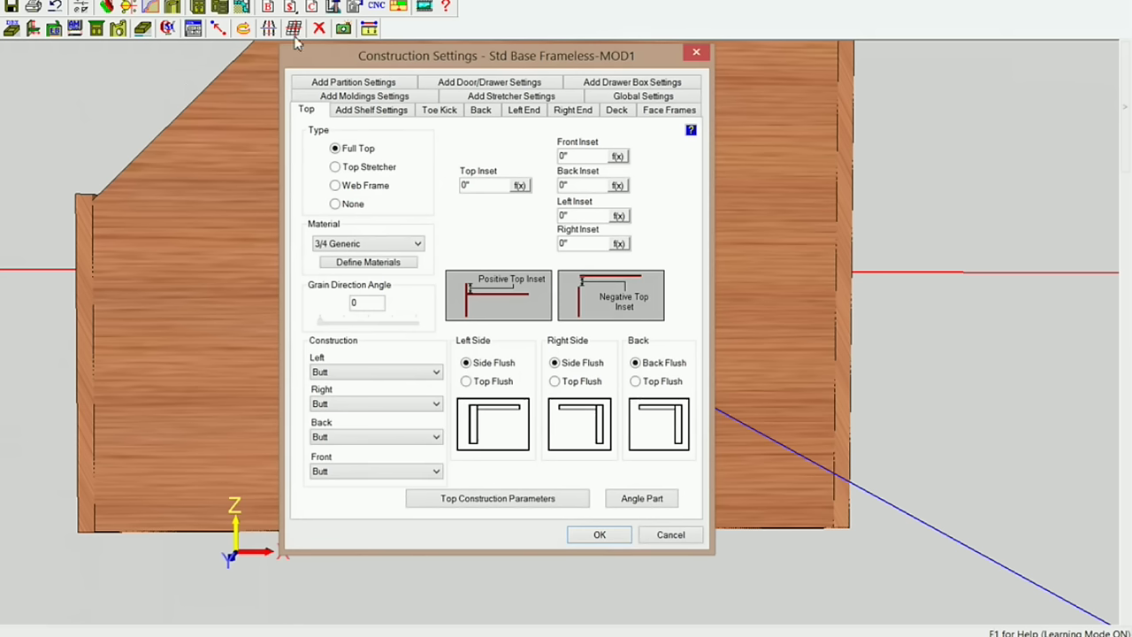
Set the left end's front inset to the formula -CabinetDepth/2-RightEndThickness in the construction settings and apply it
click(529, 110)
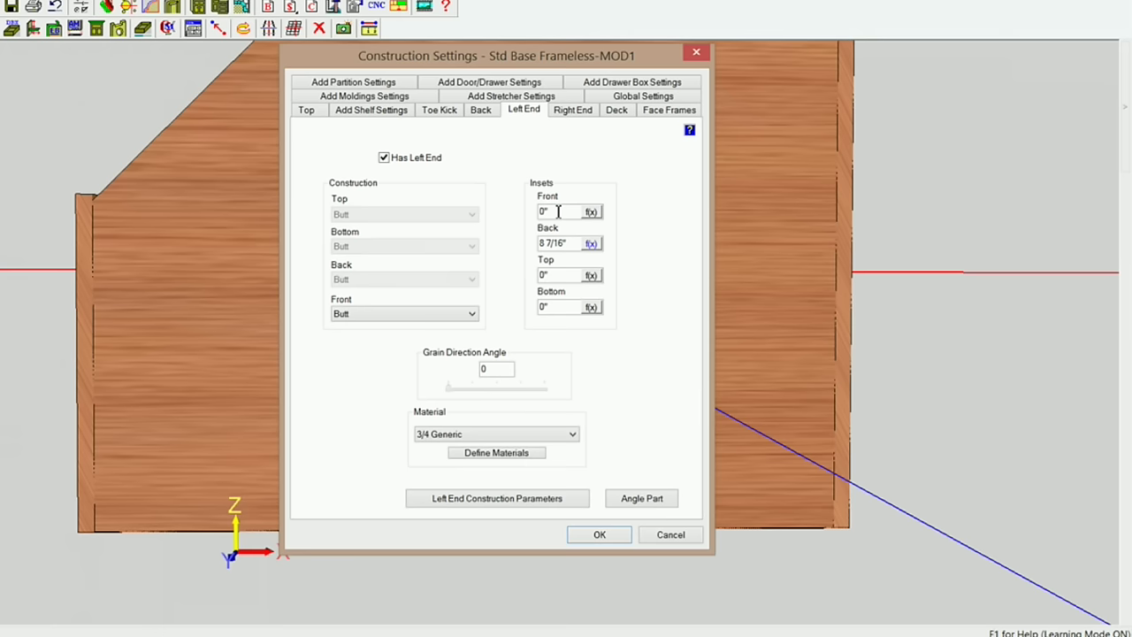
click(591, 213)
click(743, 372)
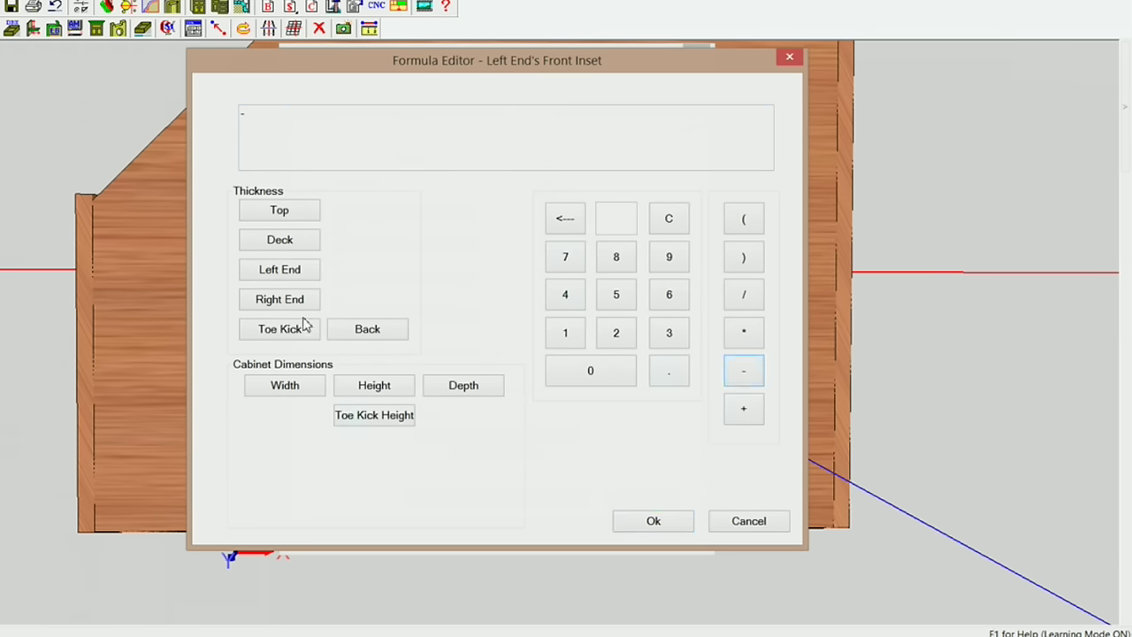
click(479, 394)
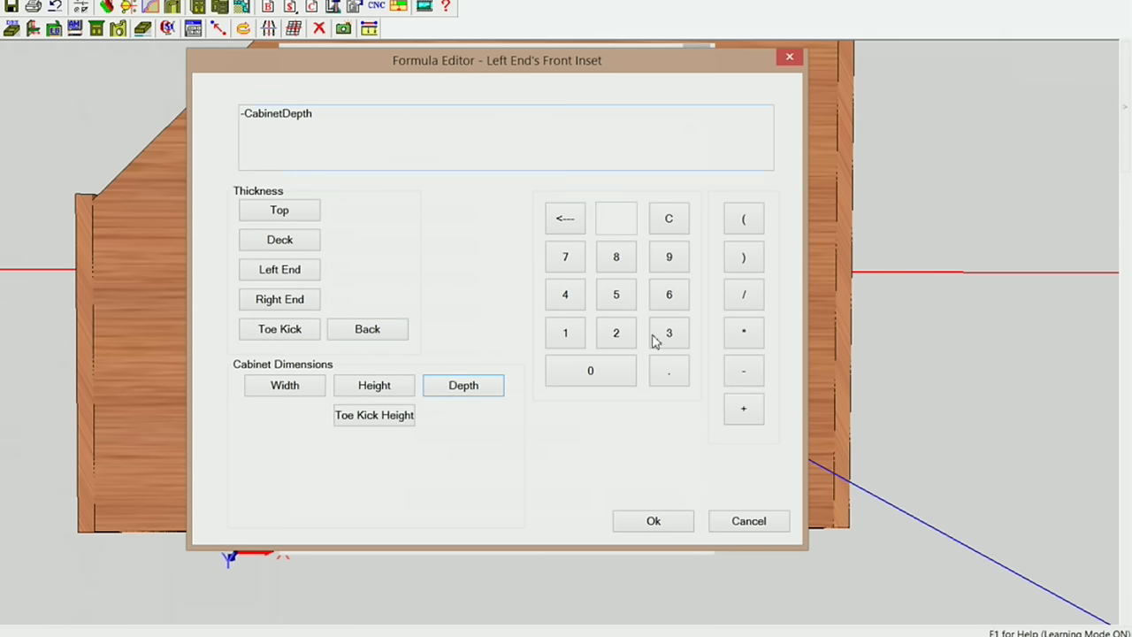
click(745, 297)
click(619, 340)
click(747, 373)
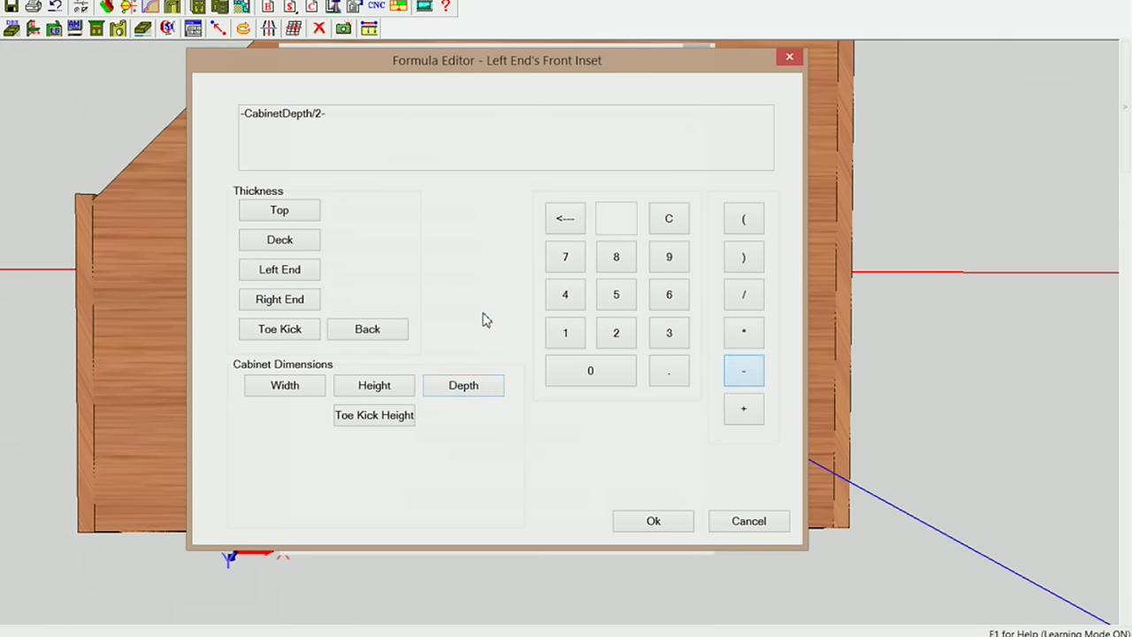
click(302, 303)
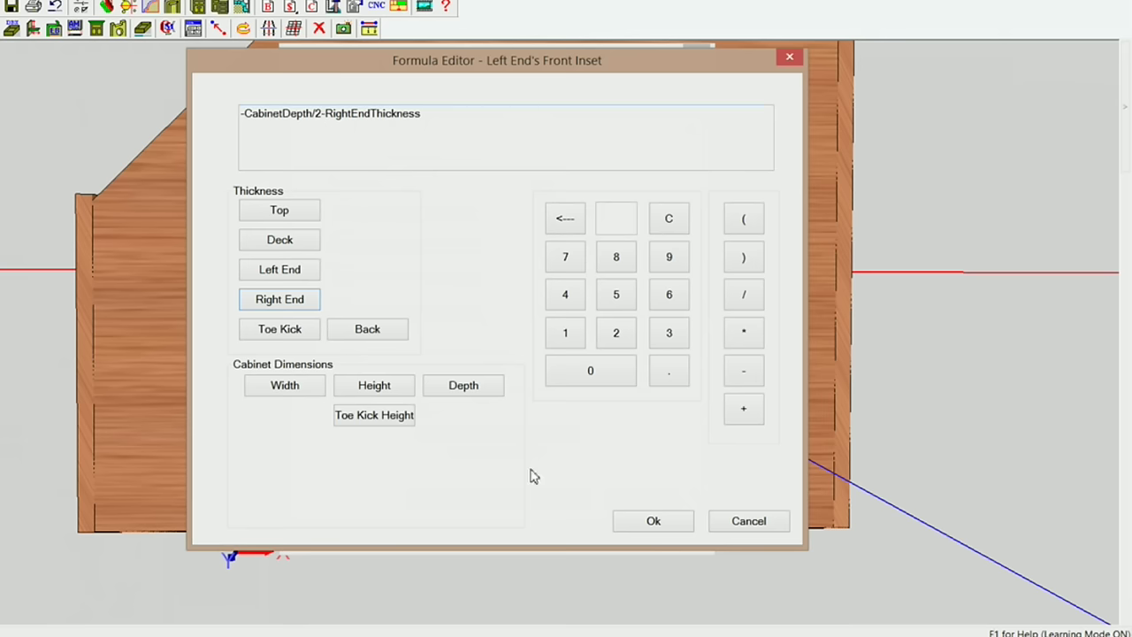
click(672, 520)
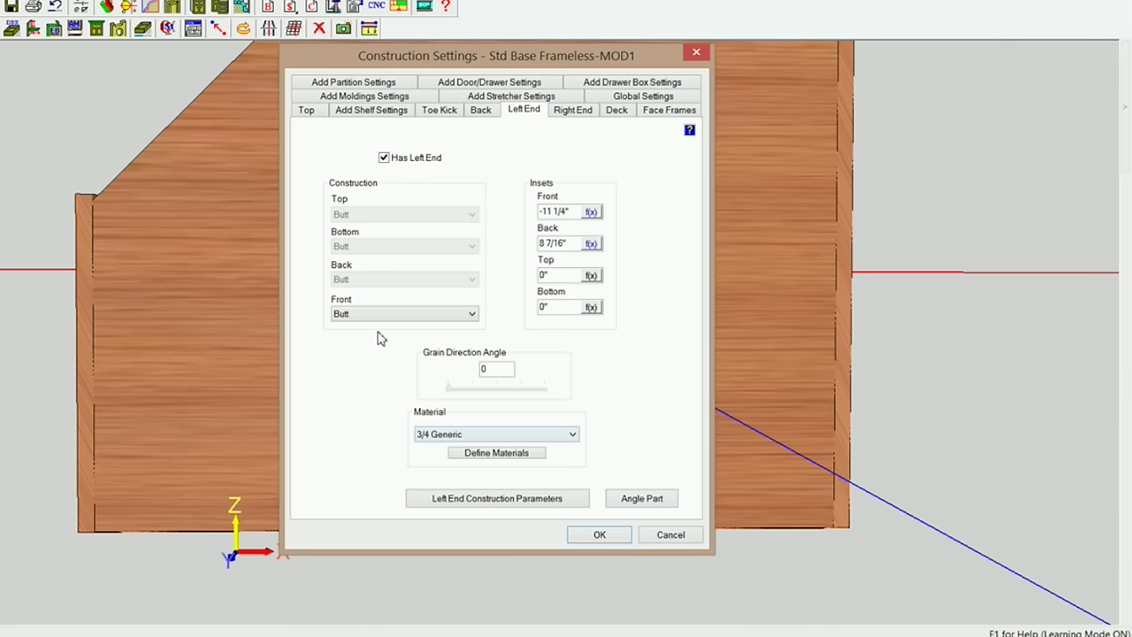
click(612, 534)
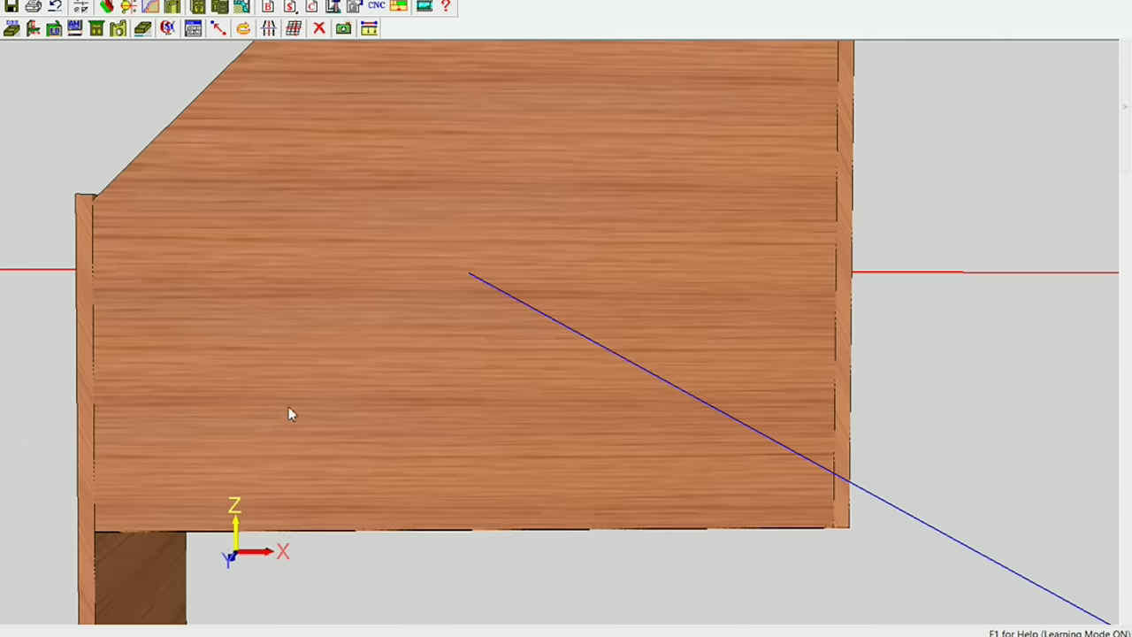
Add a stretcher 1" wide between the left and right ends with front-back orientation, using the material Dummy Material Do not Cut
middle_drag(308, 443, 245, 209)
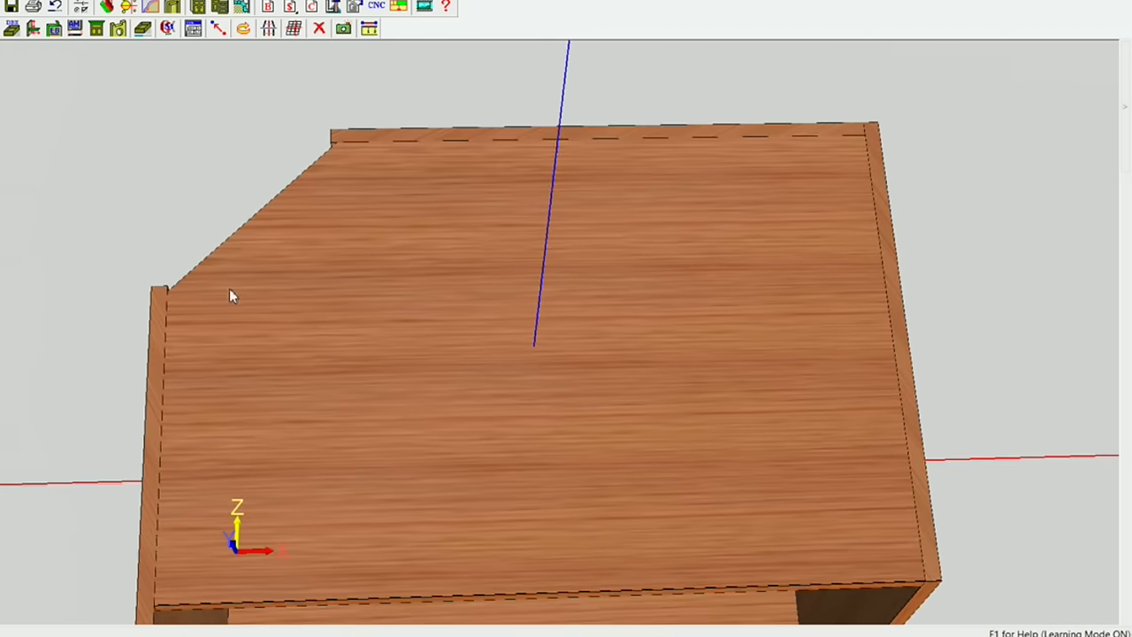
middle_drag(422, 402, 443, 336)
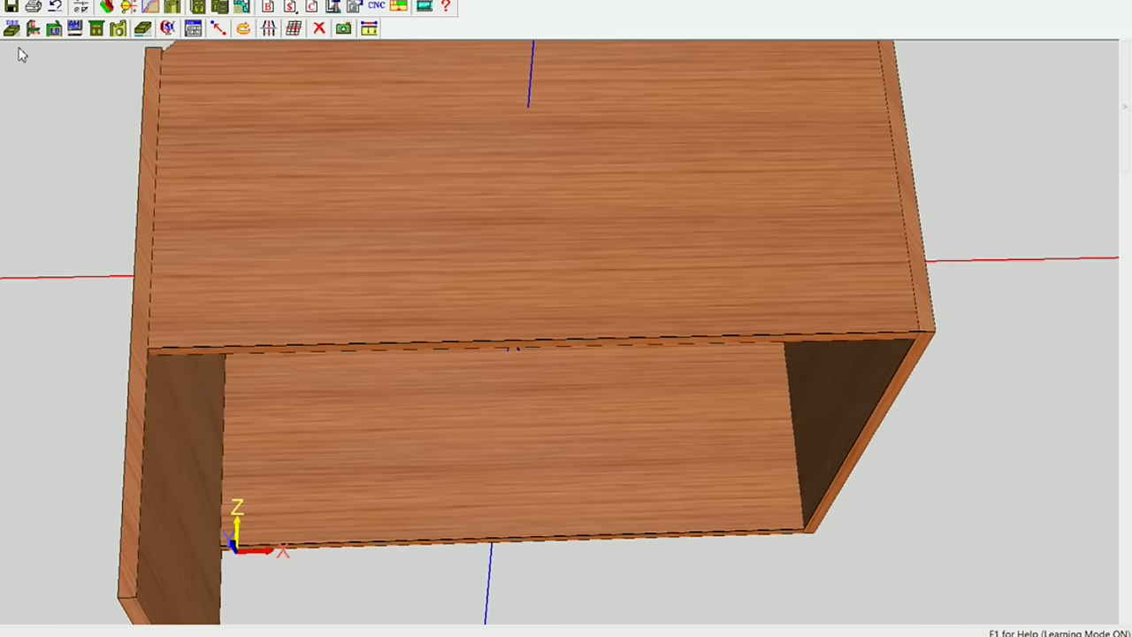
click(33, 29)
click(172, 26)
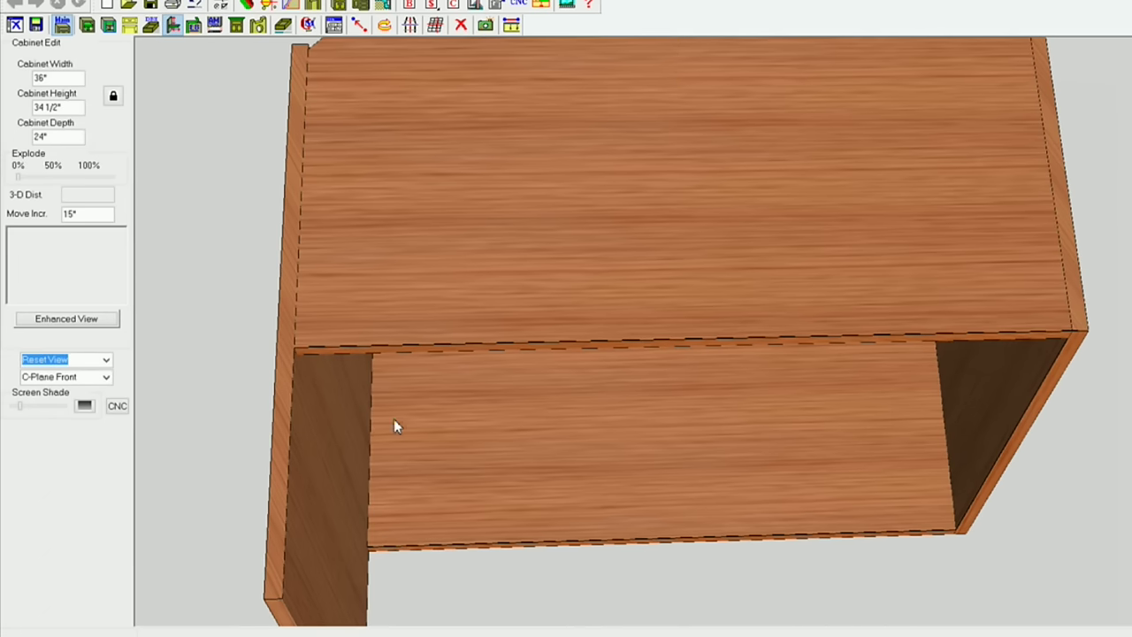
middle_drag(455, 500, 548, 471)
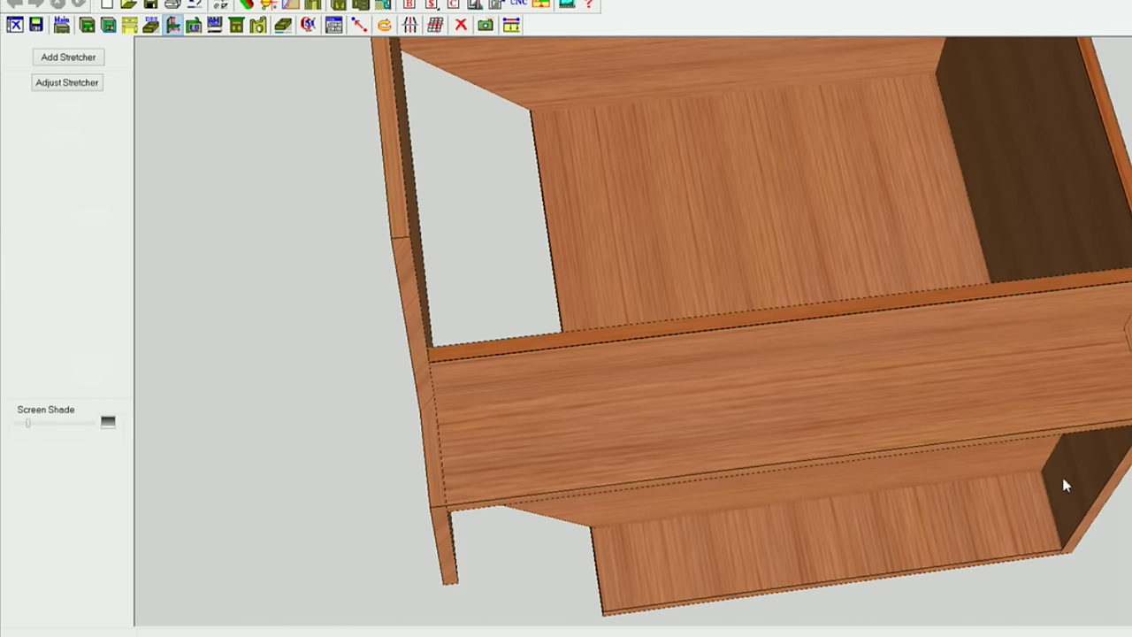
middle_drag(525, 510, 407, 486)
click(407, 485)
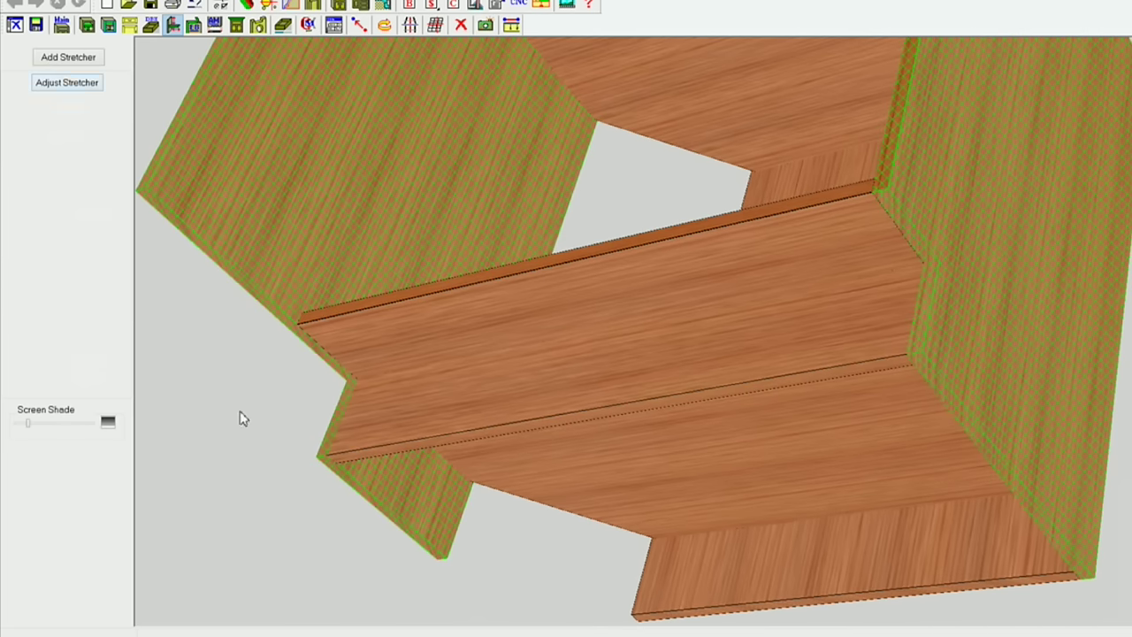
click(68, 59)
double_click(557, 171)
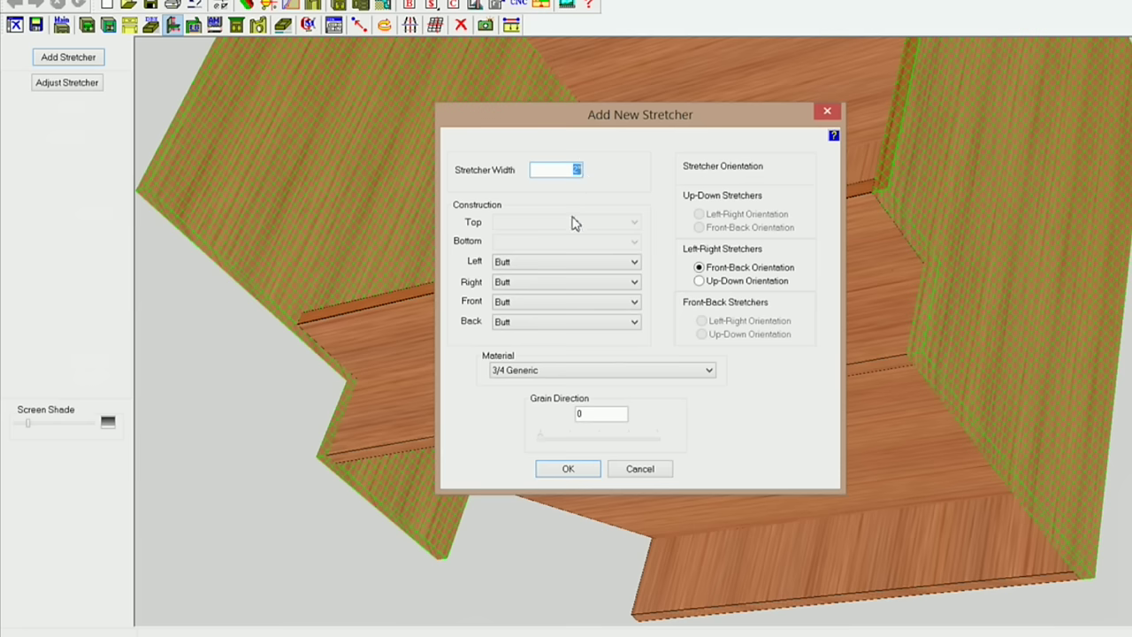
text(1)
click(709, 369)
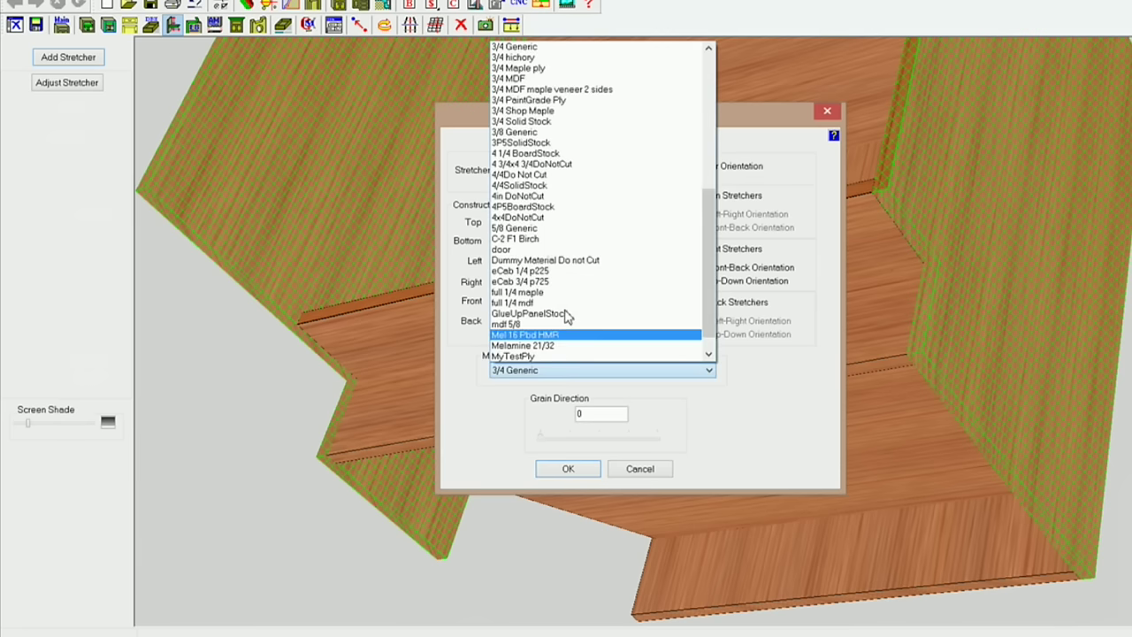
click(523, 260)
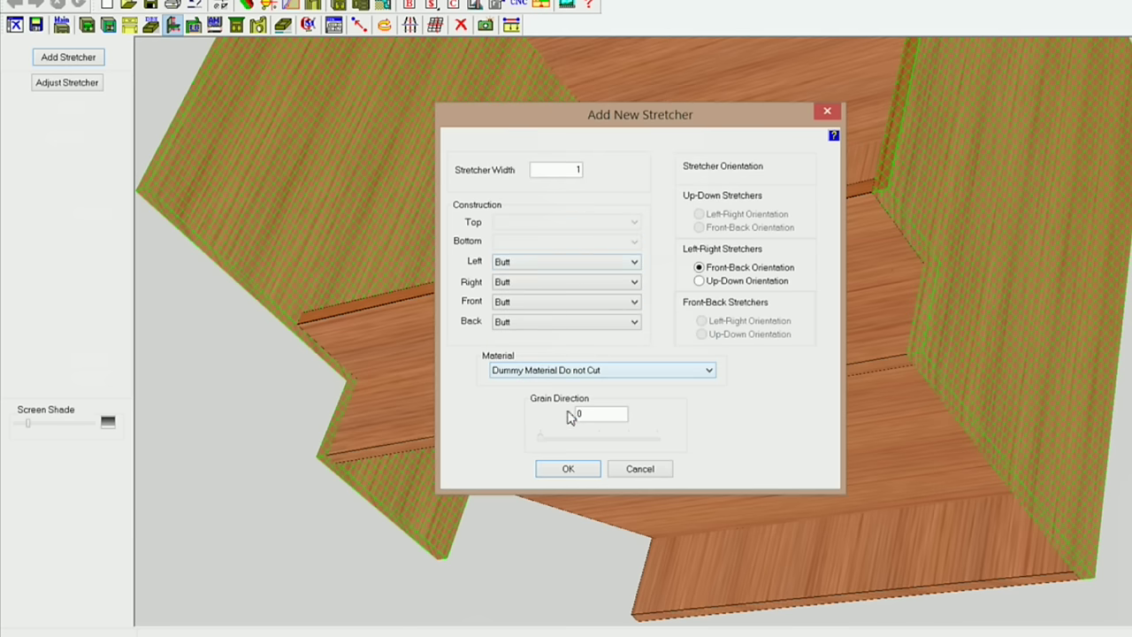
click(582, 468)
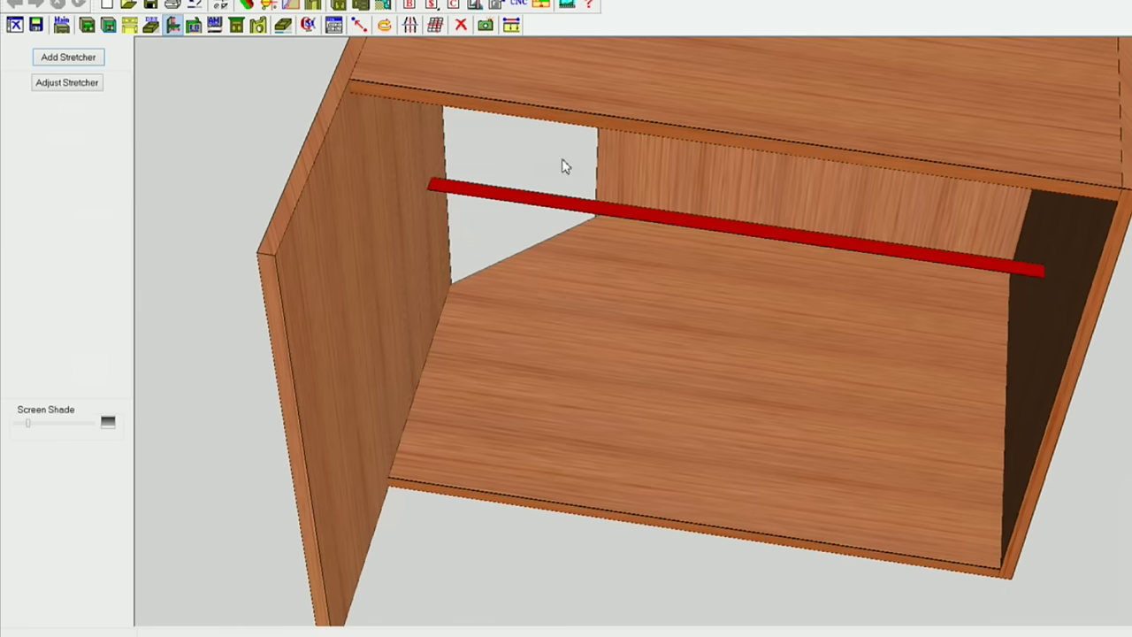
Open the dummy stretcher's inset associations and associate Inset2 with the Bottom side of the Right End
click(548, 204)
click(76, 85)
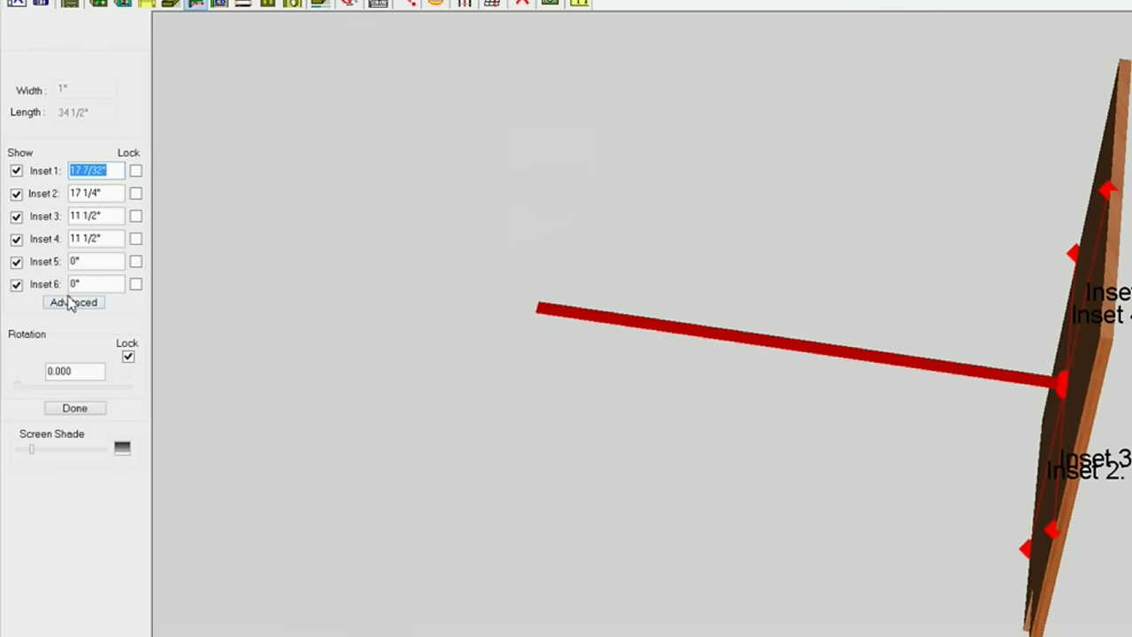
click(72, 305)
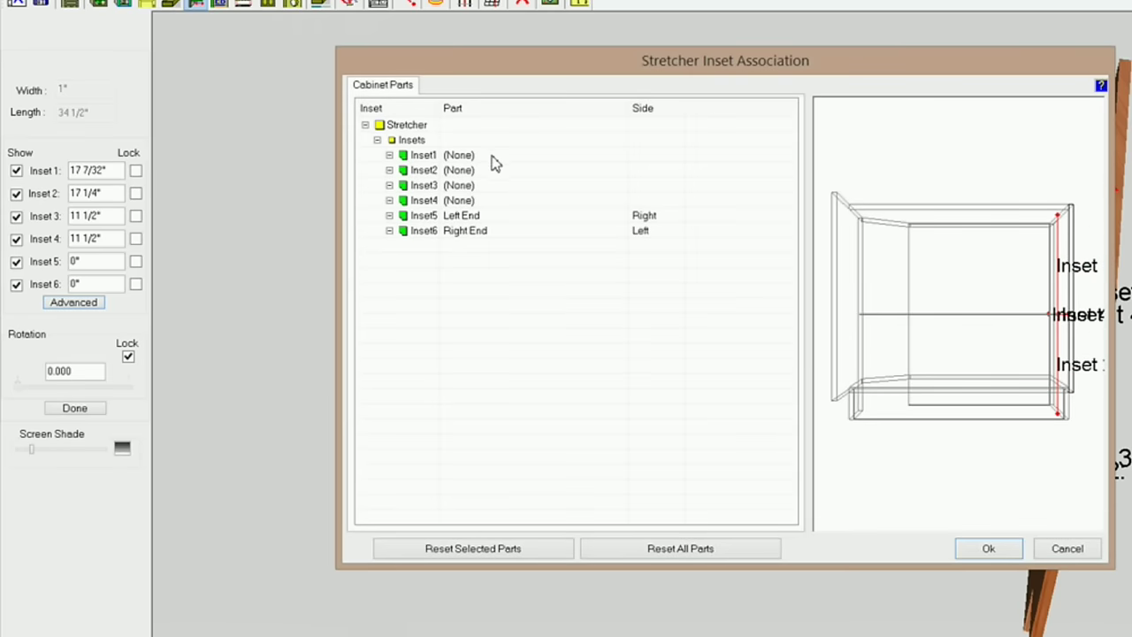
click(484, 172)
click(620, 172)
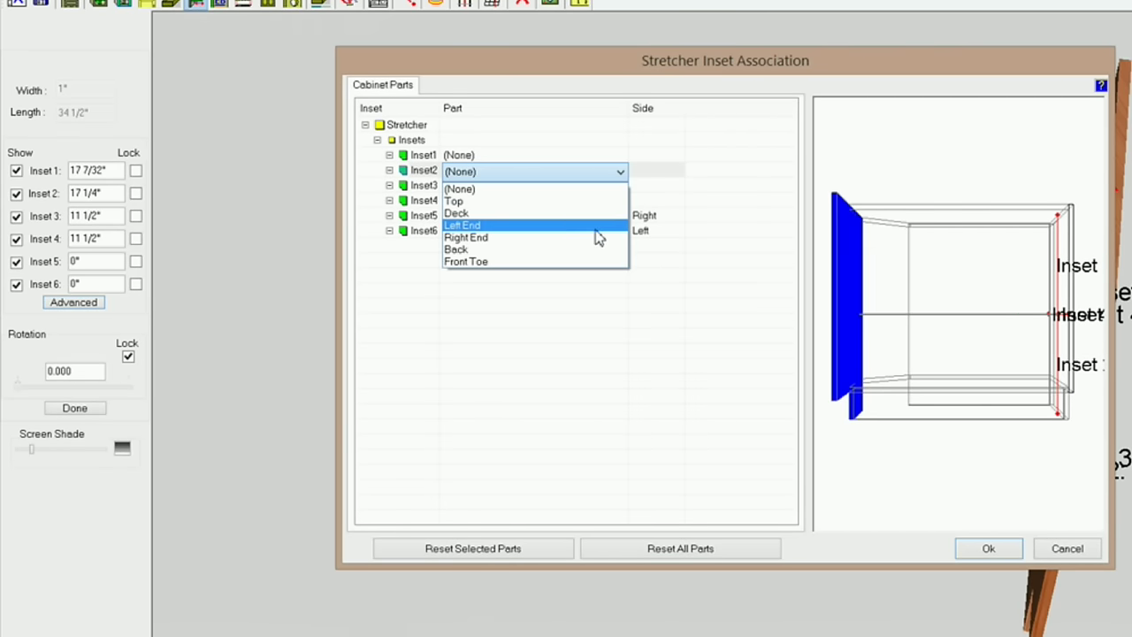
click(597, 239)
click(664, 172)
click(677, 171)
click(654, 201)
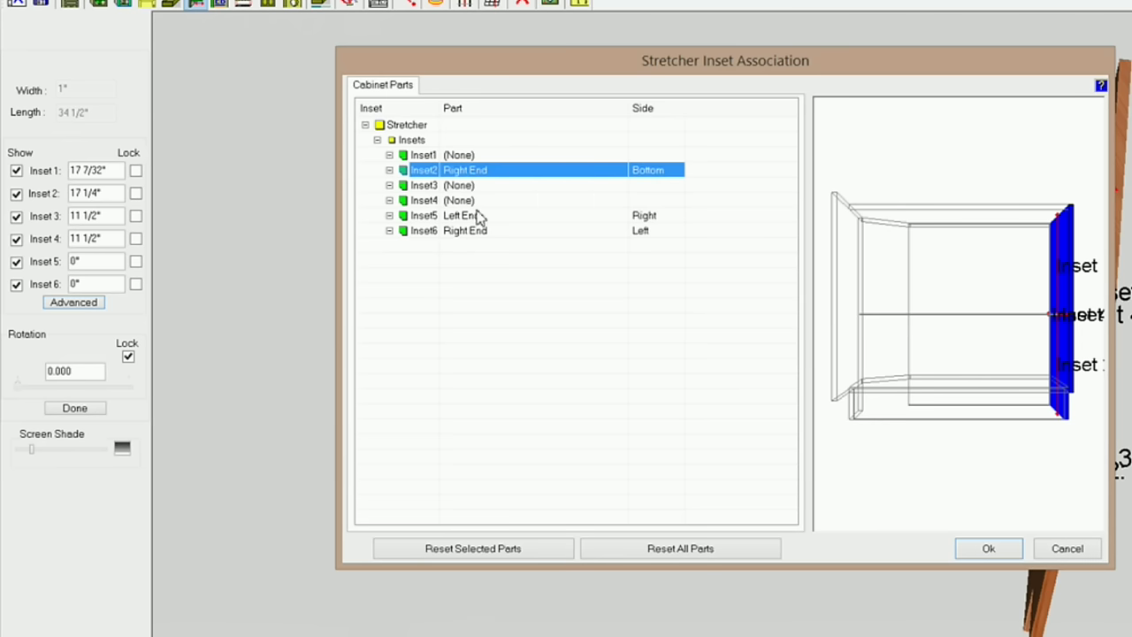
Associate the dummy stretcher's Inset4 with the Front side of the Back and accept the associations
click(493, 203)
click(621, 203)
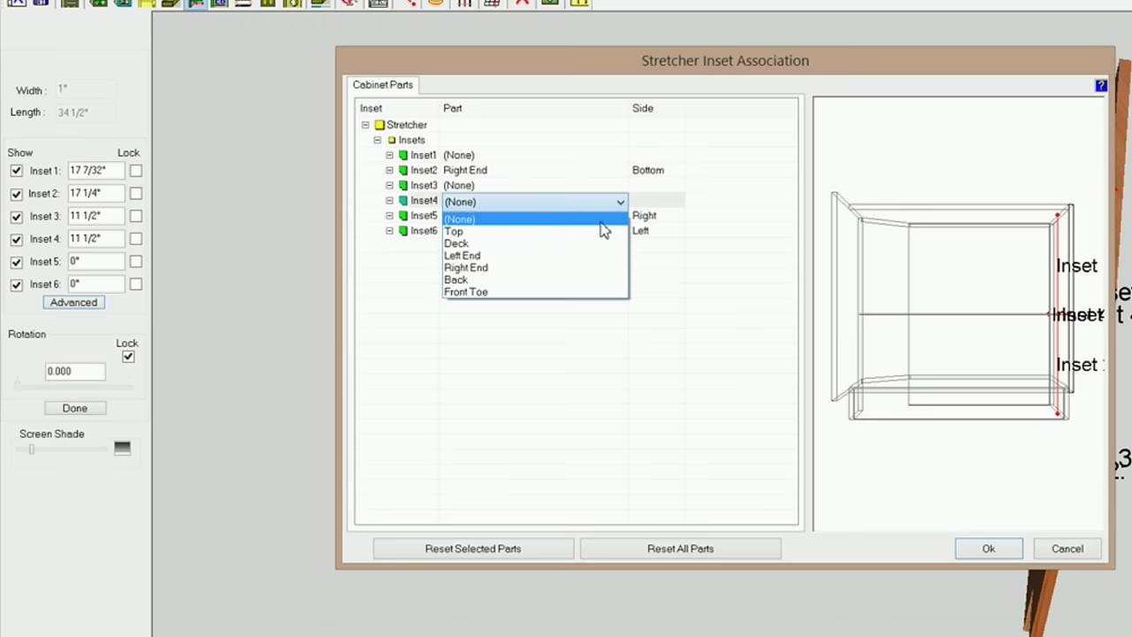
click(576, 281)
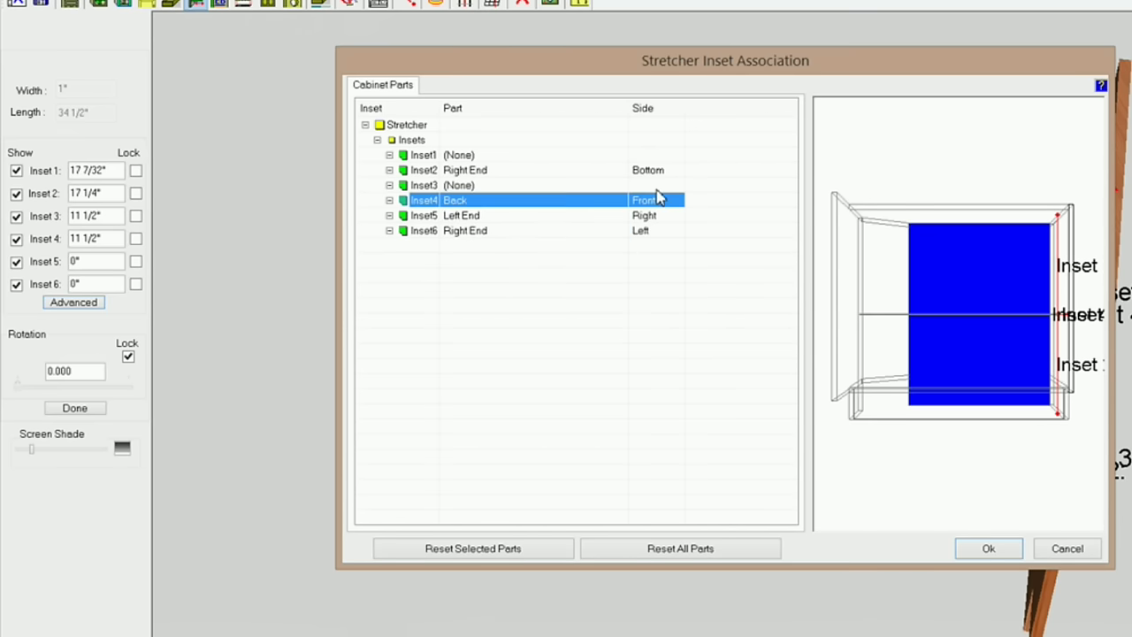
click(991, 549)
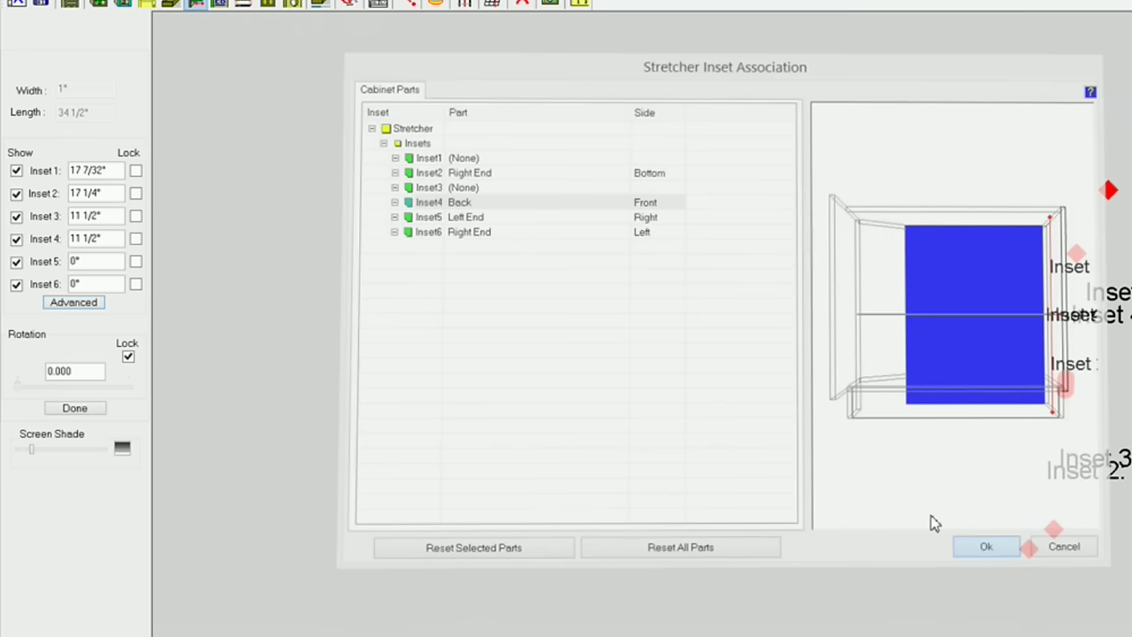
Set the dummy stretcher's Inset 2 and Inset 4 to 0, lock both, and finish adjusting it
drag(124, 198, 52, 200)
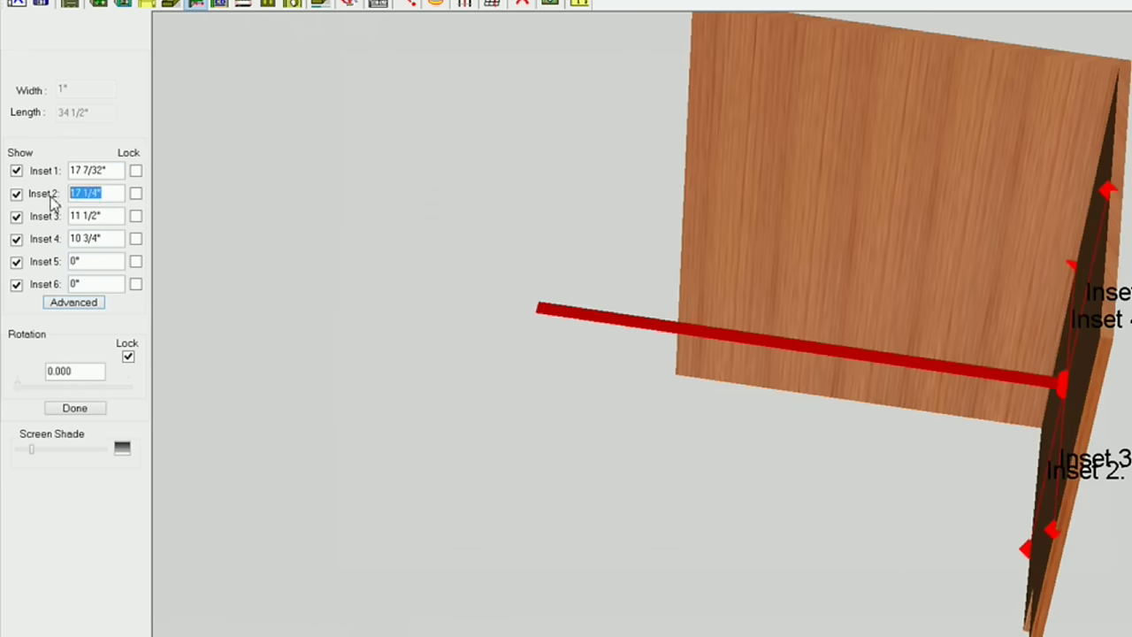
text(0)
click(136, 193)
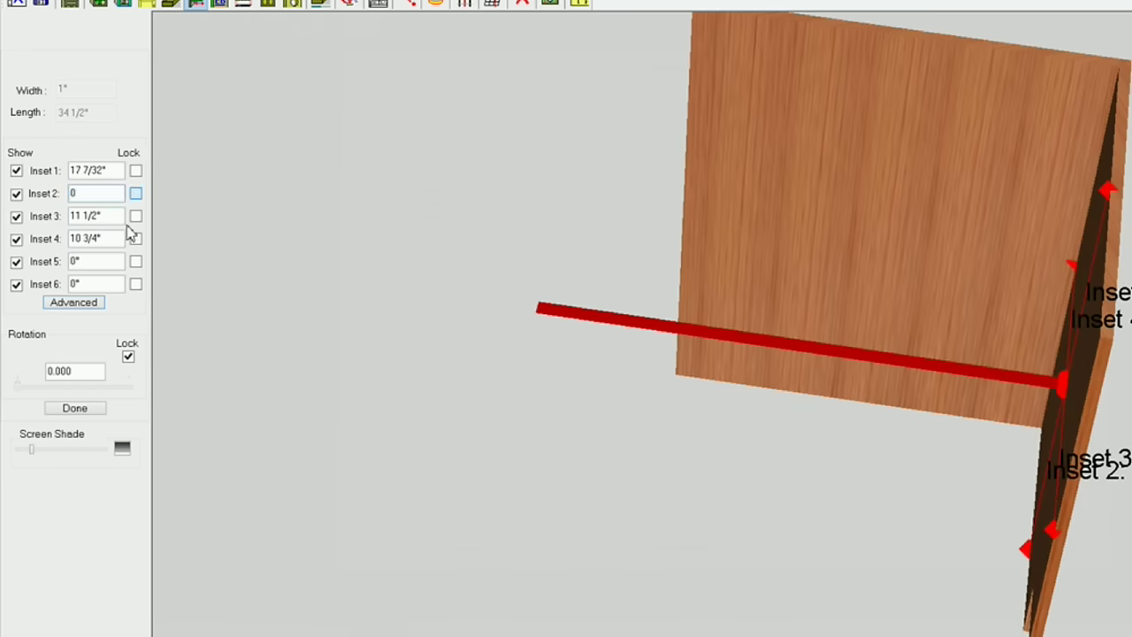
drag(120, 239, 76, 240)
text(0)
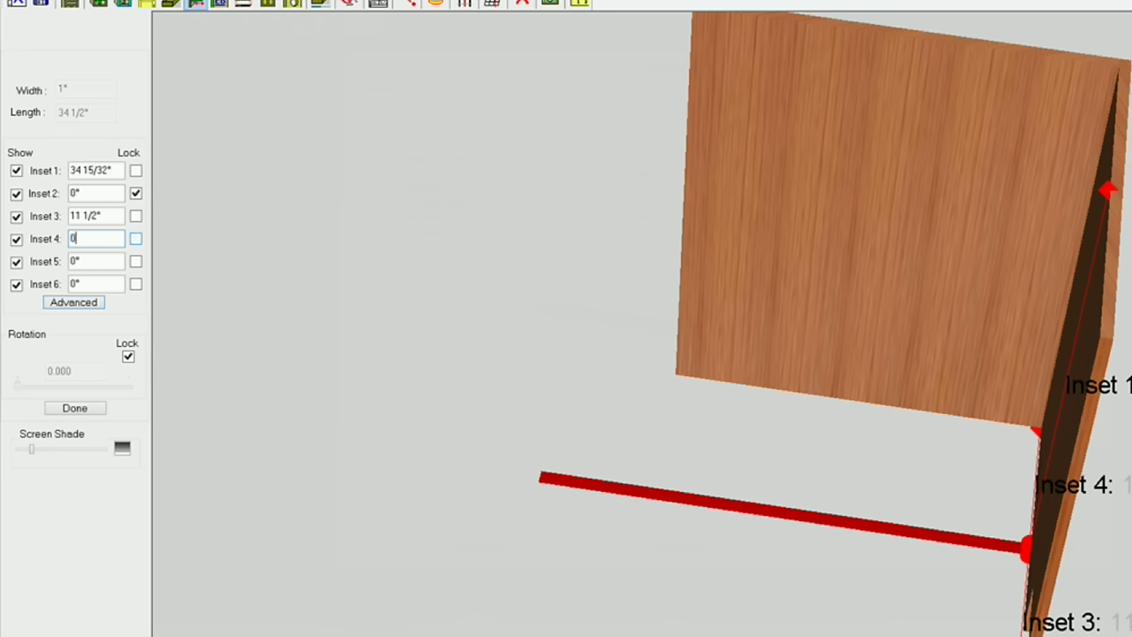
click(135, 239)
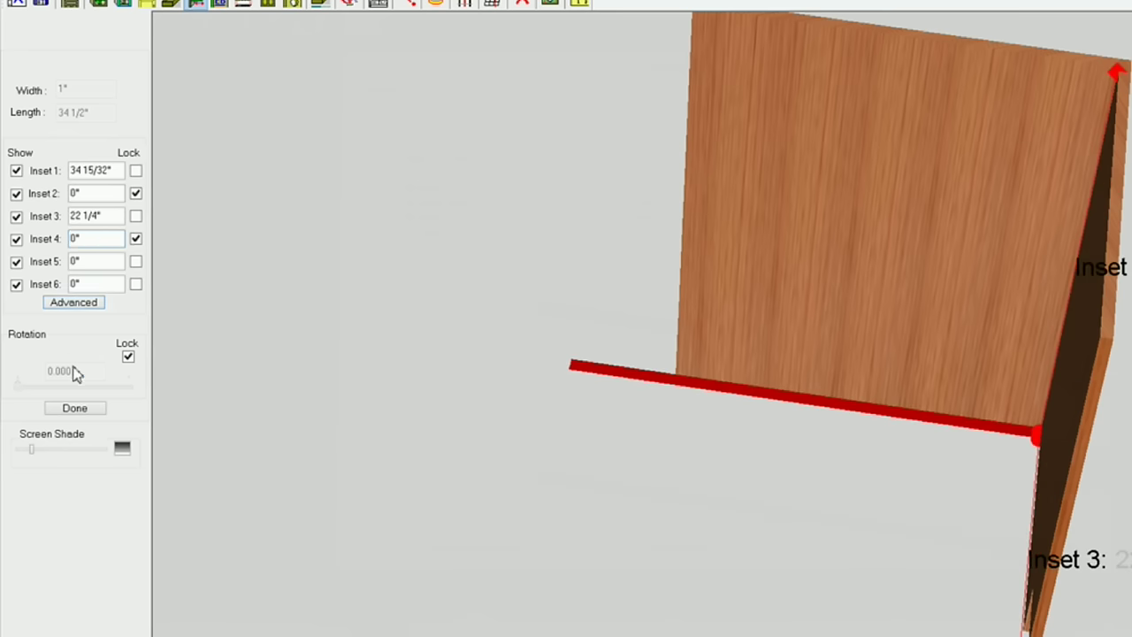
click(75, 409)
Add a 2" wide up-down stretcher in 3/4 Generic with left-right orientation between the cabinet top and the dummy stretcher
middle_drag(652, 536, 843, 568)
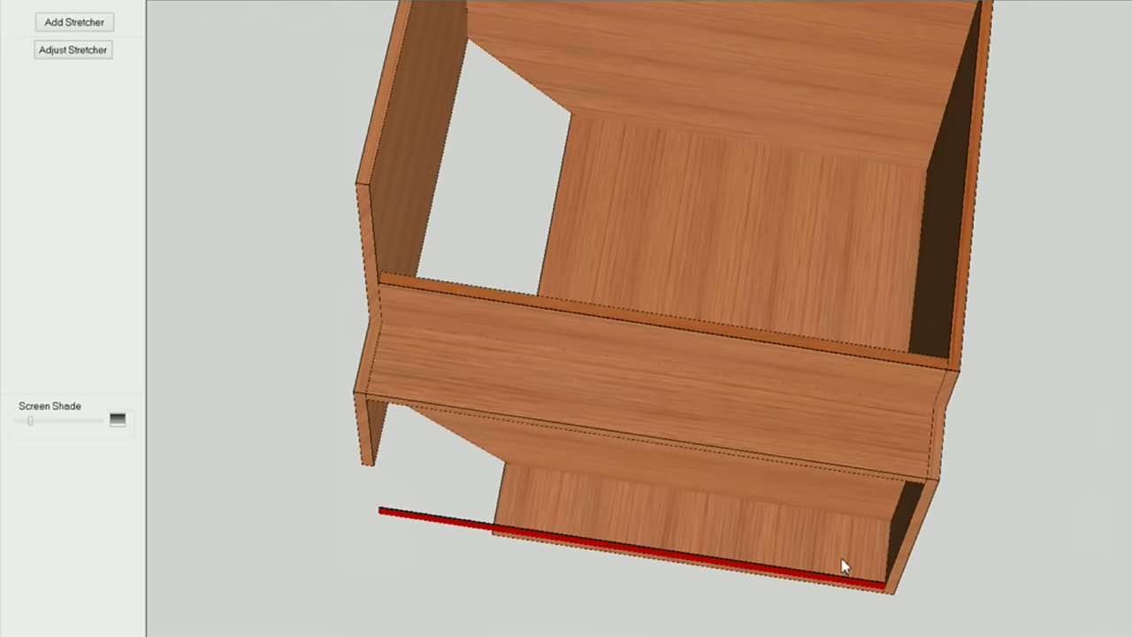
middle_drag(781, 415, 854, 305)
middle_drag(805, 104, 611, 114)
middle_drag(675, 185, 642, 351)
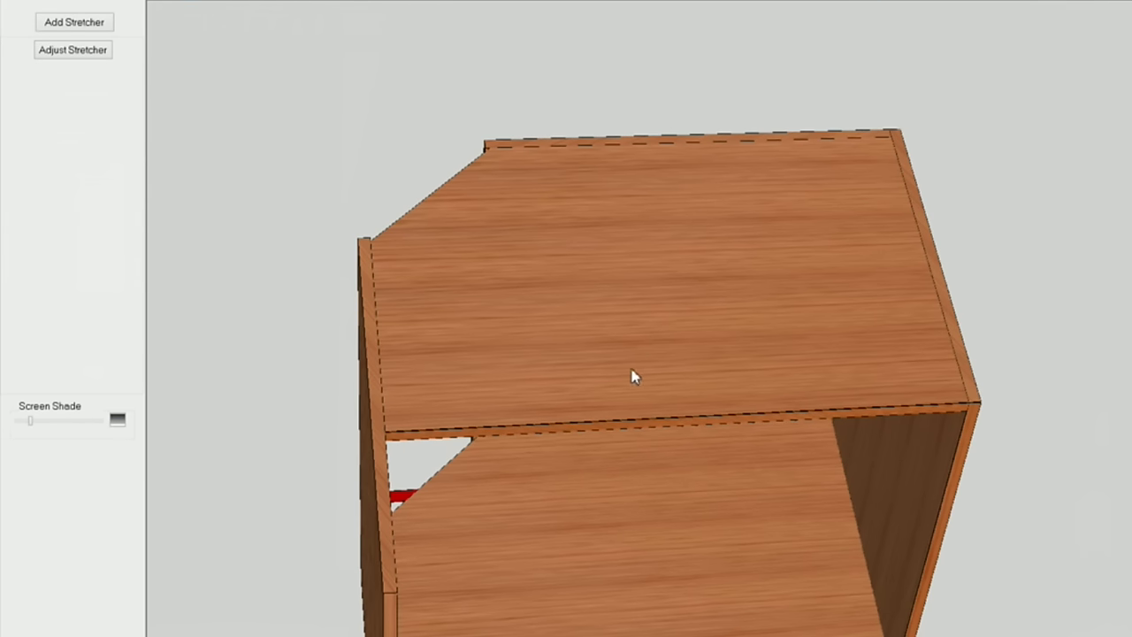
middle_drag(657, 392, 642, 460)
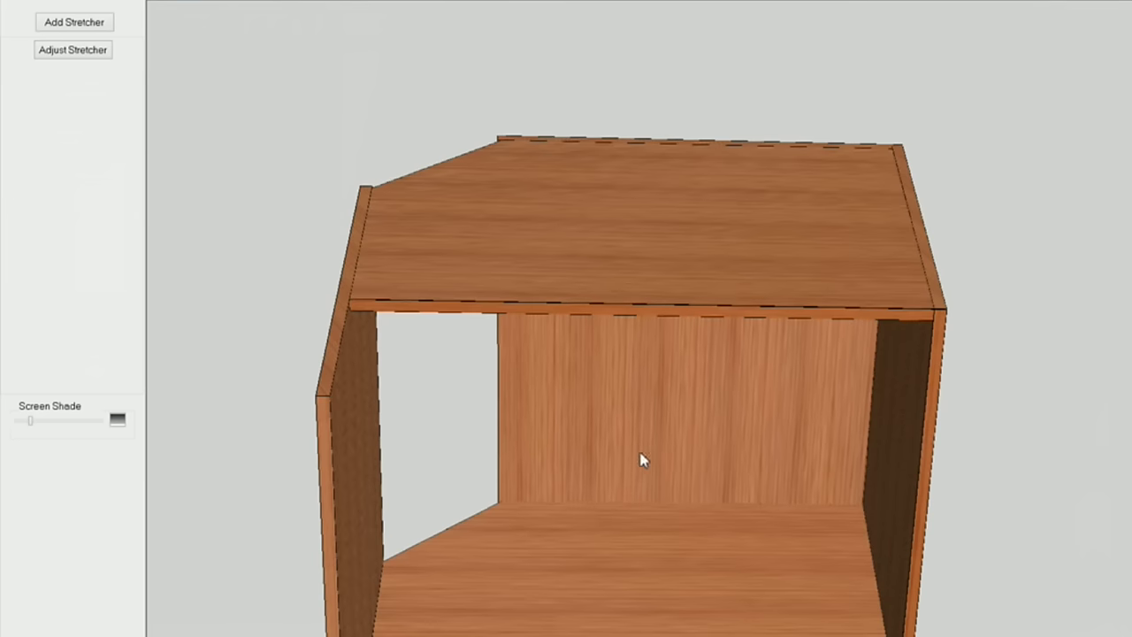
middle_drag(669, 531, 660, 383)
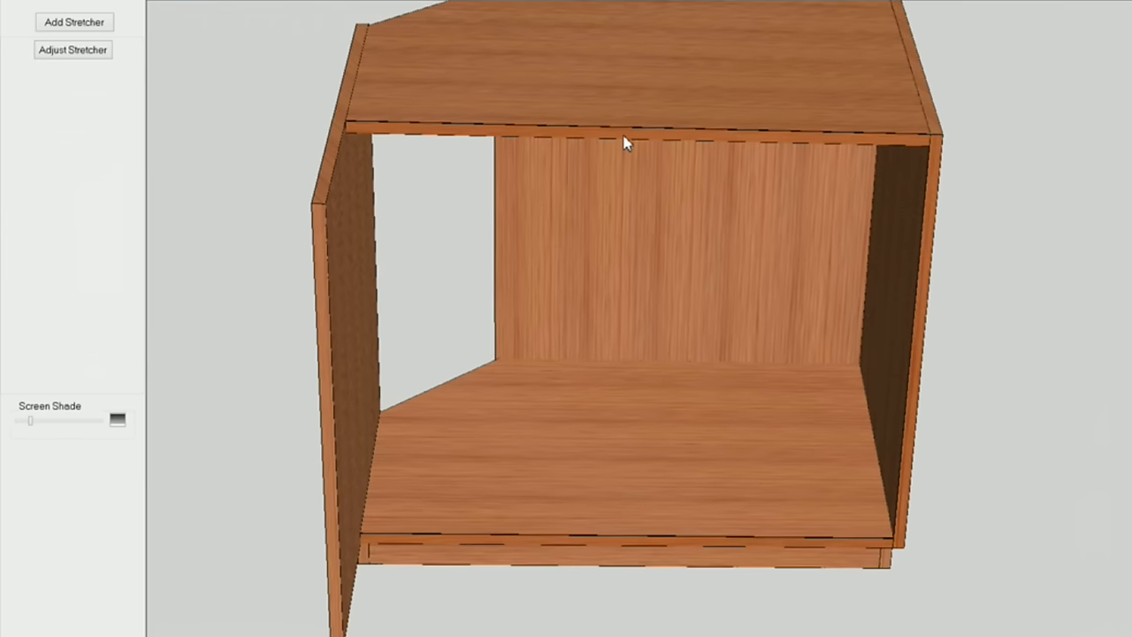
click(650, 97)
mouse_move(636, 518)
middle_down()
mouse_move(628, 278)
mouse_move(563, 544)
middle_up()
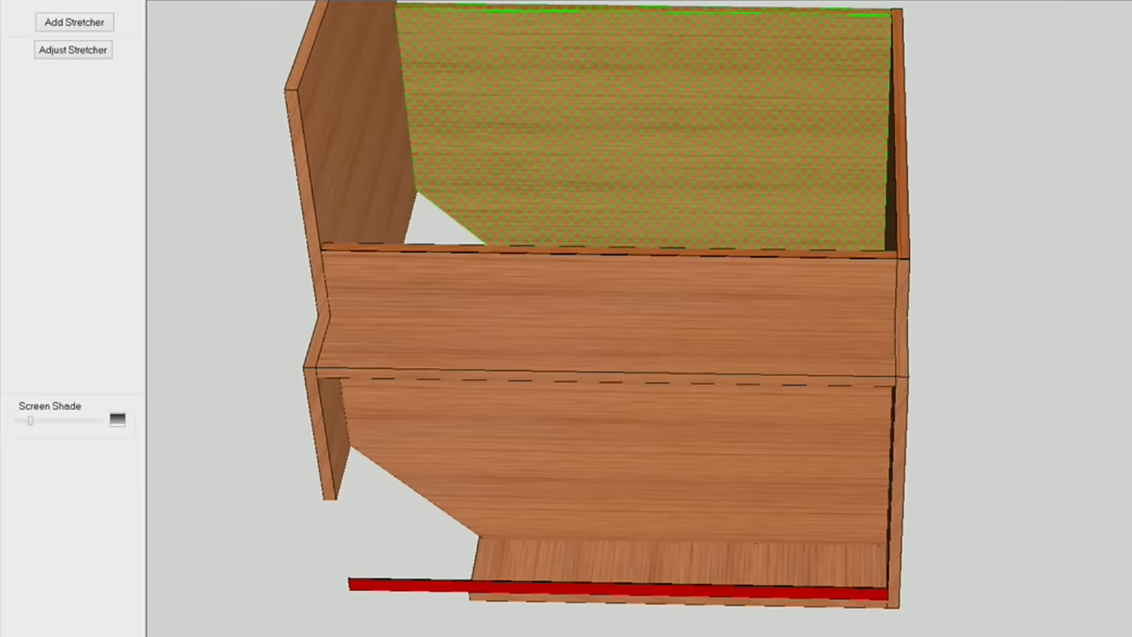
click(420, 586)
click(87, 23)
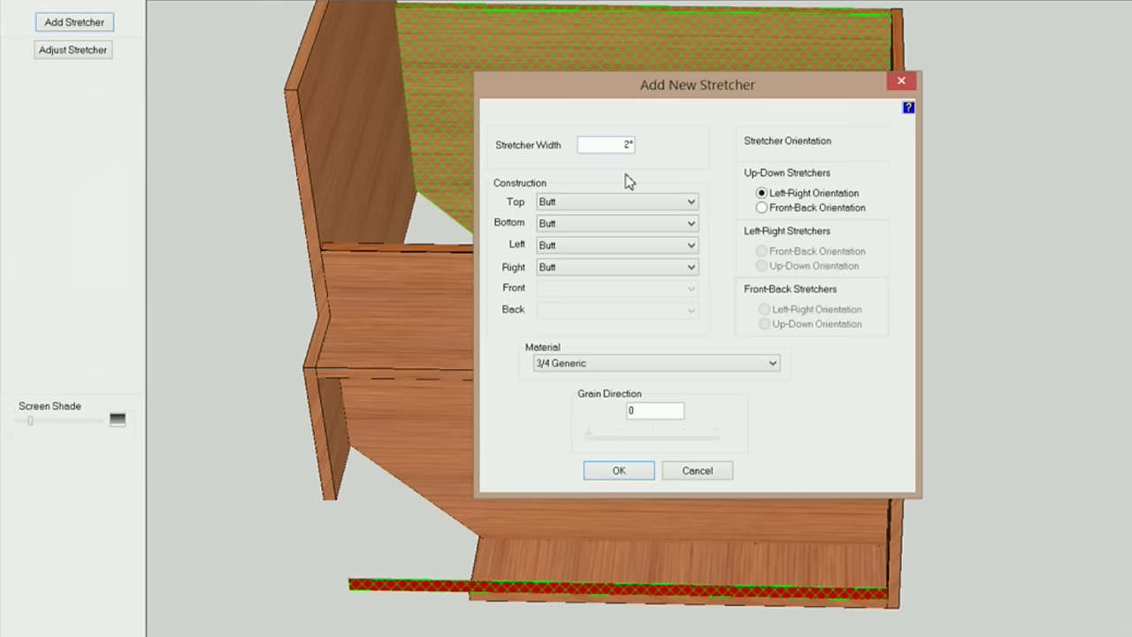
click(619, 471)
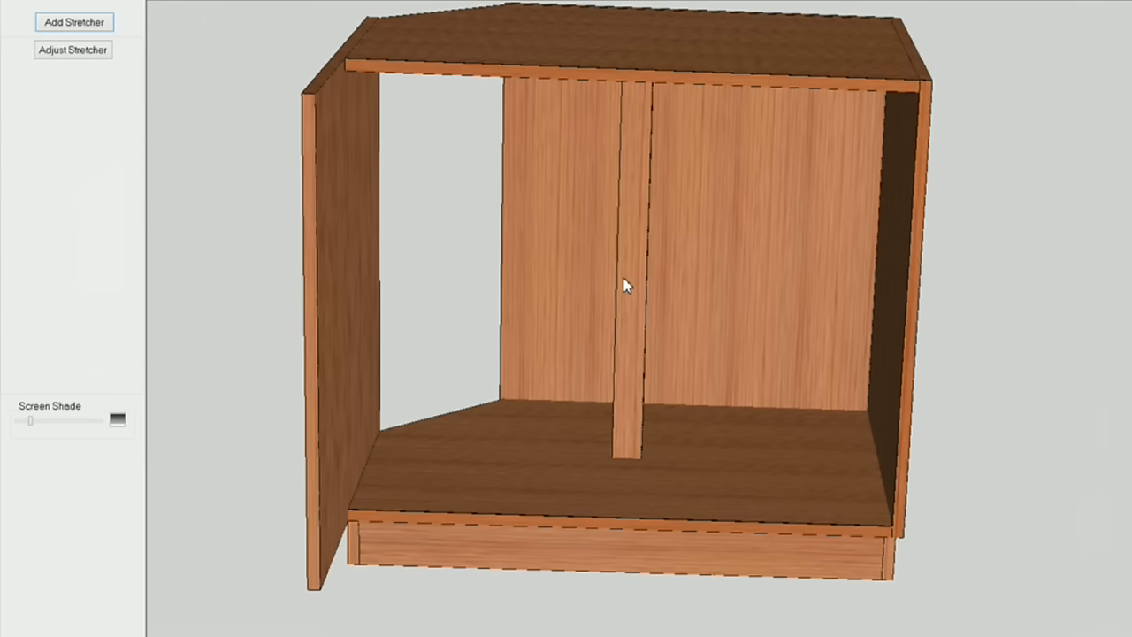
Adjust the new vertical stretcher by setting its rotation to 135 degrees and locking the rotation
click(624, 285)
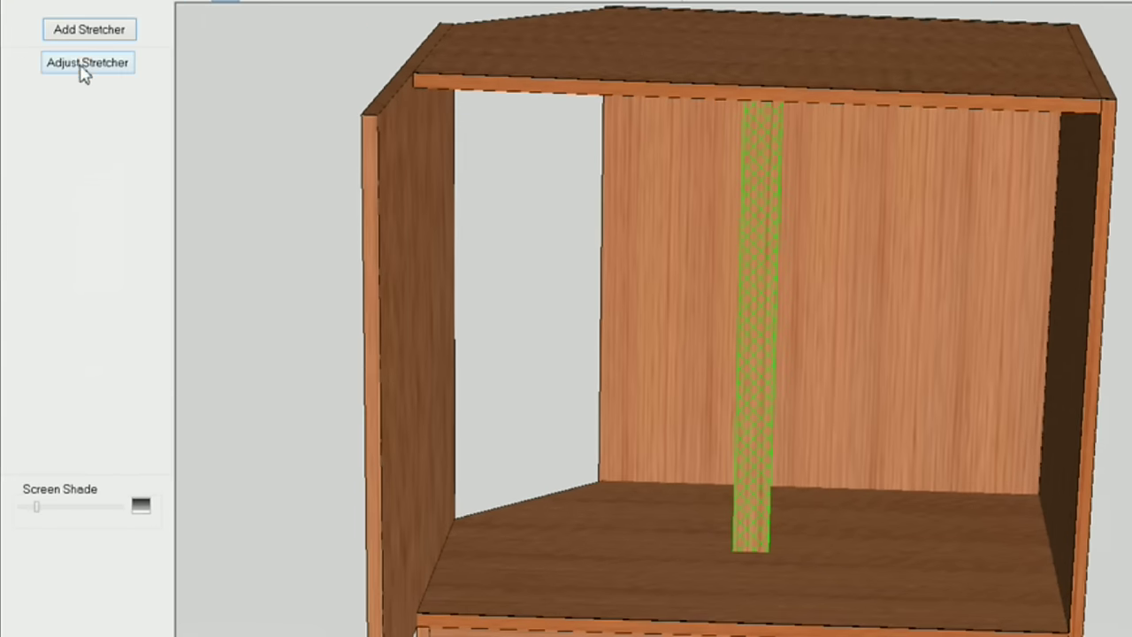
click(67, 51)
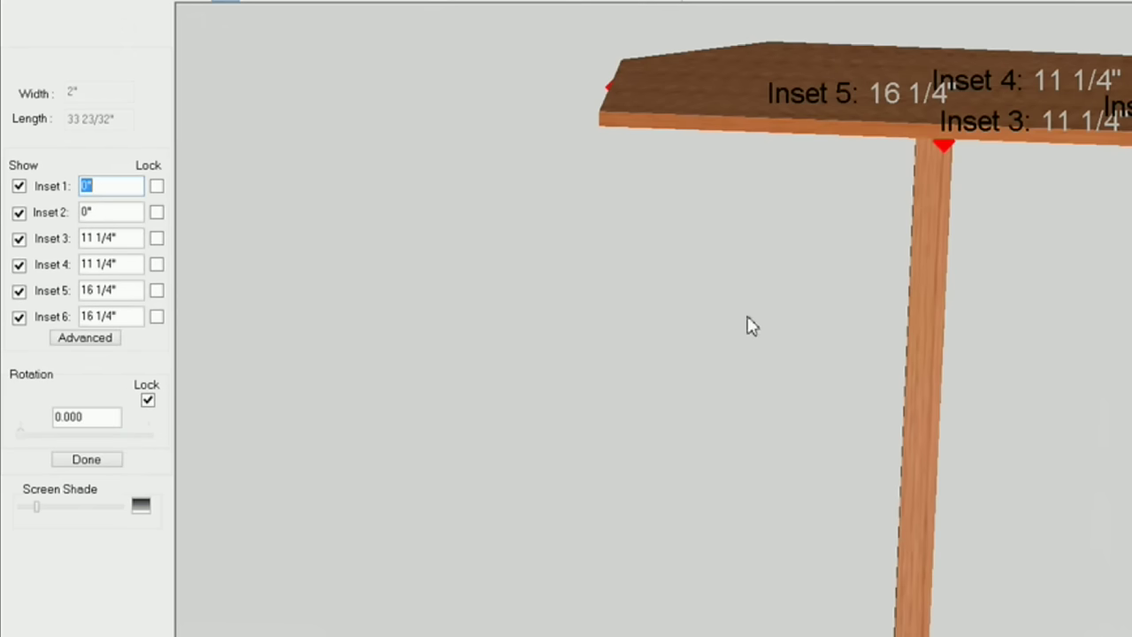
scroll(762, 354, up, 2)
scroll(731, 253, down, 3)
click(148, 400)
drag(109, 417, 5, 404)
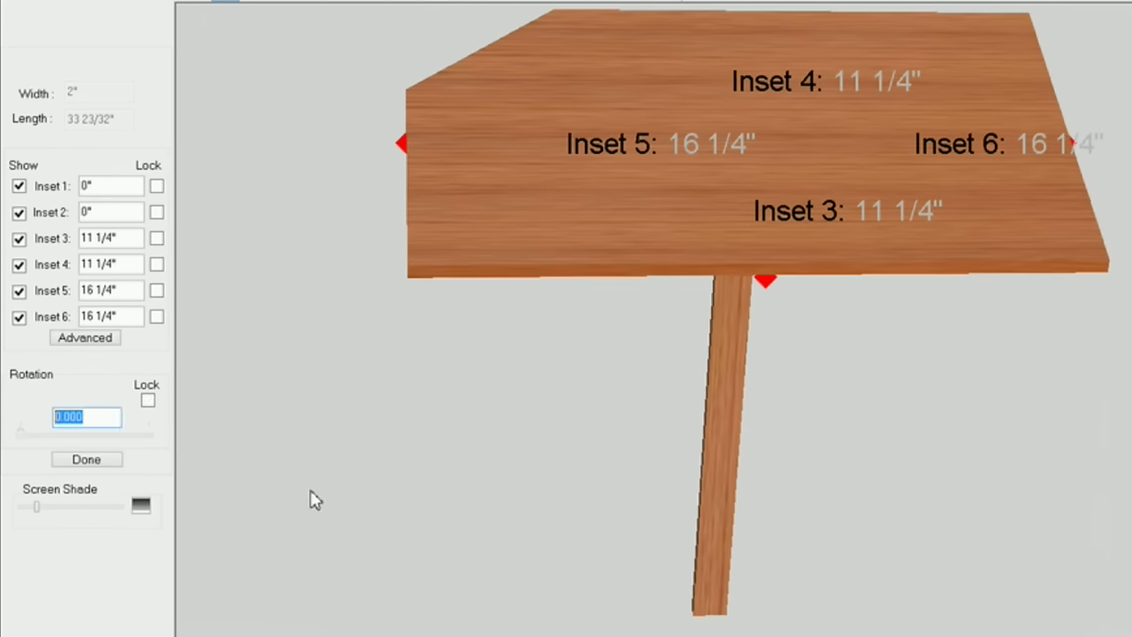
text(135)
key(Return)
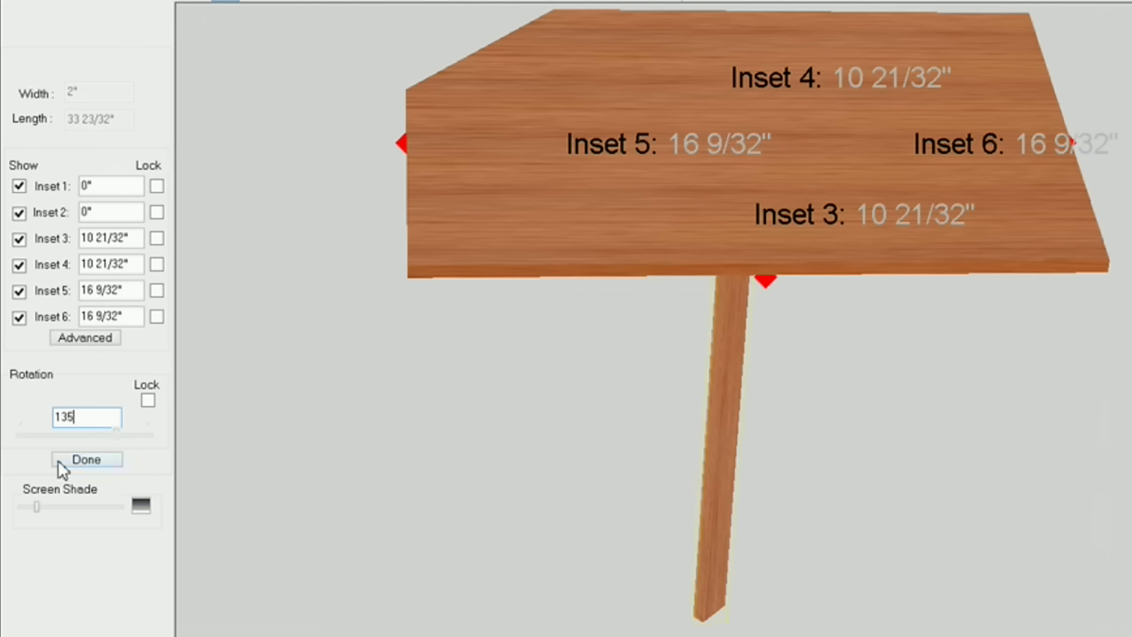
click(148, 400)
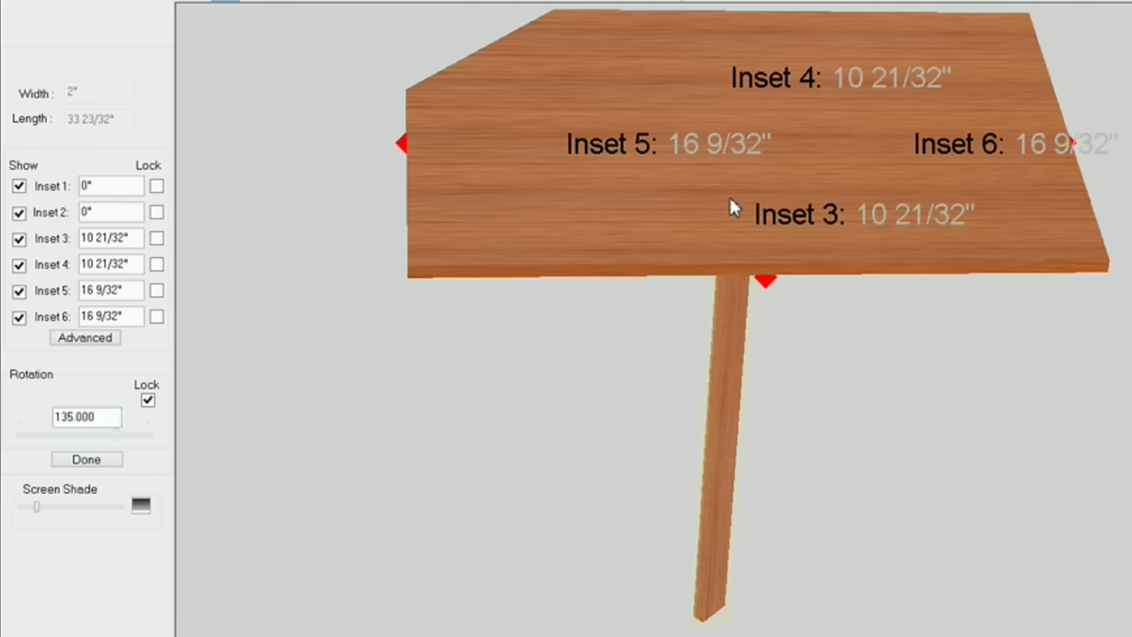
Open the vertical stretcher's inset associations and associate Inset1 with the Top side of the Top
drag(730, 207, 740, 295)
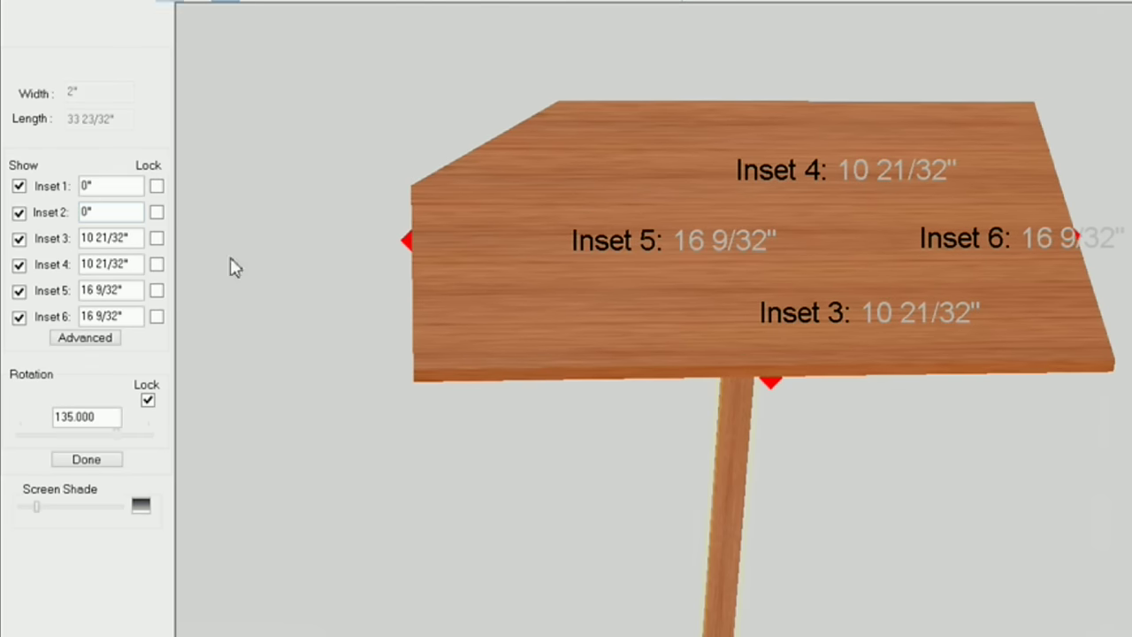
middle_drag(678, 275, 602, 195)
click(96, 344)
drag(649, 65, 485, 65)
click(591, 172)
click(590, 172)
click(615, 169)
click(582, 189)
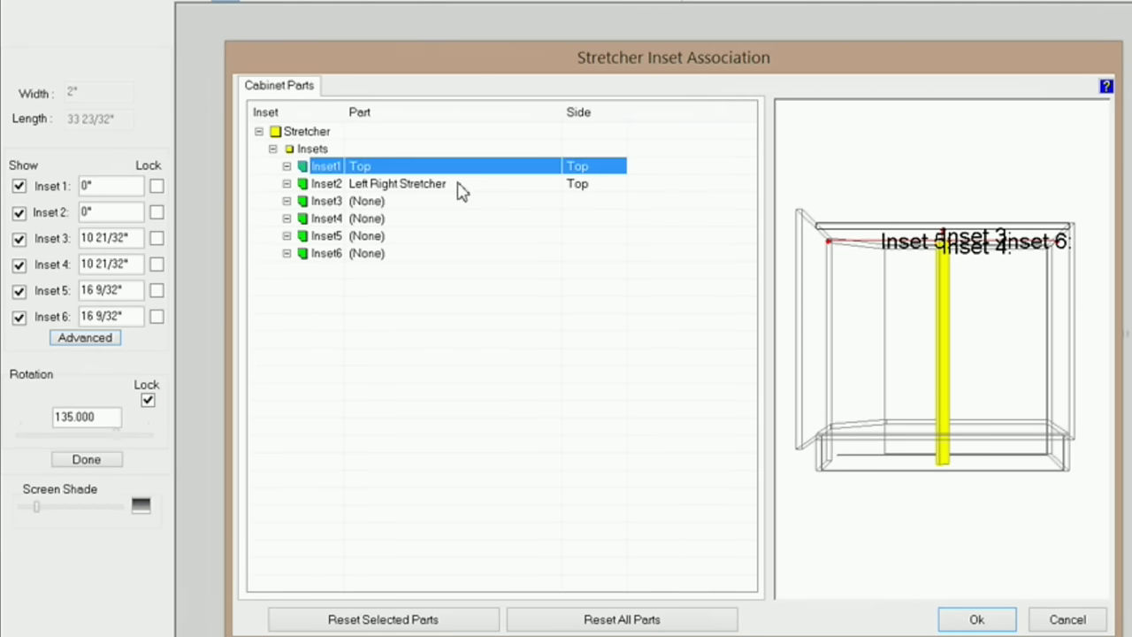
Associate Inset2 with the Bottom side of the Left Right Stretcher and Inset3 with the Back side of the Left End
click(458, 186)
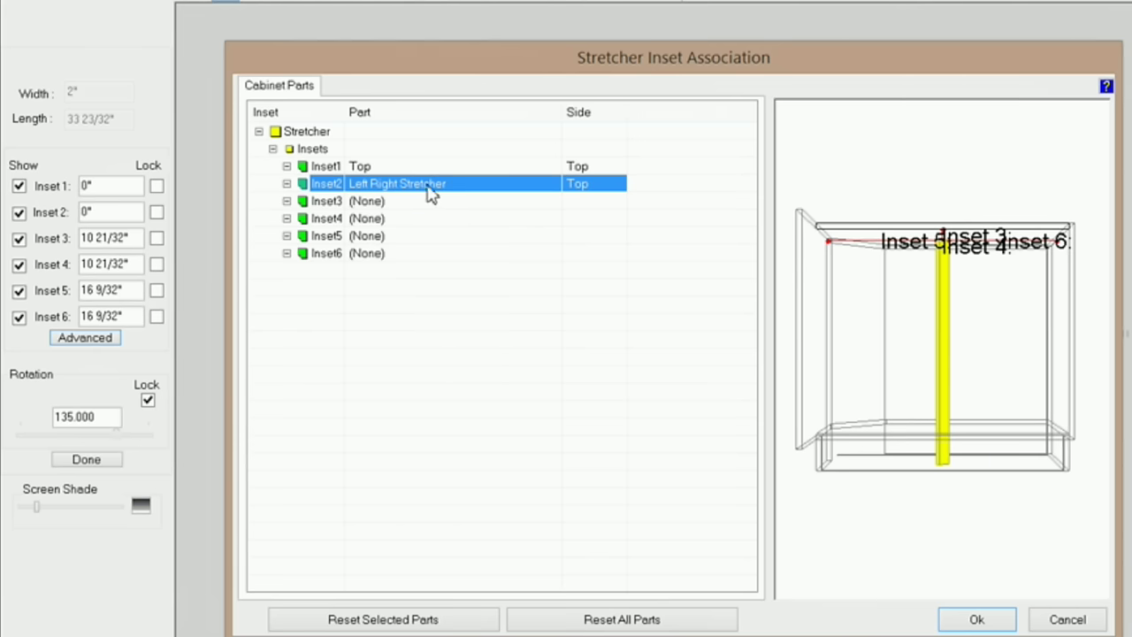
click(584, 188)
click(616, 188)
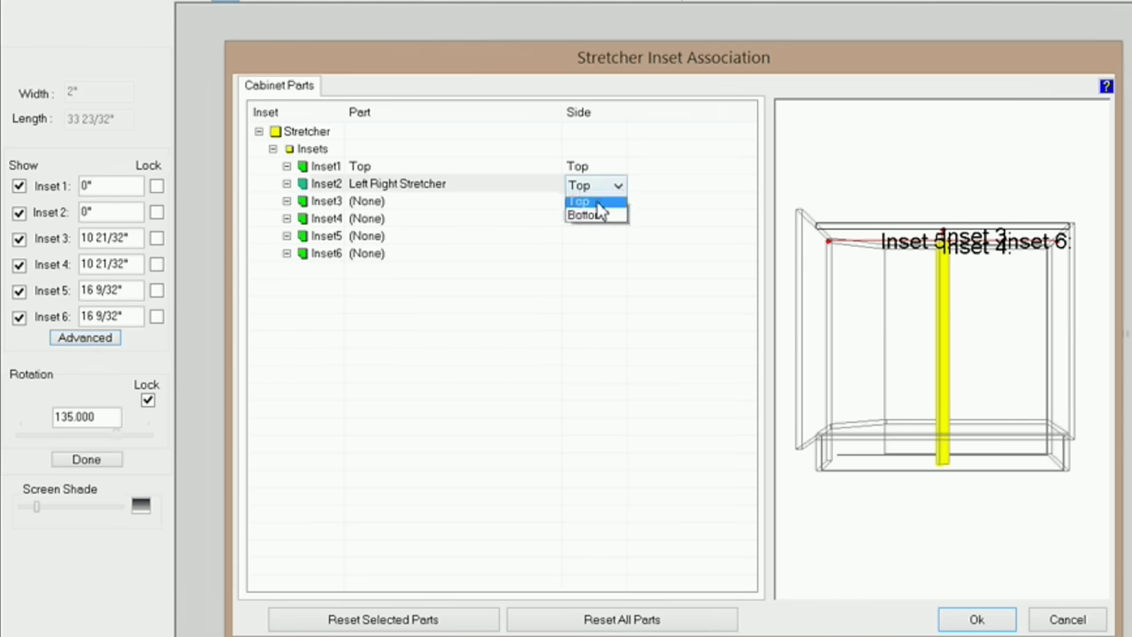
click(594, 217)
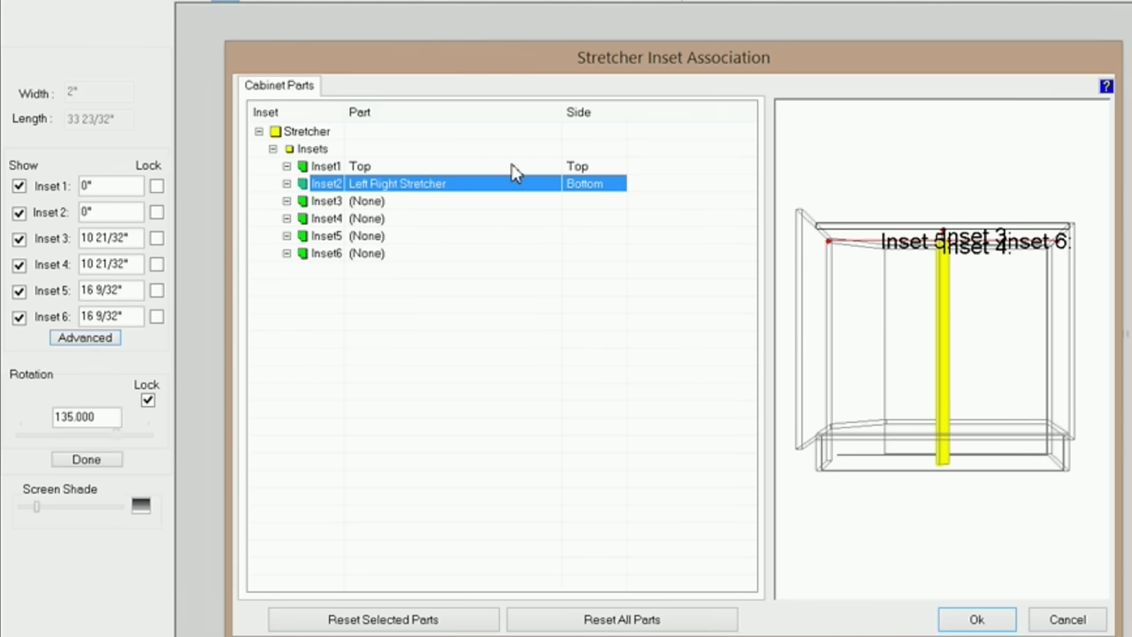
click(395, 205)
click(551, 203)
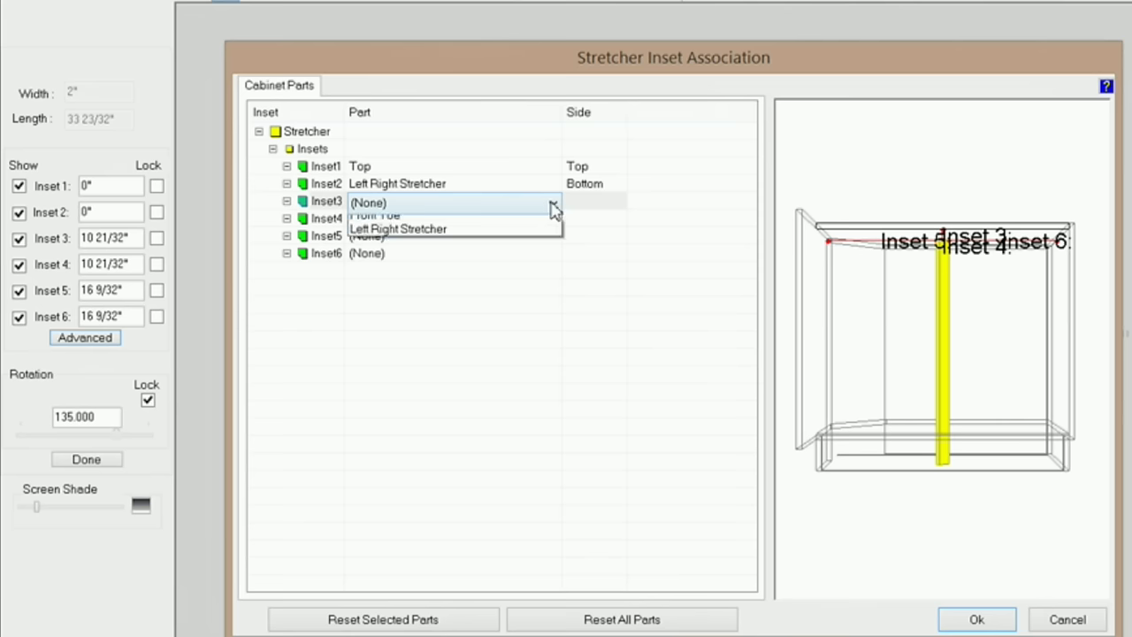
click(462, 266)
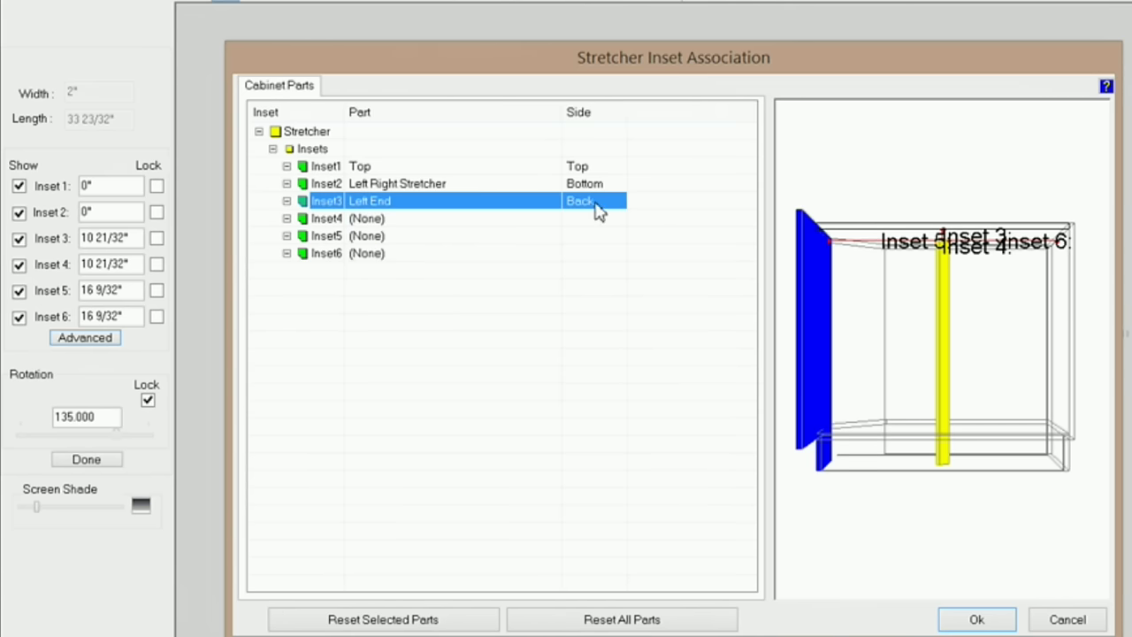
Associate the vertical stretcher's Inset4 with the Back side of the Back
click(416, 221)
click(548, 224)
click(488, 310)
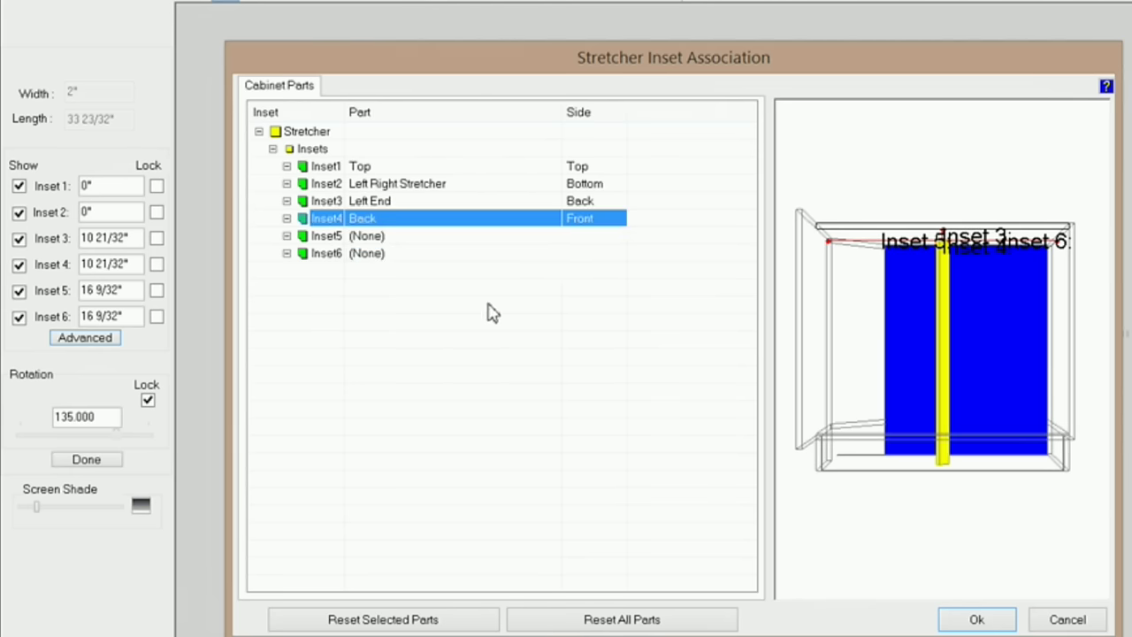
click(588, 228)
click(617, 221)
click(601, 257)
Associate the vertical stretcher's Inset5 with the outer Left side of the Left End and accept the associations
click(376, 237)
click(381, 237)
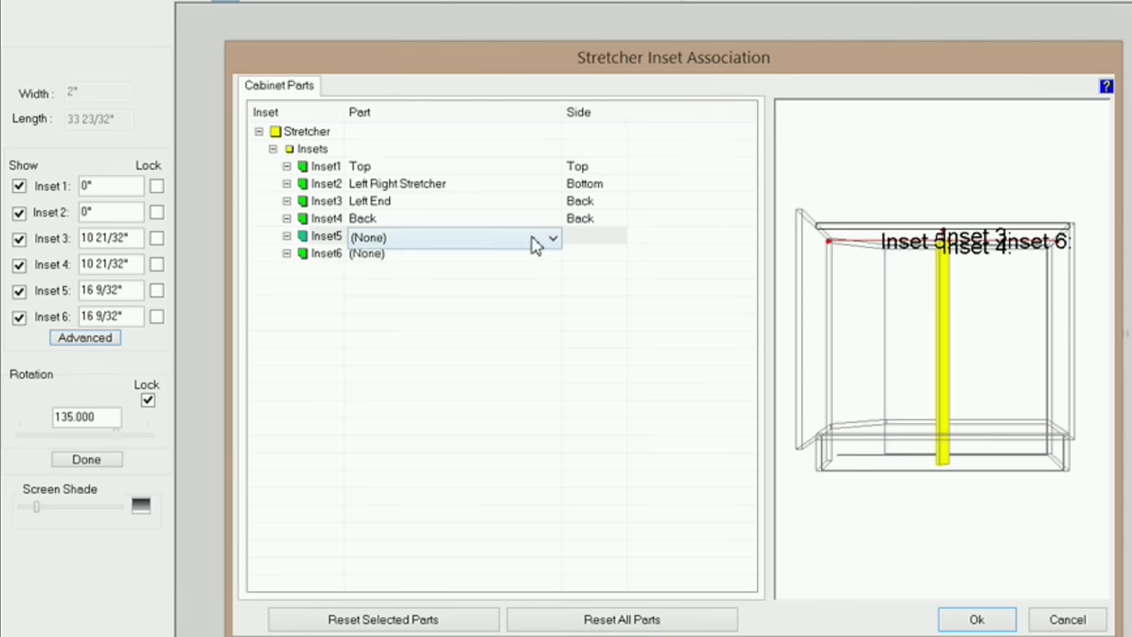
click(554, 239)
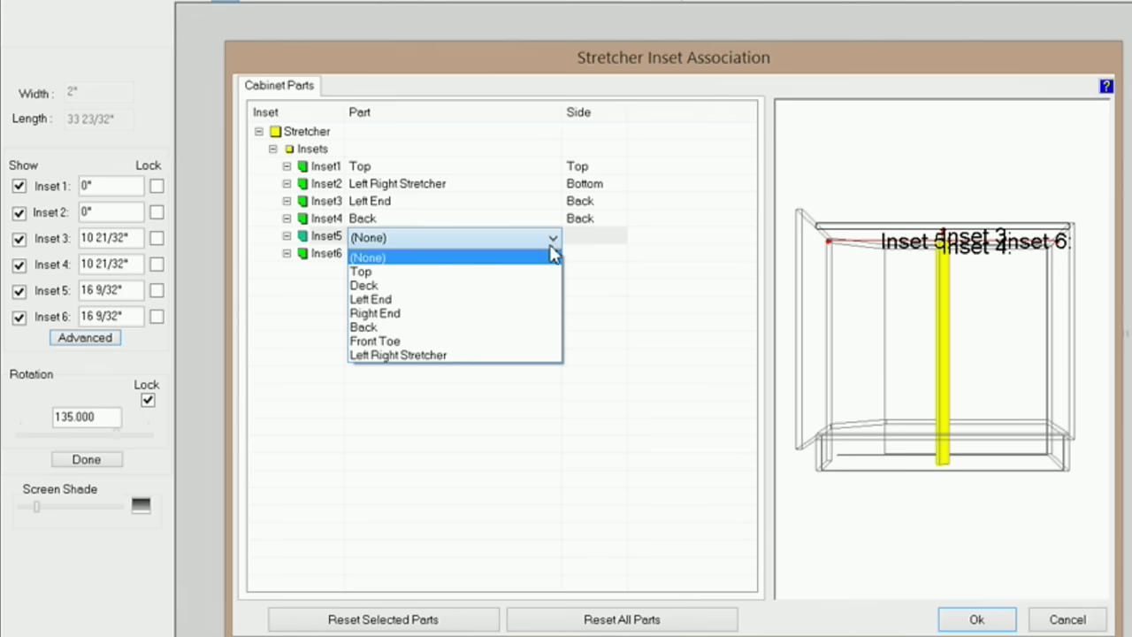
click(456, 299)
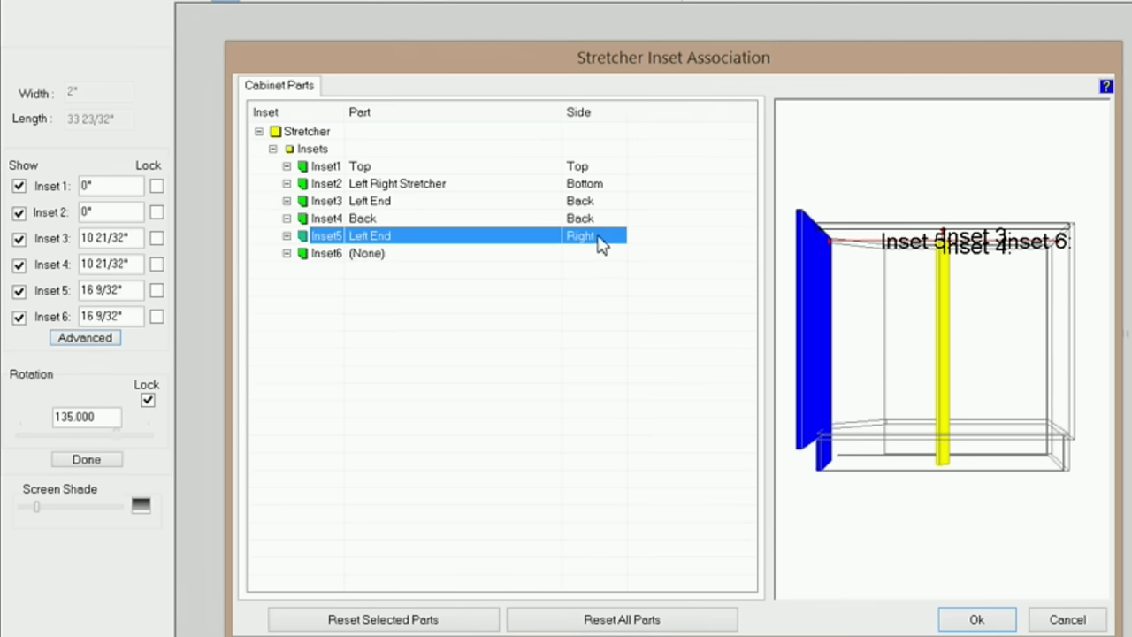
click(602, 245)
click(614, 240)
click(603, 258)
click(980, 620)
Set the vertical stretcher's Inset 1 and Inset 2 to 0" and lock both
triple_click(127, 192)
text(0)
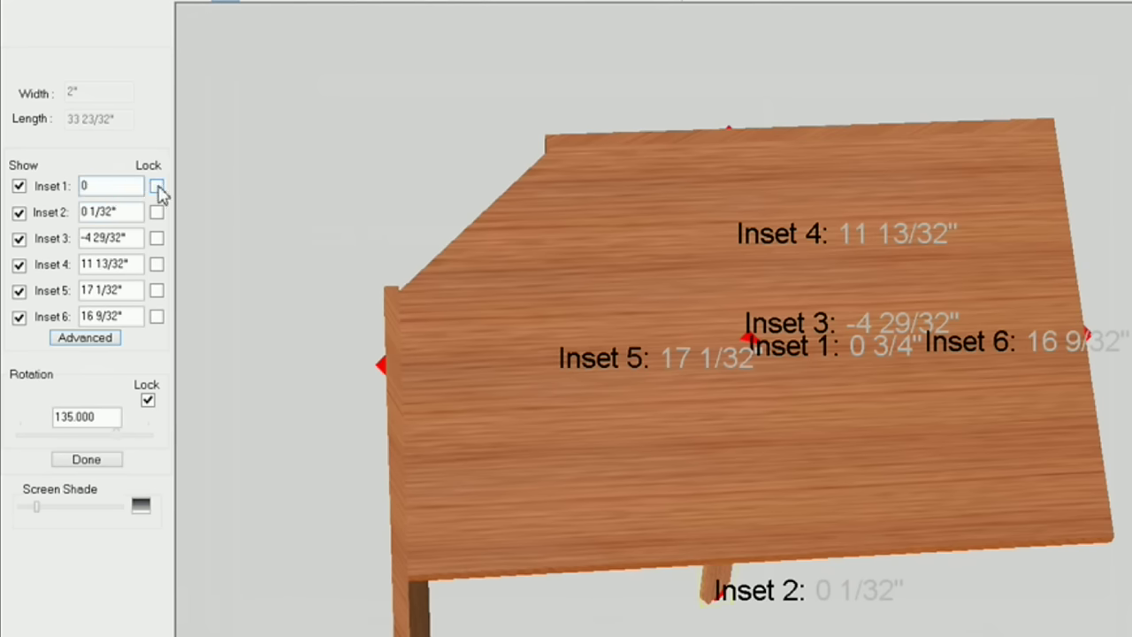
click(156, 186)
key(Tab)
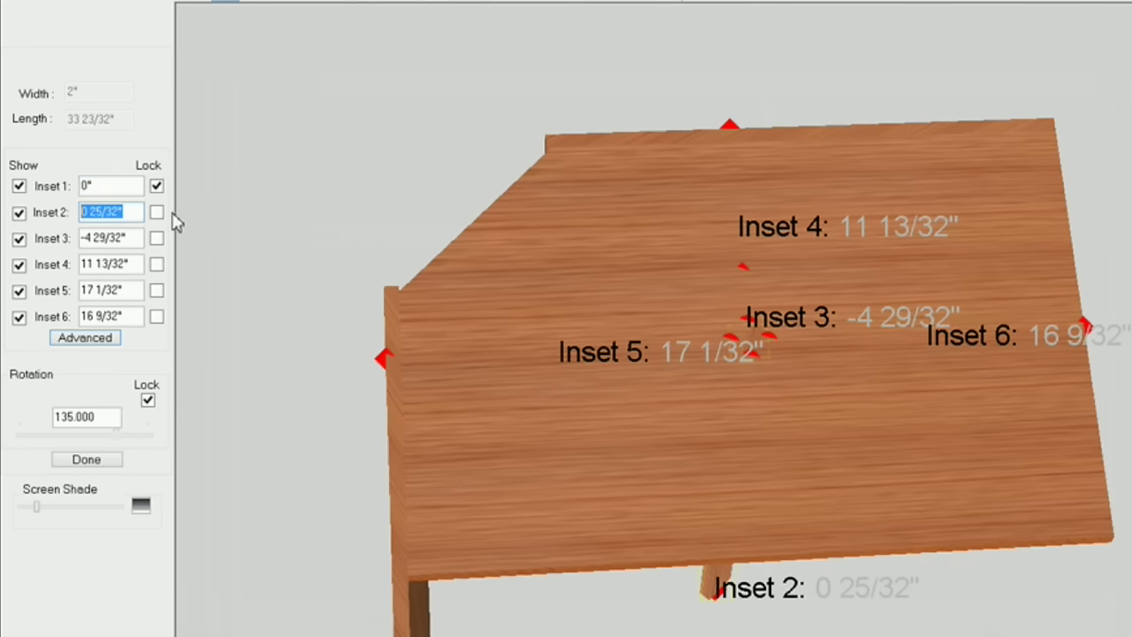
text(0)
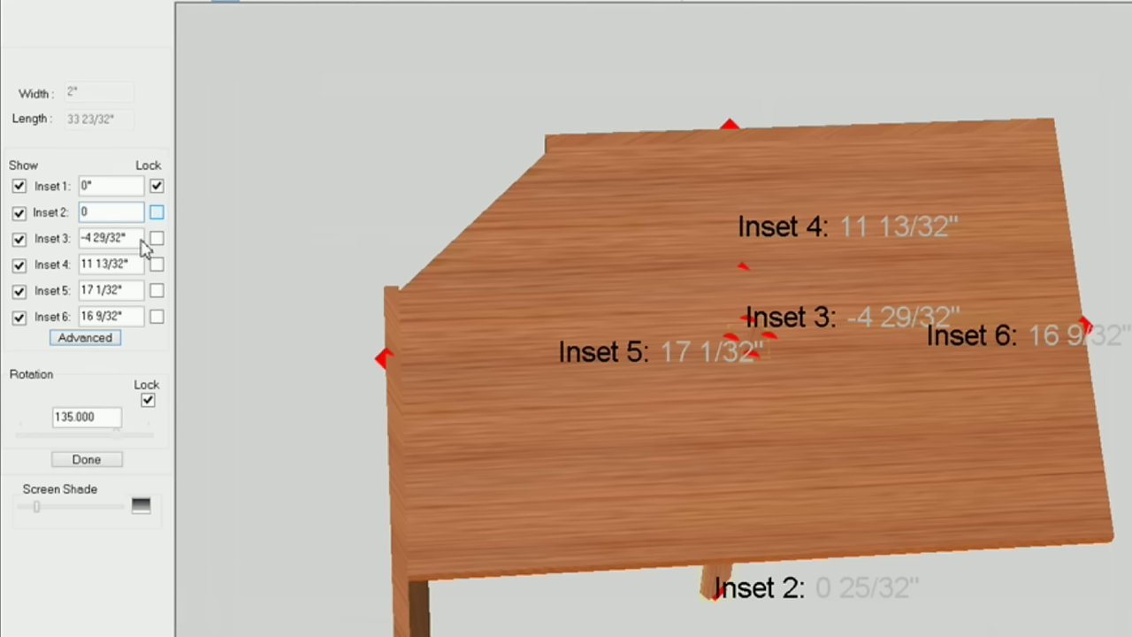
key(Return)
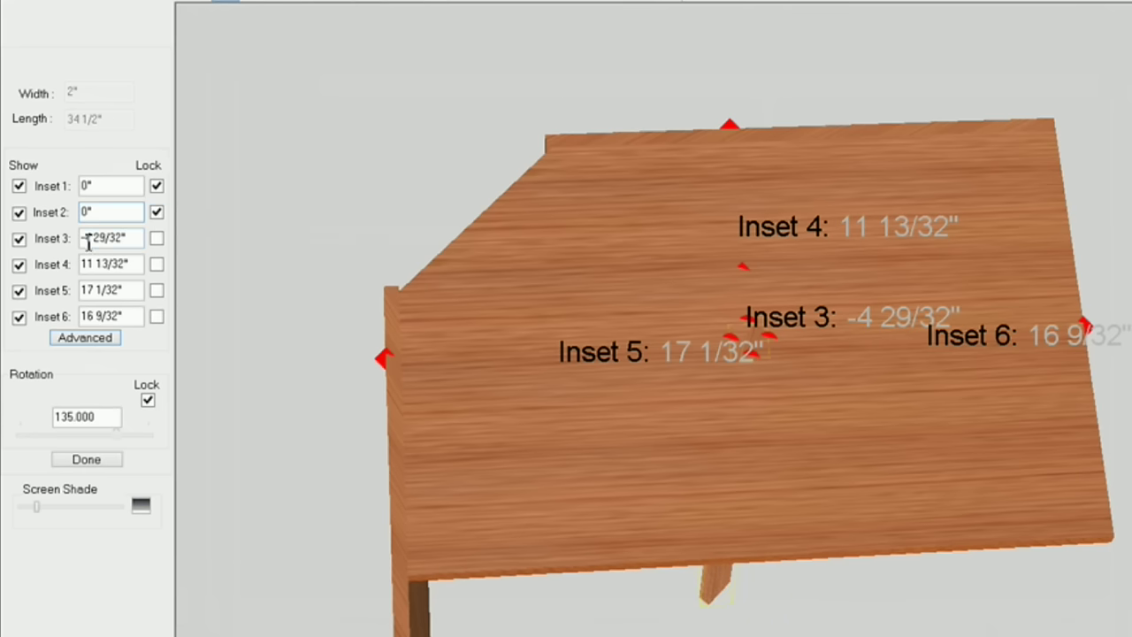
Set the vertical stretcher's Inset 3 to -17/32" and lock it
drag(91, 242, 131, 244)
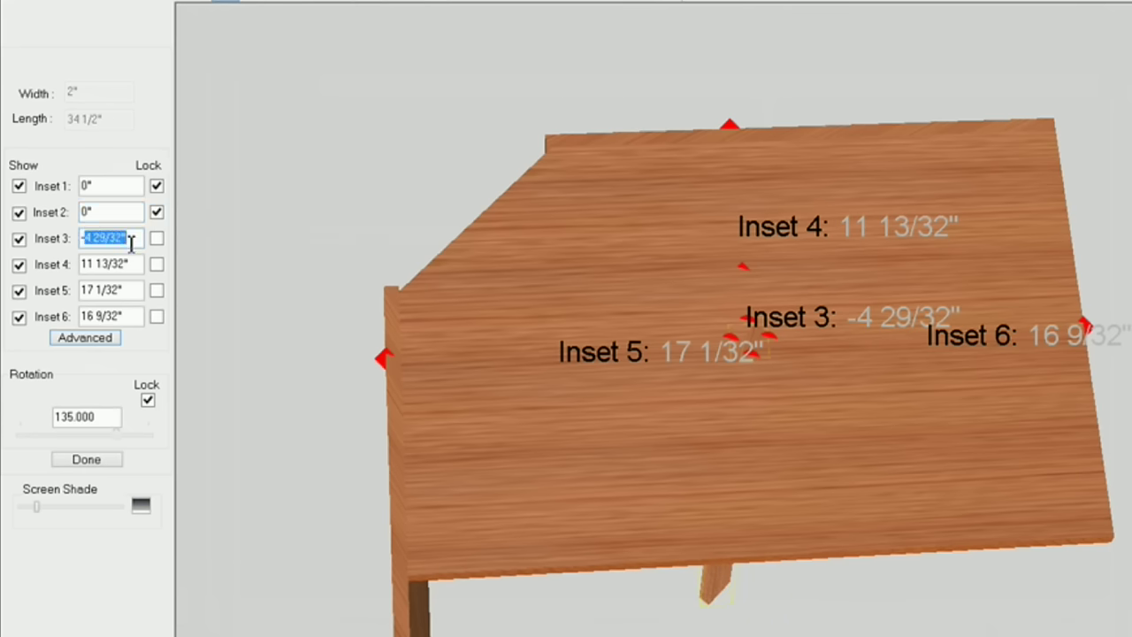
text(-17/32)
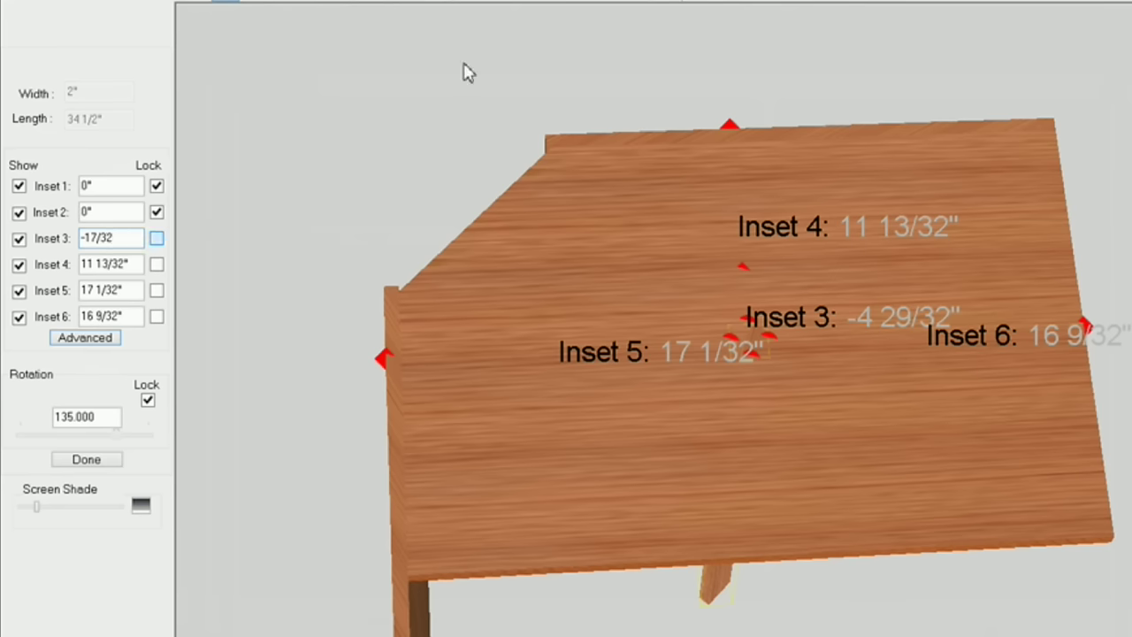
key(Return)
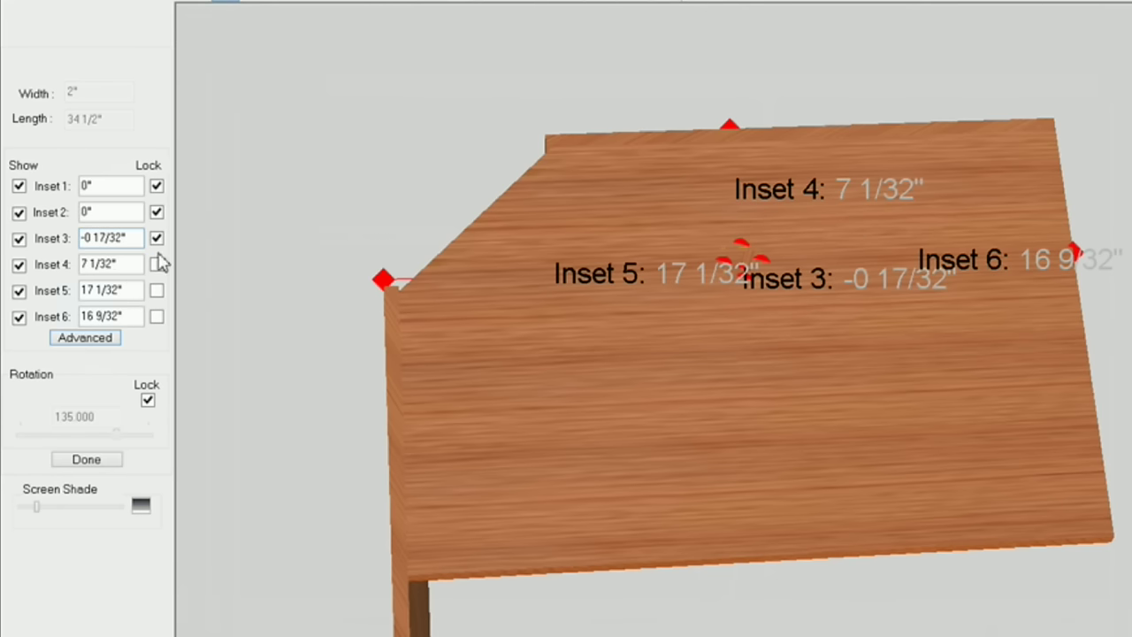
Set the vertical stretcher's Inset 4 to 0" and lock it
middle_drag(467, 397, 434, 403)
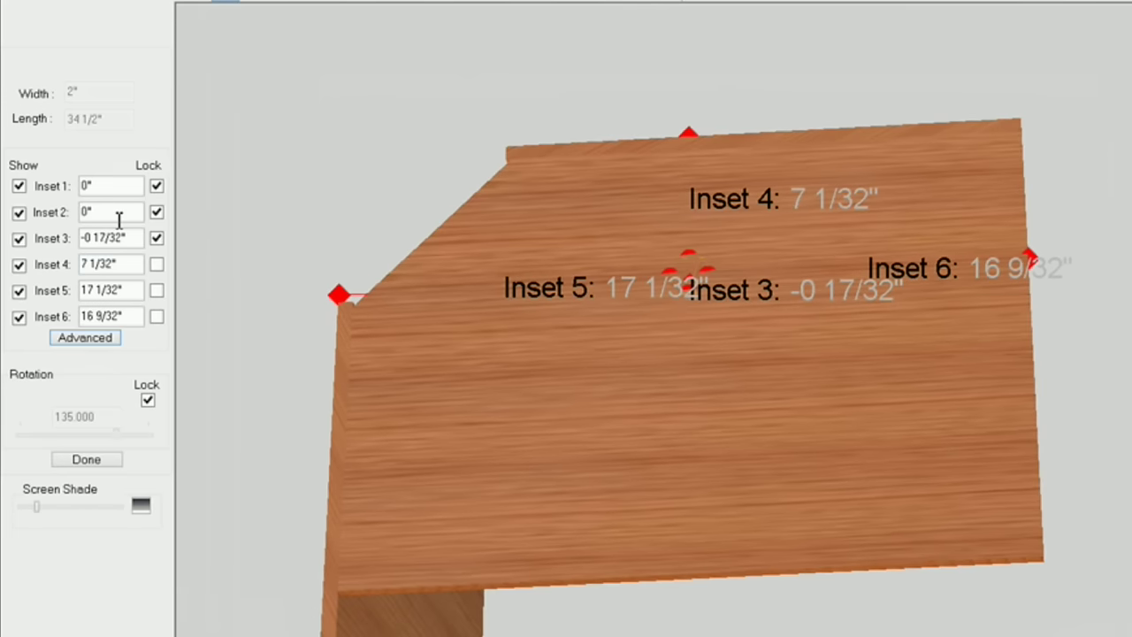
middle_drag(344, 392, 381, 371)
drag(132, 269, 38, 256)
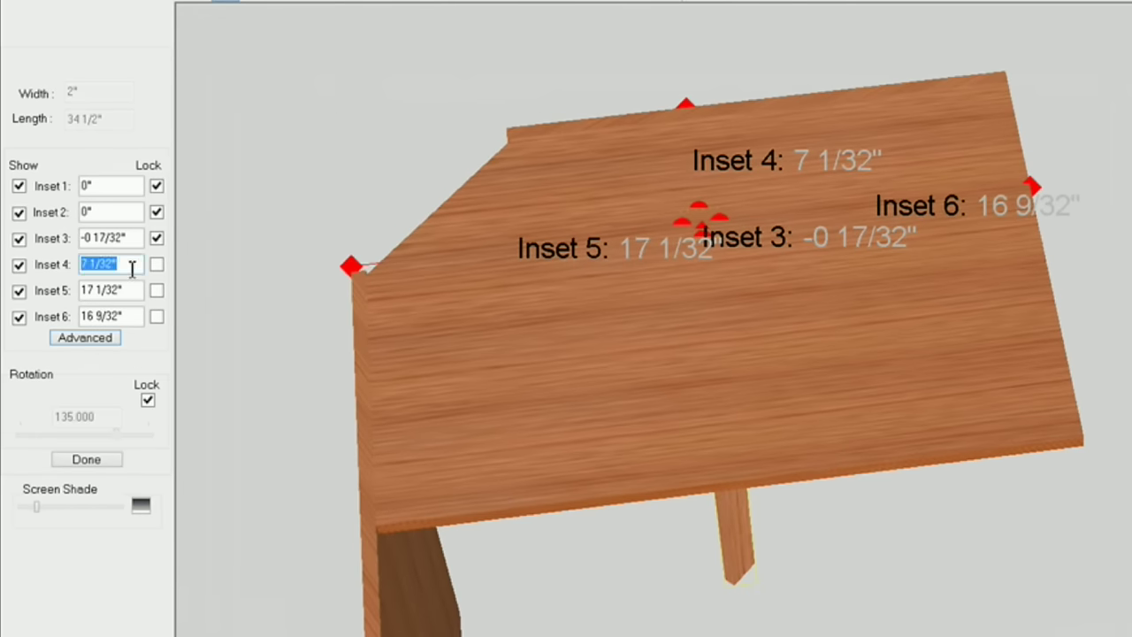
text(0)
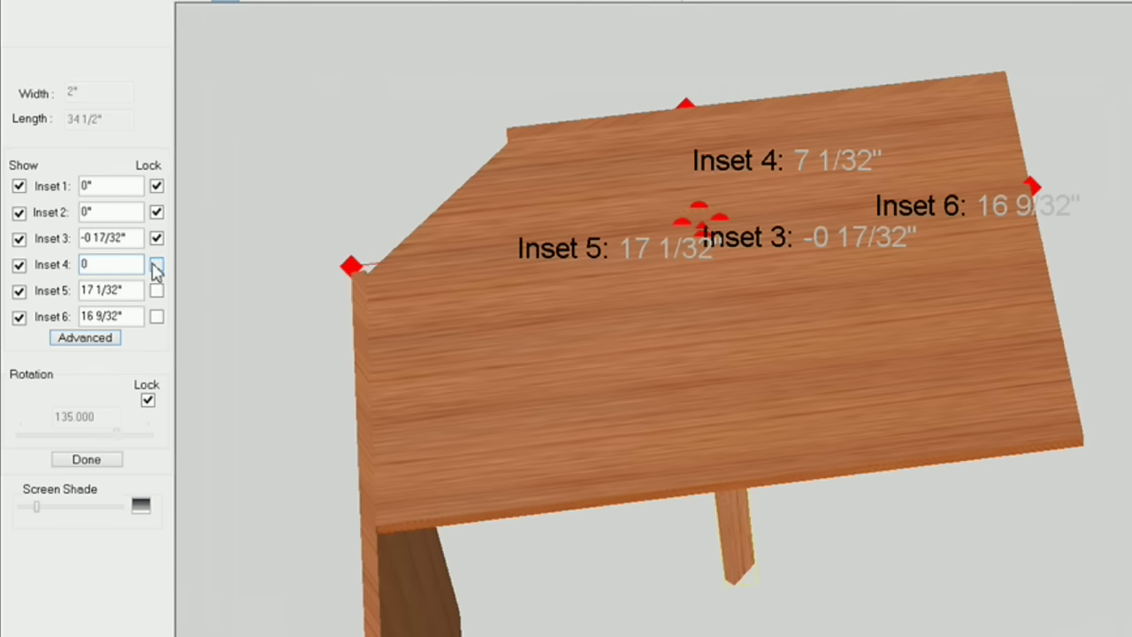
click(156, 264)
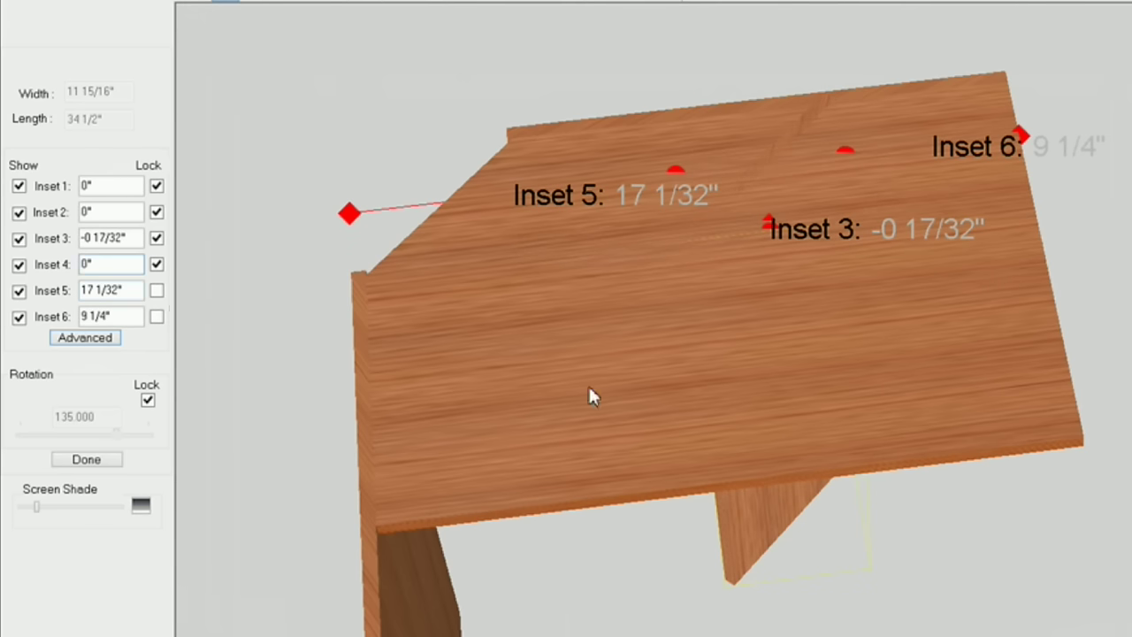
Set the vertical stretcher's Inset 5 to 0", lock it and finish the stretcher edit
drag(136, 291, 74, 320)
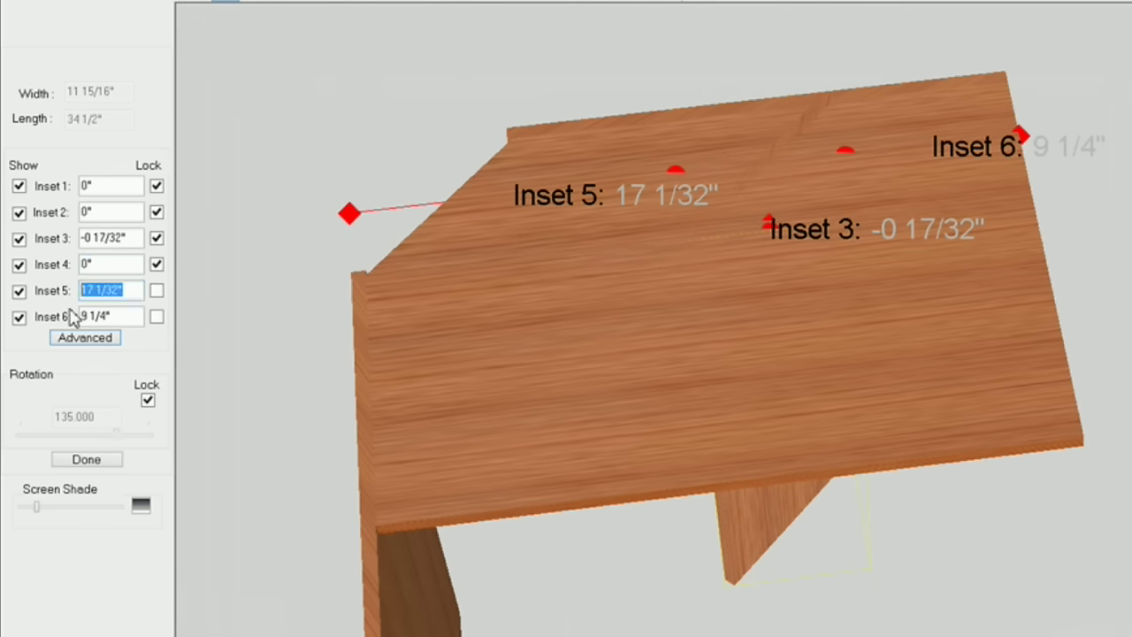
text(0)
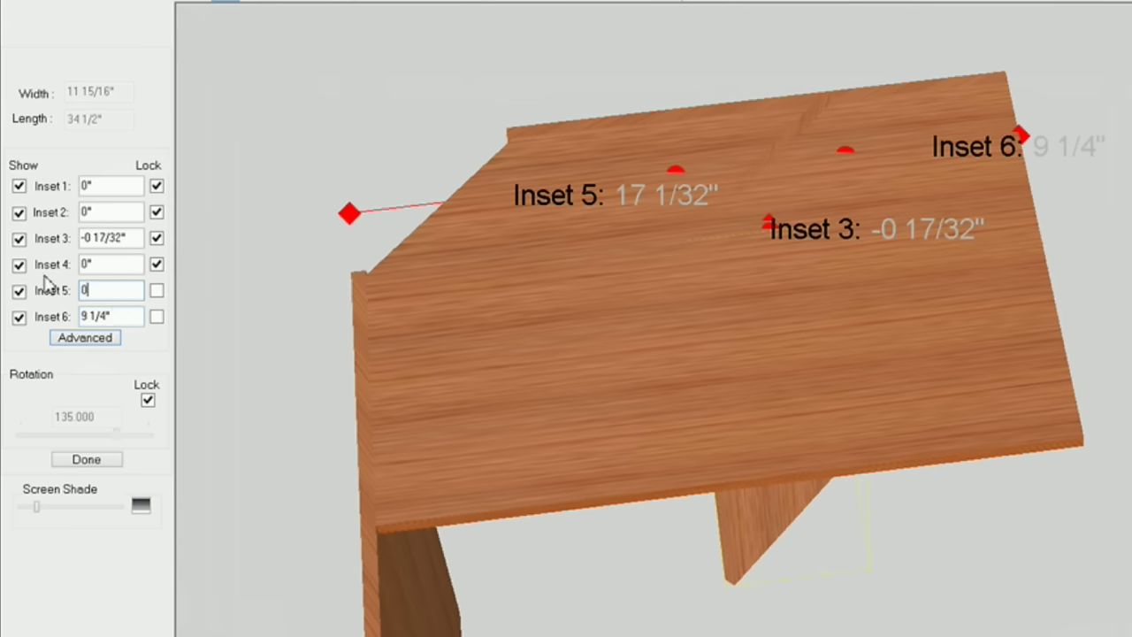
click(156, 292)
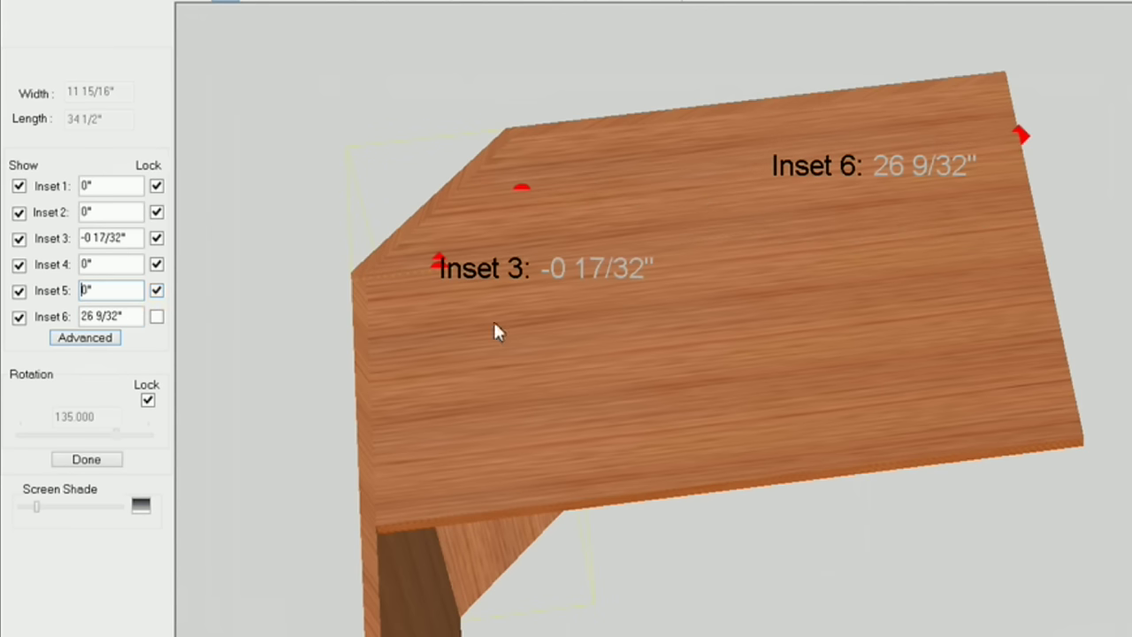
middle_drag(509, 342, 452, 442)
click(85, 459)
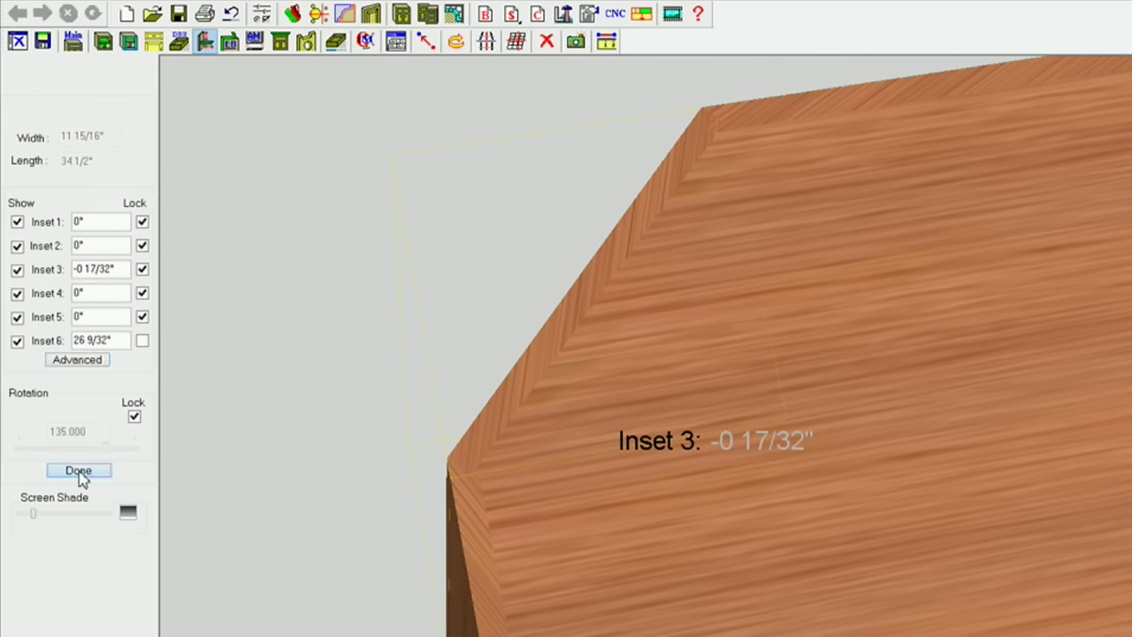
In the cabinet's construction settings, set the Left End's bottom inset to the formula ToeKickHeight
click(74, 42)
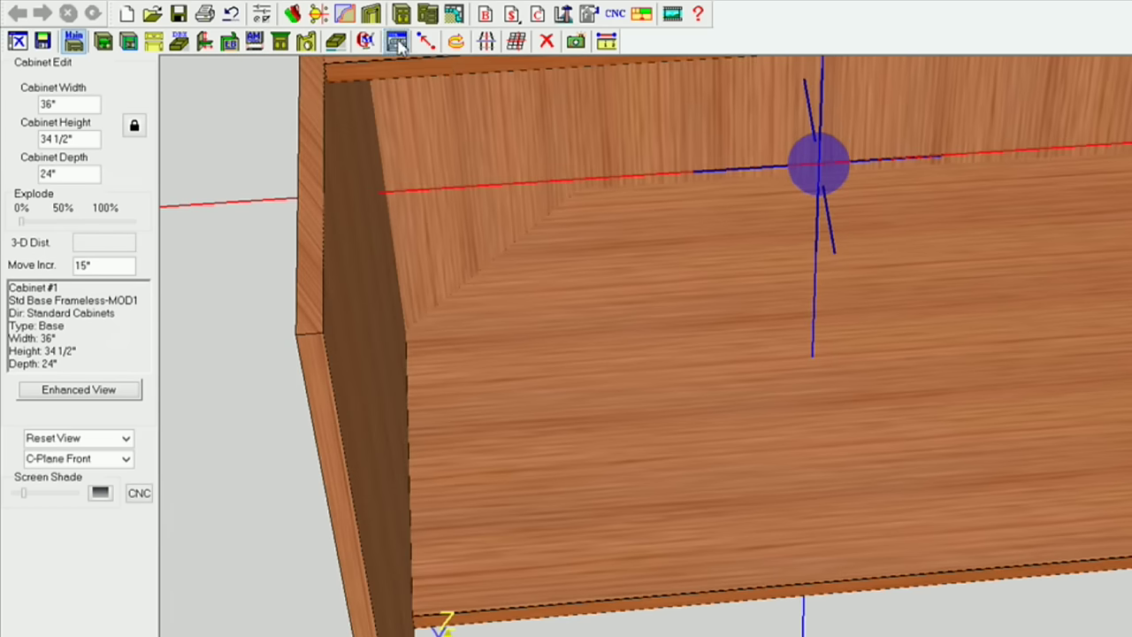
click(396, 41)
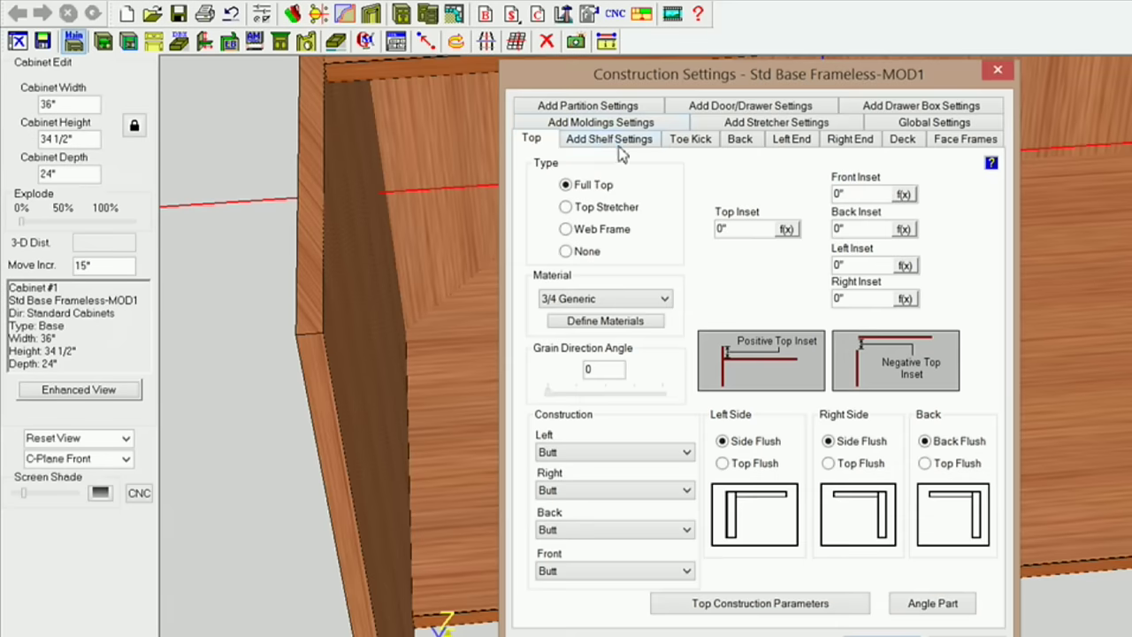
click(792, 144)
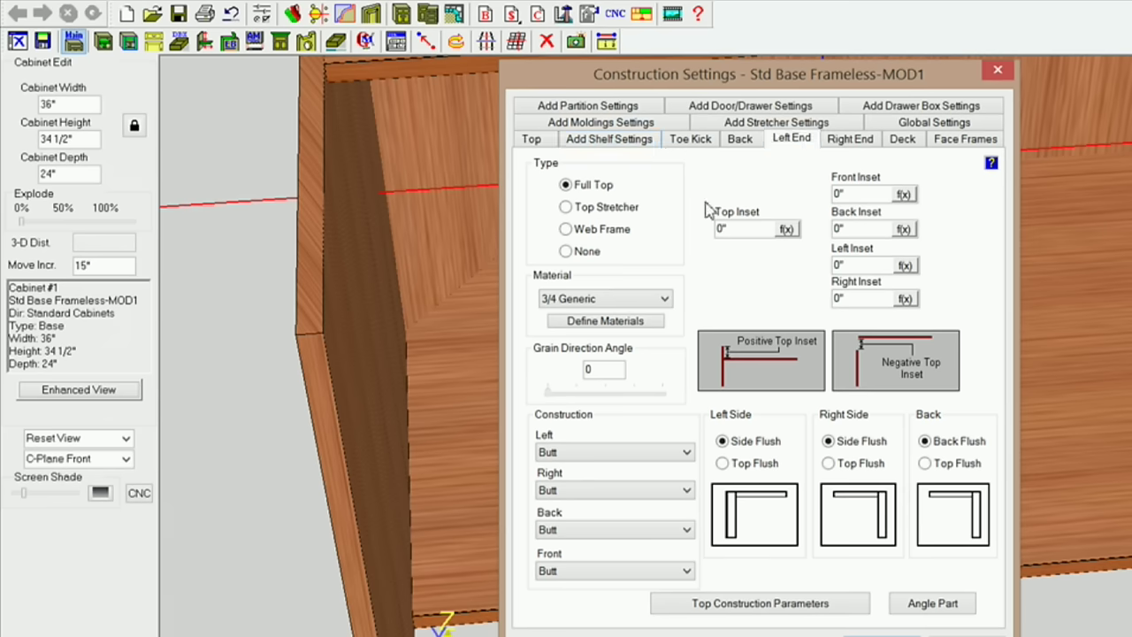
click(872, 376)
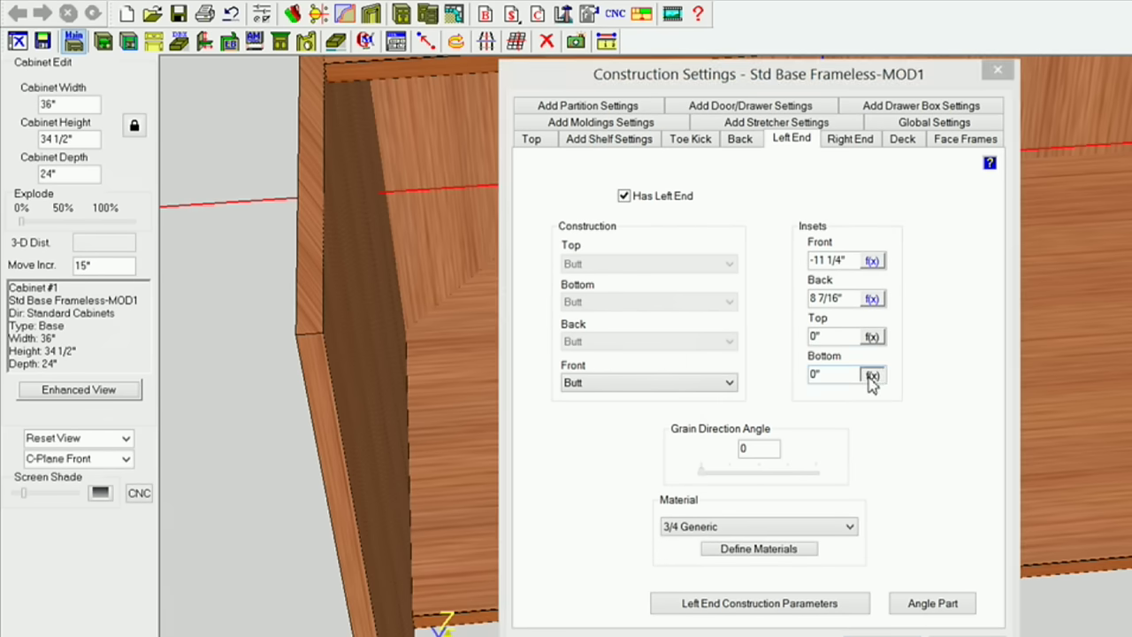
click(628, 508)
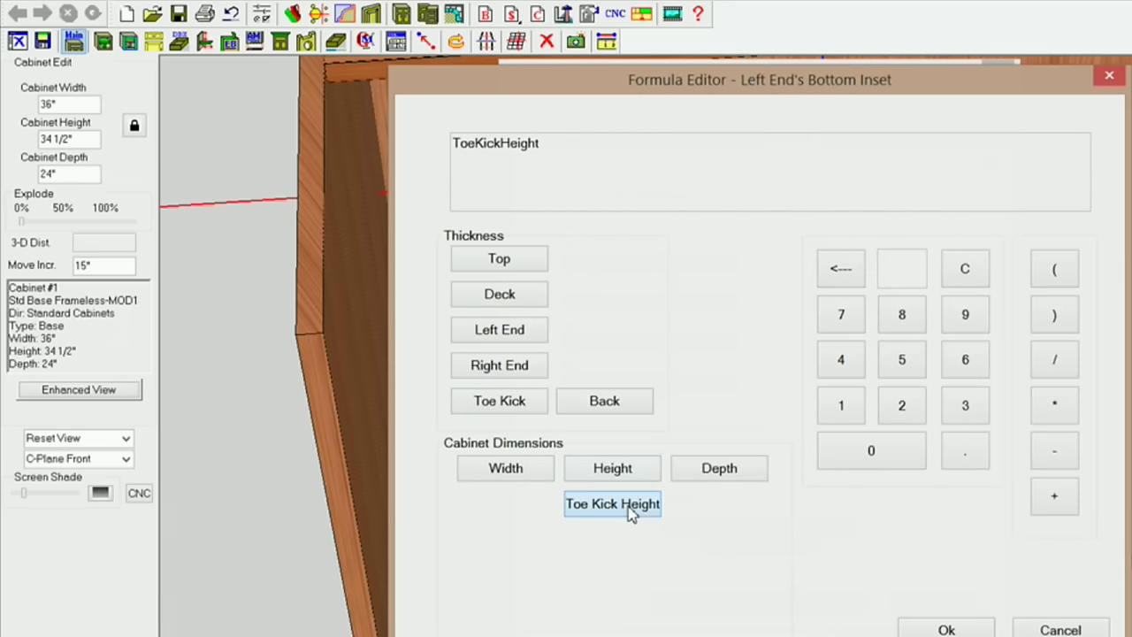
click(948, 630)
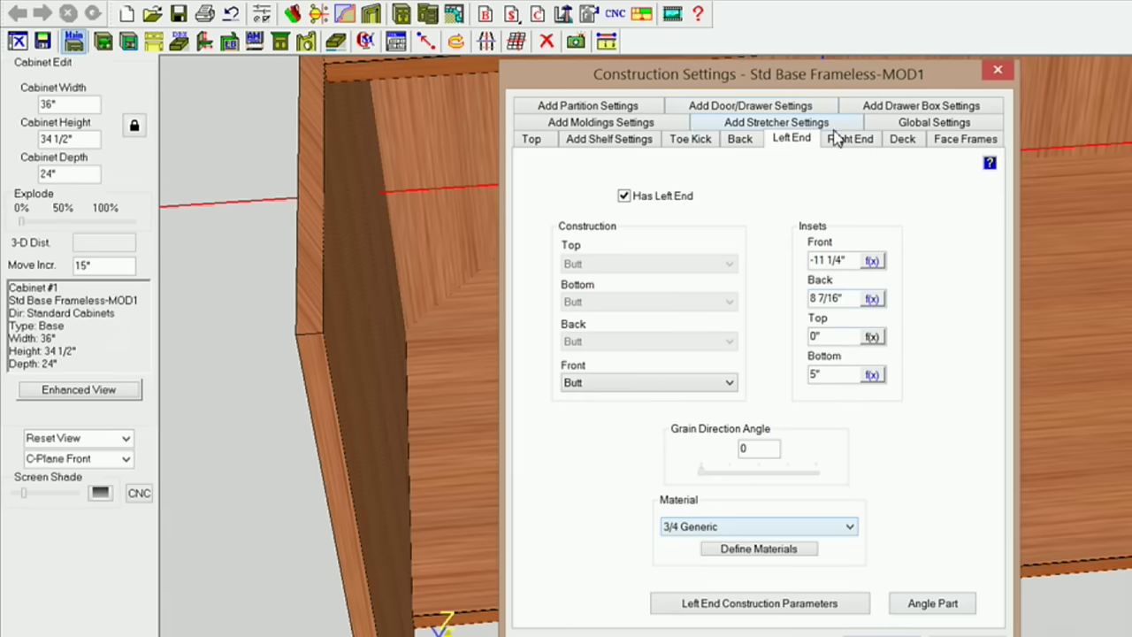
Set the Back's bottom inset to the Toe Kick Height formula and accept the construction settings
click(746, 142)
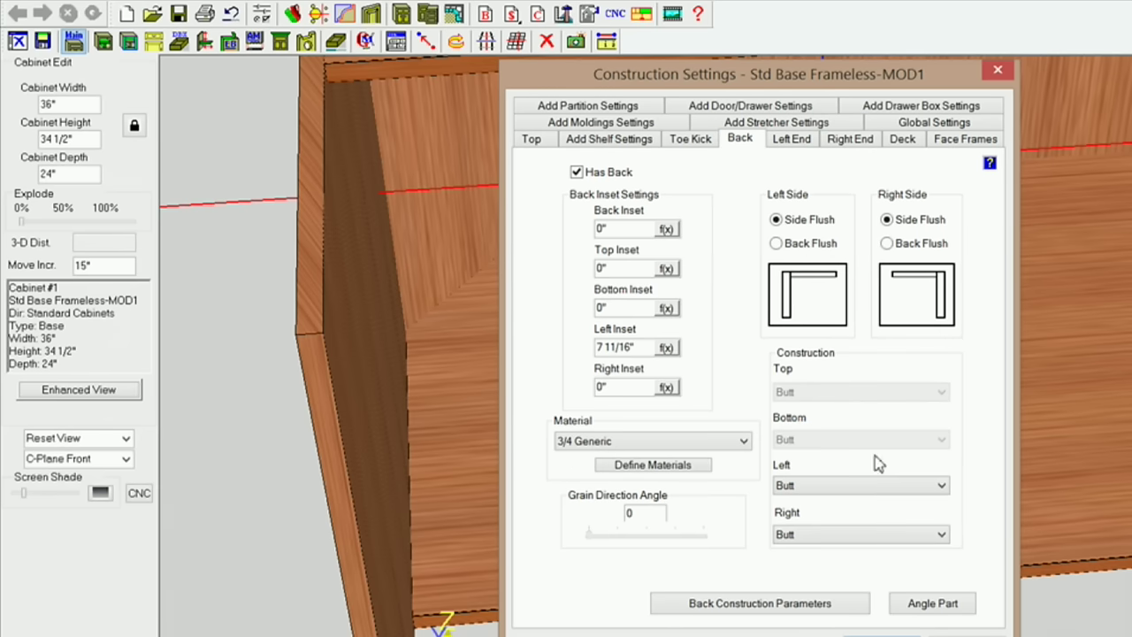
click(666, 308)
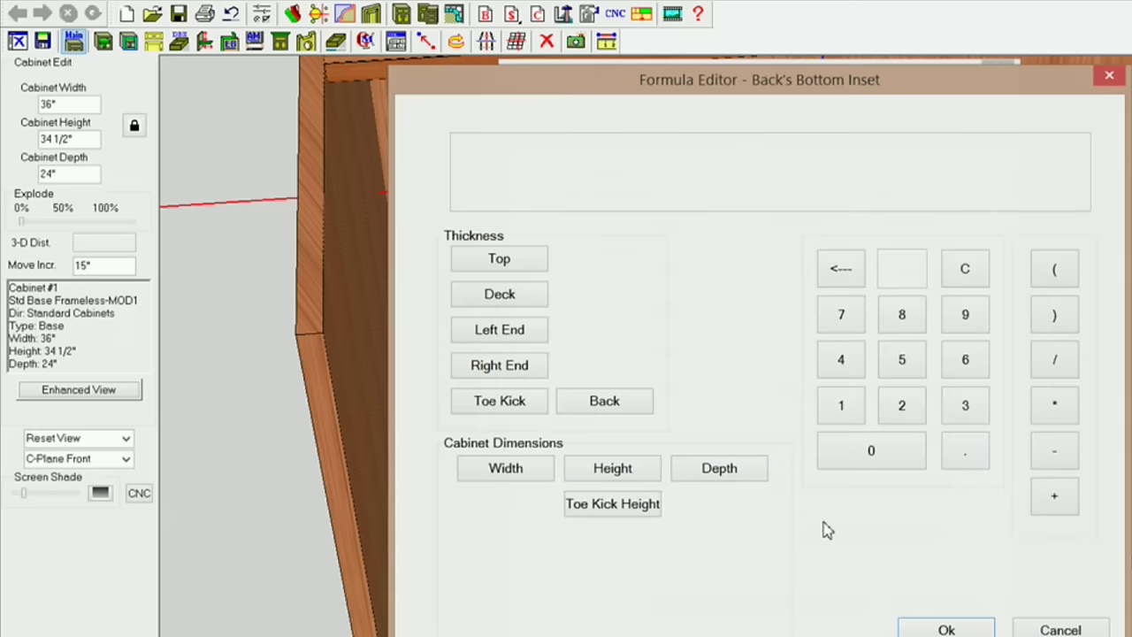
click(631, 501)
click(946, 629)
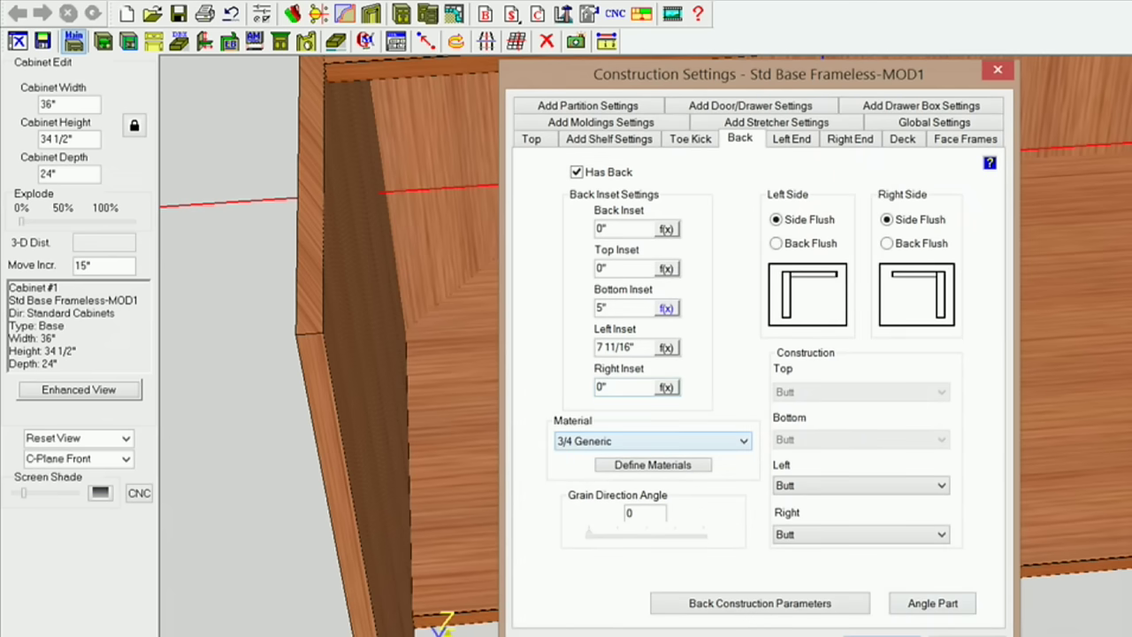
key(Return)
Make the red Left Right Stretcher below the cabinet a phantom part
mouse_move(513, 546)
mouse_down()
mouse_move(574, 262)
mouse_move(576, 183)
mouse_move(705, 203)
mouse_move(566, 325)
mouse_move(519, 336)
mouse_move(507, 369)
mouse_move(701, 389)
mouse_move(693, 397)
mouse_move(698, 232)
mouse_move(691, 319)
mouse_up()
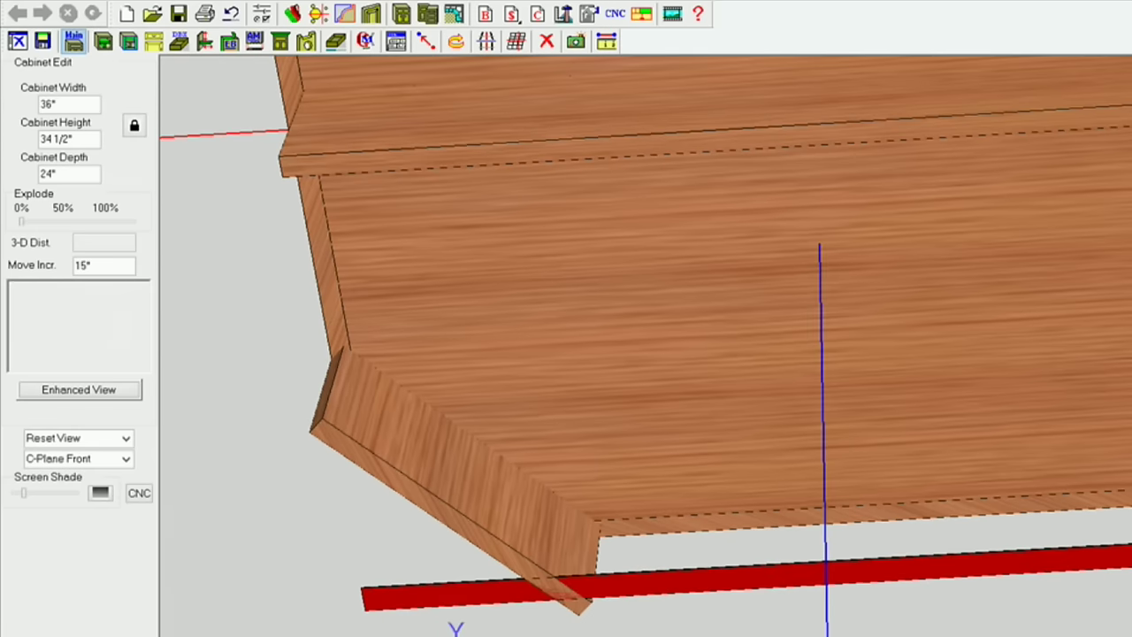
click(674, 590)
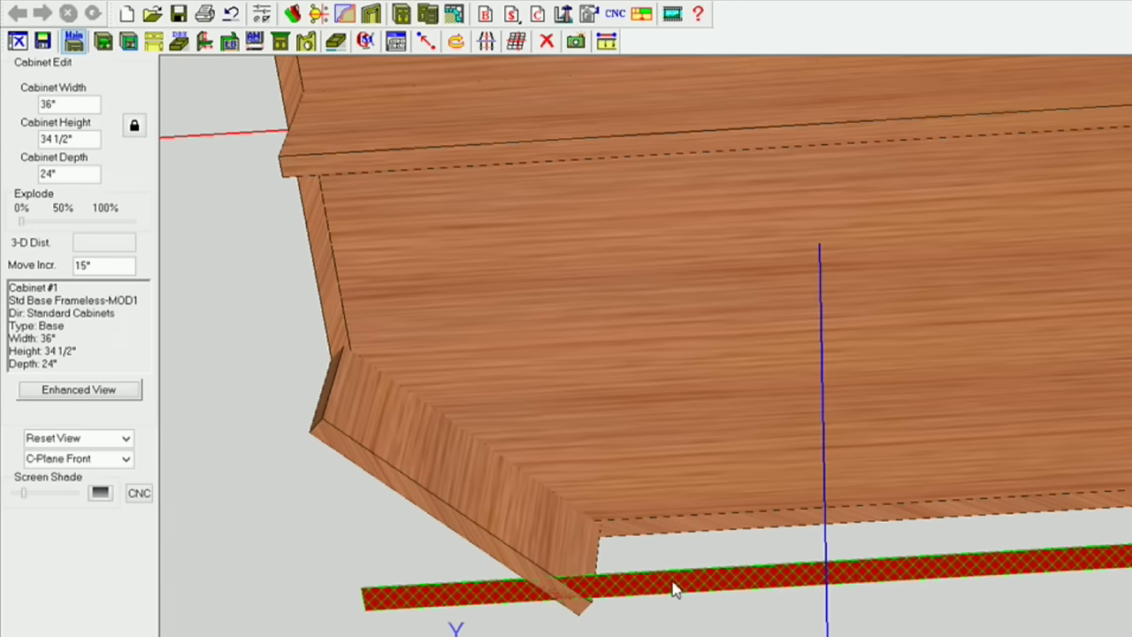
right_click(674, 590)
click(743, 633)
click(664, 208)
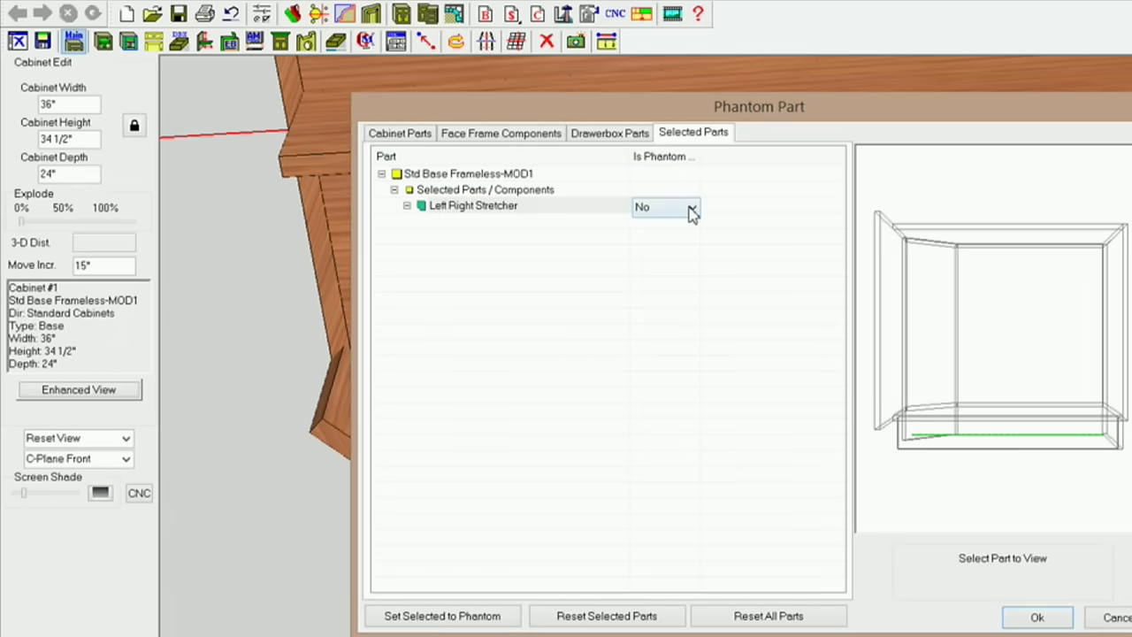
click(694, 209)
click(672, 241)
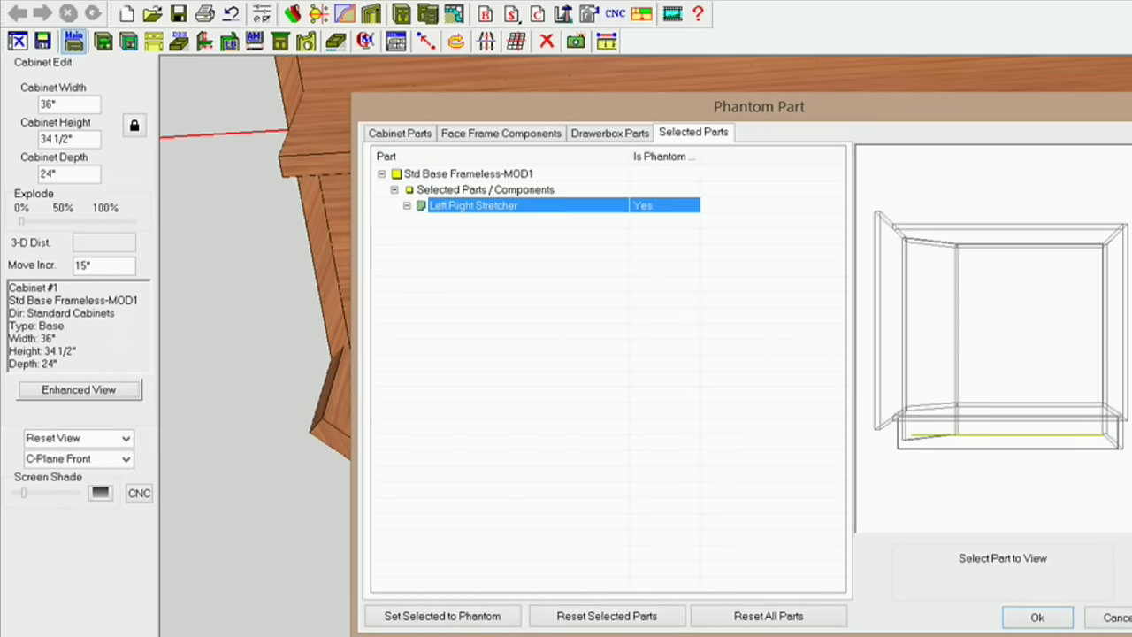
click(1040, 618)
mouse_move(619, 273)
middle_down()
mouse_move(631, 530)
mouse_move(644, 415)
mouse_move(640, 566)
mouse_move(614, 397)
mouse_move(662, 463)
mouse_move(651, 530)
middle_up()
middle_drag(814, 371, 723, 423)
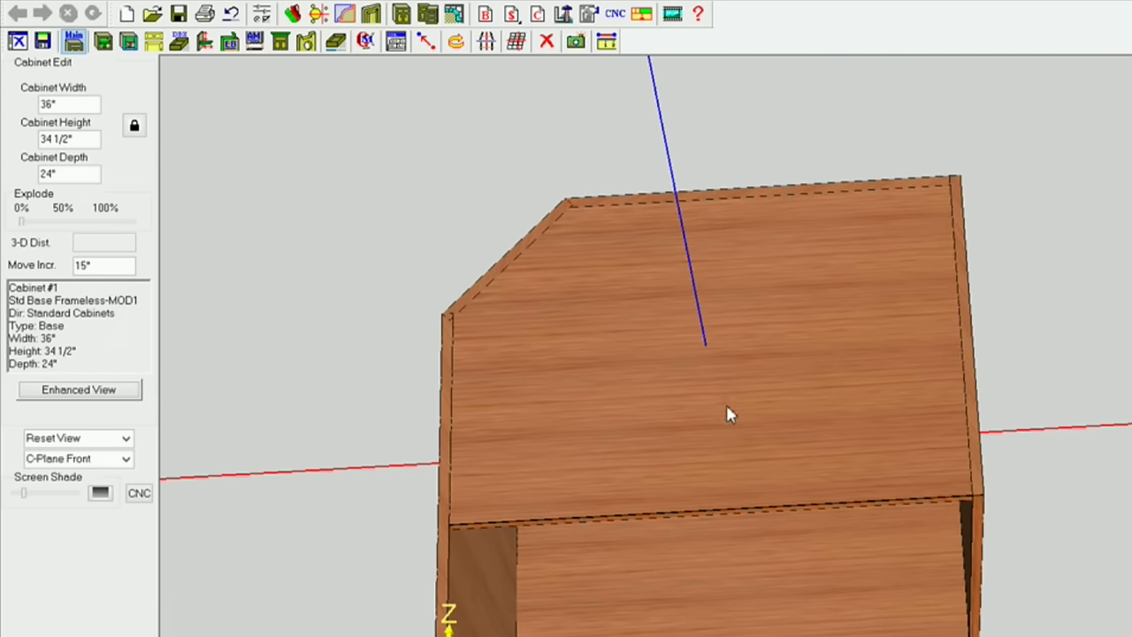
mouse_move(743, 361)
middle_down()
mouse_move(731, 405)
mouse_move(699, 409)
mouse_move(746, 399)
mouse_move(785, 316)
mouse_move(766, 291)
mouse_move(645, 271)
mouse_move(625, 253)
mouse_move(769, 206)
mouse_move(766, 271)
mouse_move(601, 192)
middle_up()
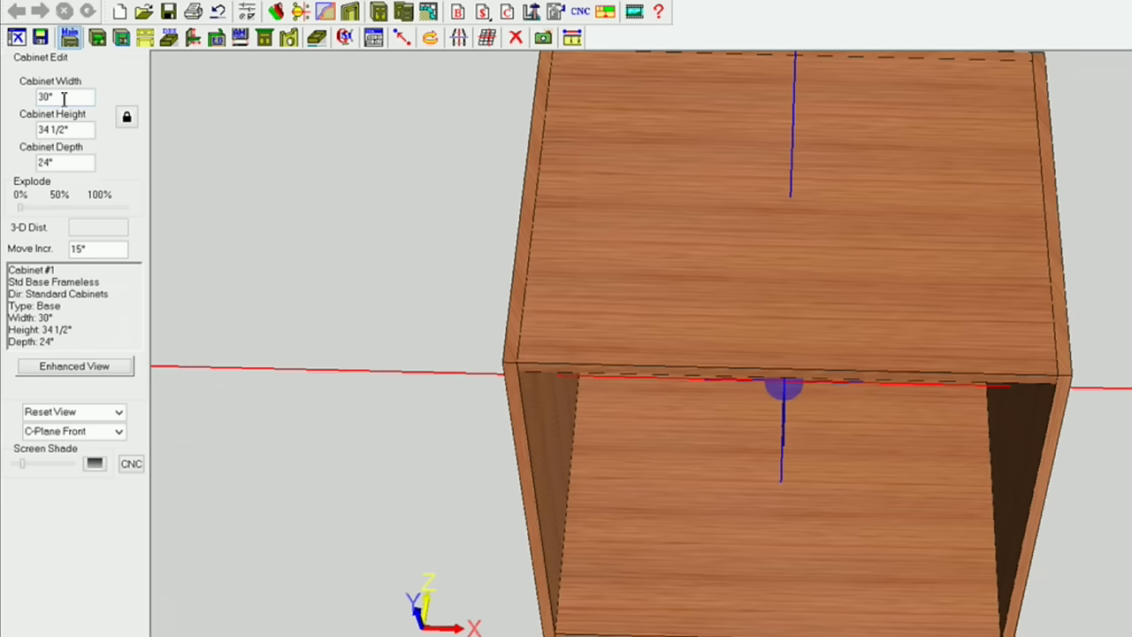
Set the width of the new Std Base Frameless cabinet to 12"
double_click(55, 97)
text(12)
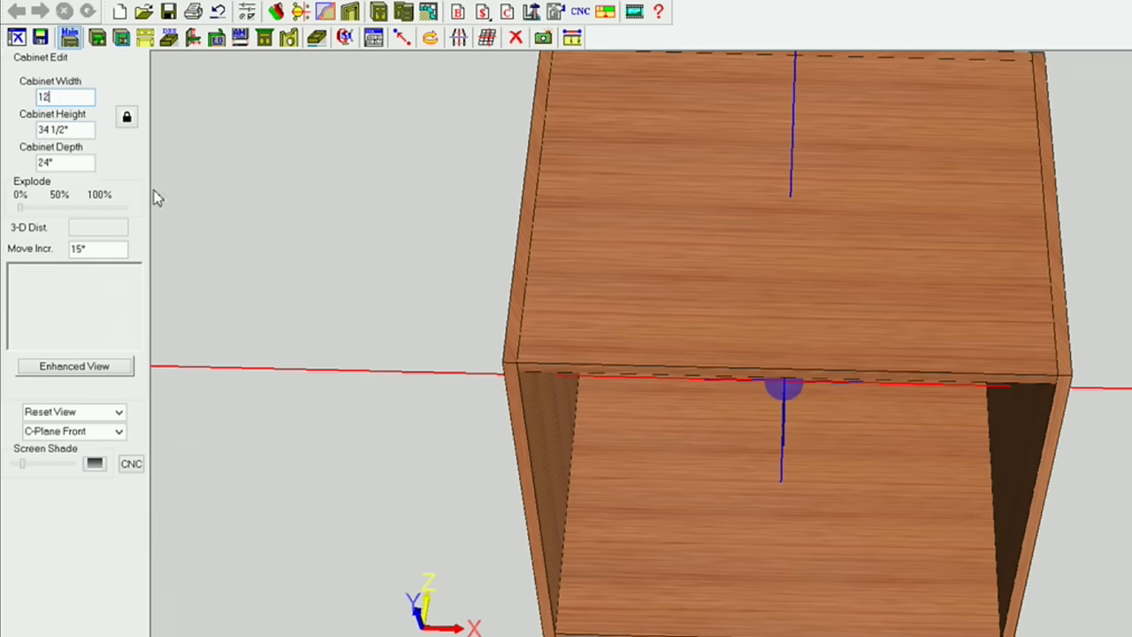
key(Return)
Make the Back of the 12" cabinet a phantom part
drag(787, 265, 696, 378)
drag(601, 293, 684, 500)
mouse_move(536, 150)
mouse_down()
mouse_move(528, 218)
mouse_move(543, 145)
mouse_up()
right_click(533, 145)
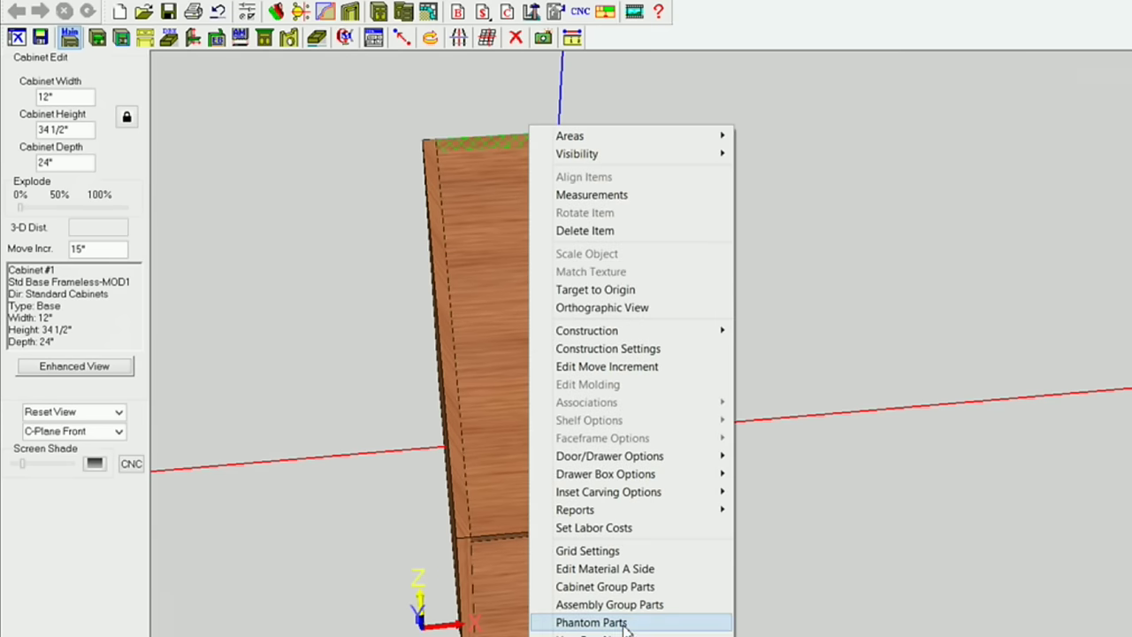
click(590, 622)
click(610, 193)
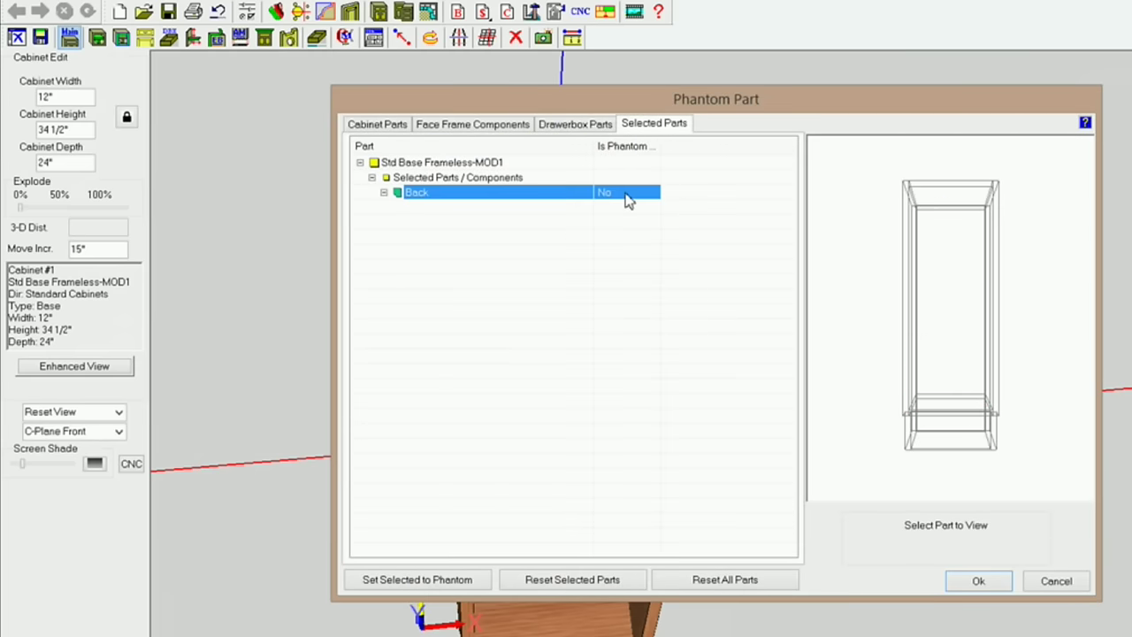
click(653, 193)
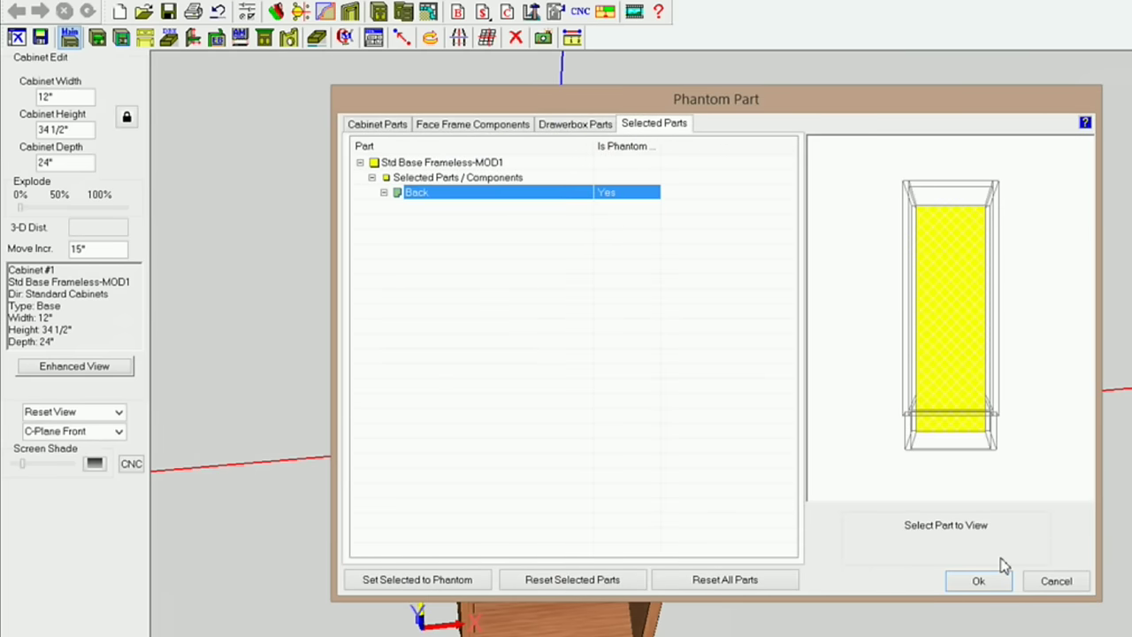
click(978, 581)
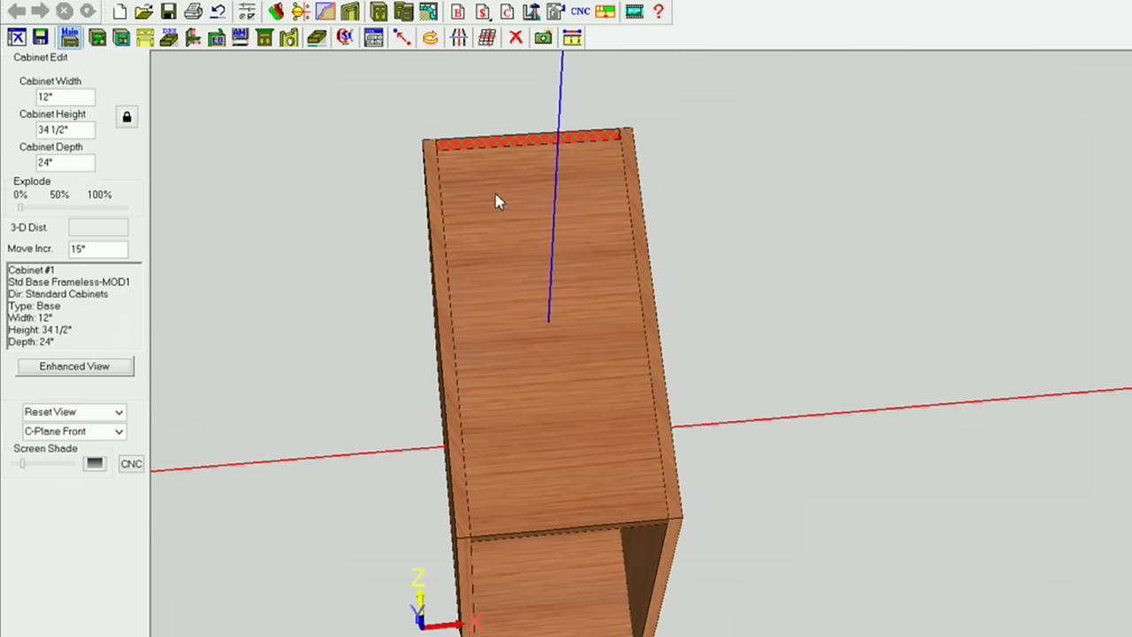
Set the 12" cabinet's Right End material to Dummy Material Do not Cut and accept the construction settings
middle_drag(522, 301, 492, 339)
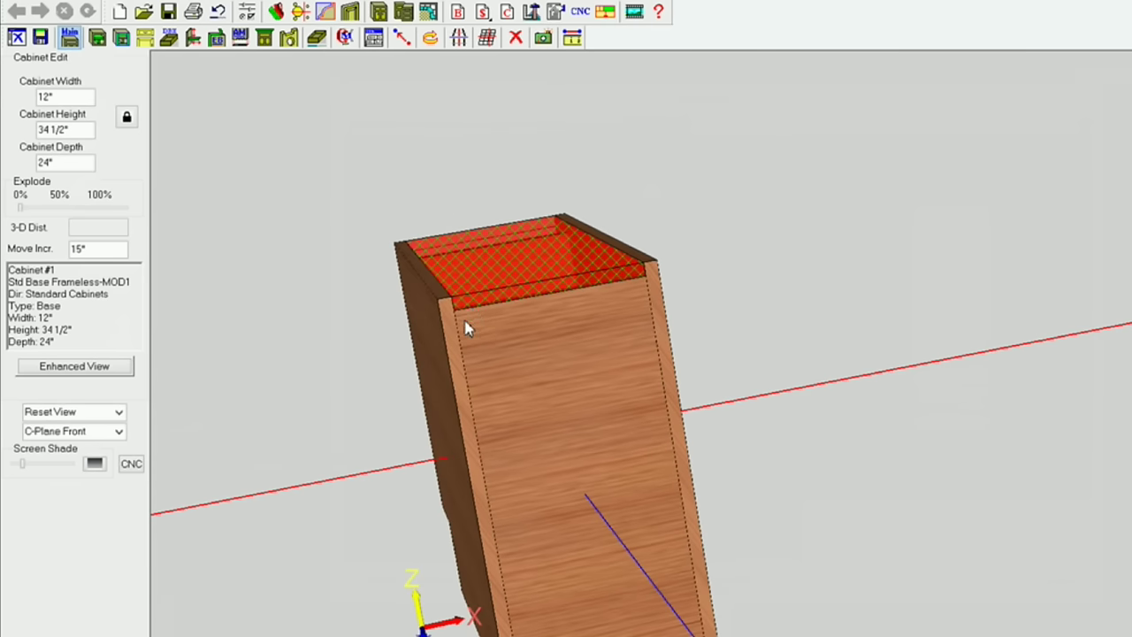
middle_drag(569, 453, 571, 398)
mouse_move(563, 450)
middle_down()
mouse_move(554, 397)
mouse_move(528, 386)
mouse_move(457, 395)
mouse_move(522, 271)
mouse_move(519, 351)
mouse_move(470, 344)
mouse_move(504, 331)
mouse_move(507, 272)
mouse_move(460, 256)
mouse_move(501, 253)
mouse_move(480, 210)
mouse_move(460, 259)
mouse_move(480, 300)
middle_up()
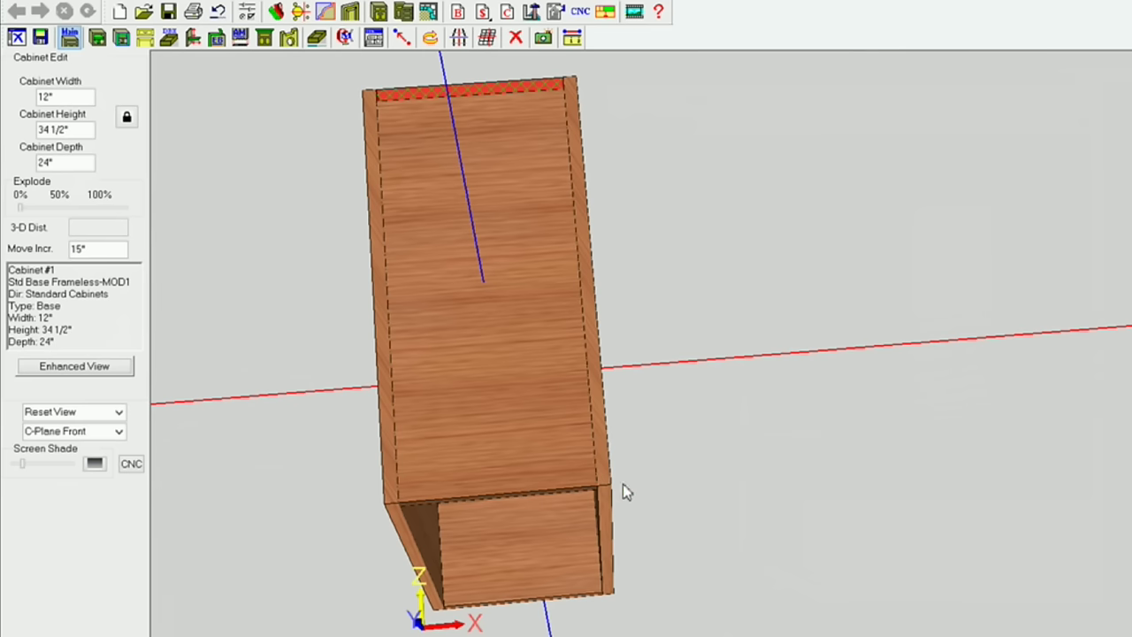
middle_drag(525, 413, 536, 392)
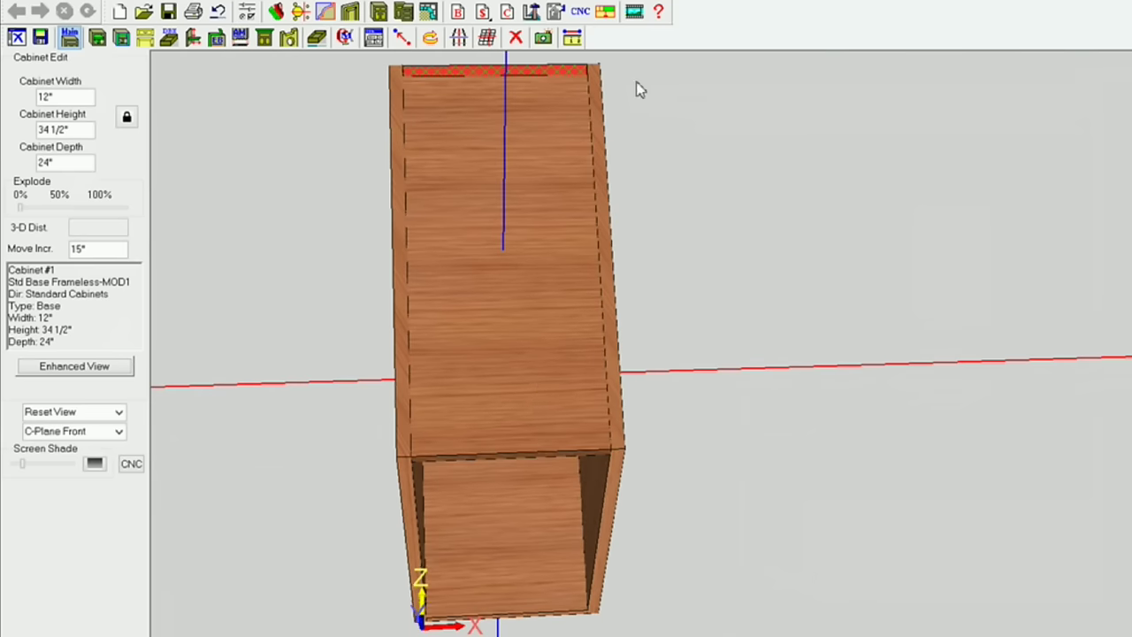
click(372, 39)
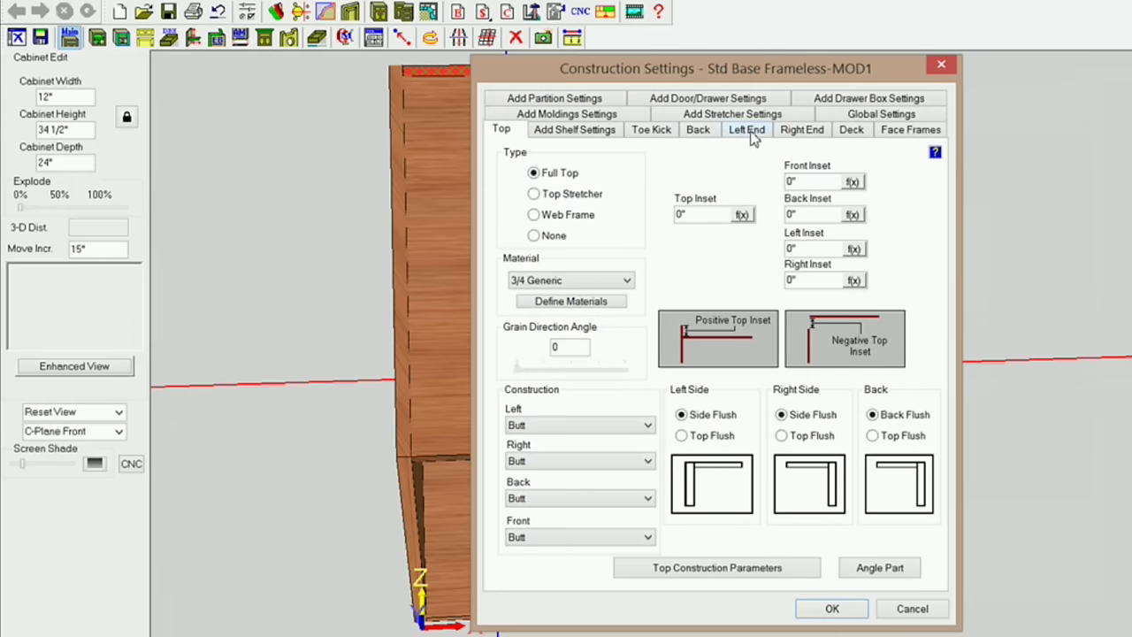
click(804, 130)
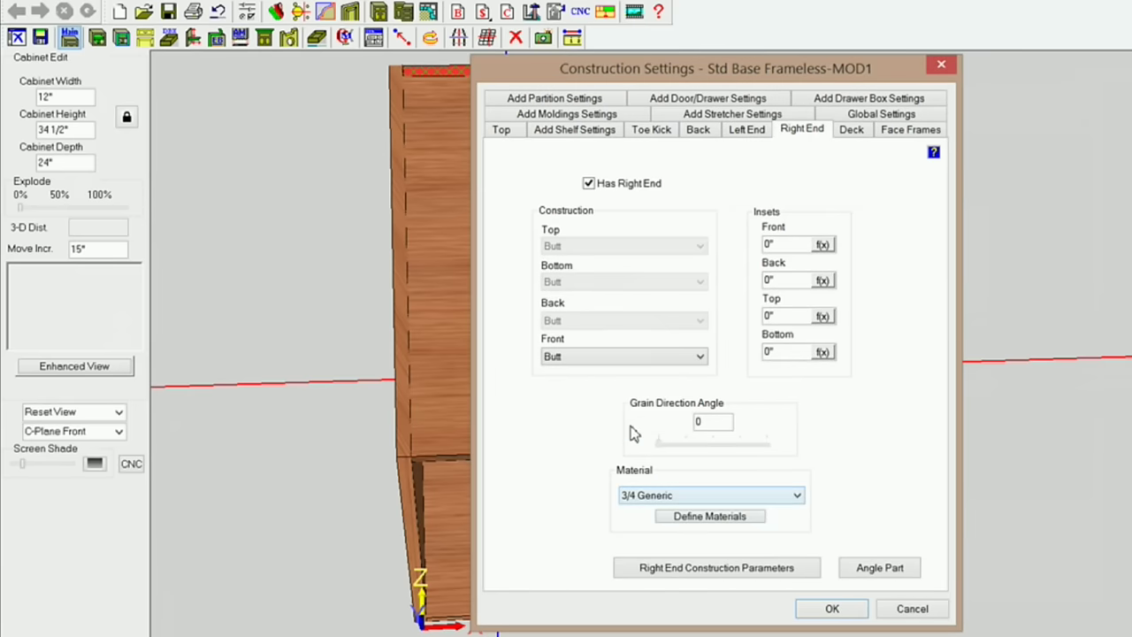
click(797, 497)
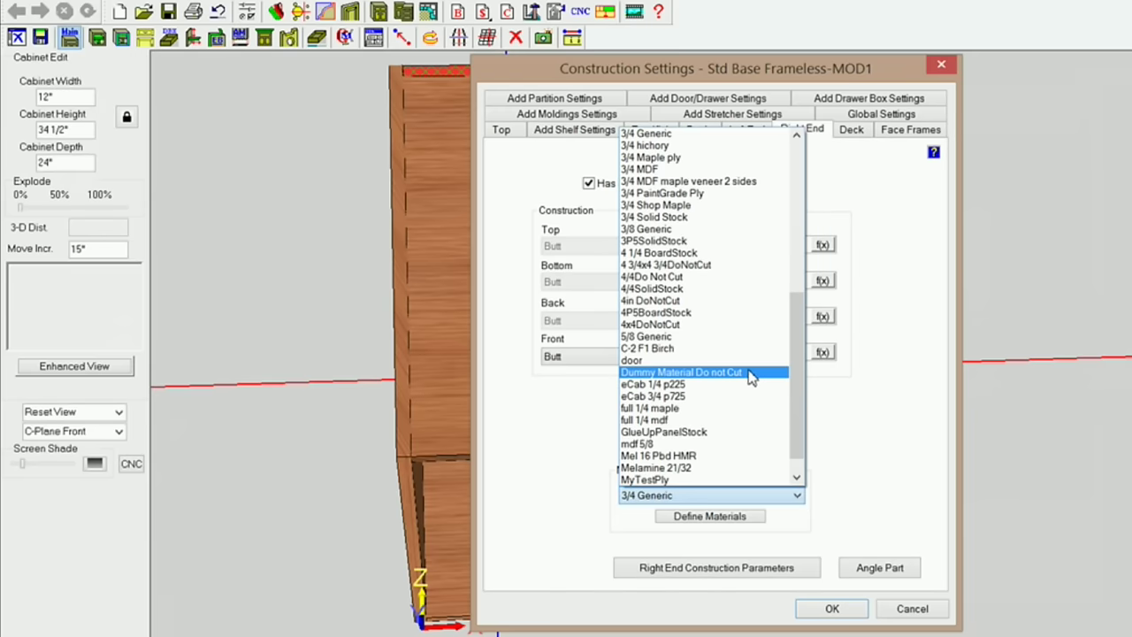
click(743, 373)
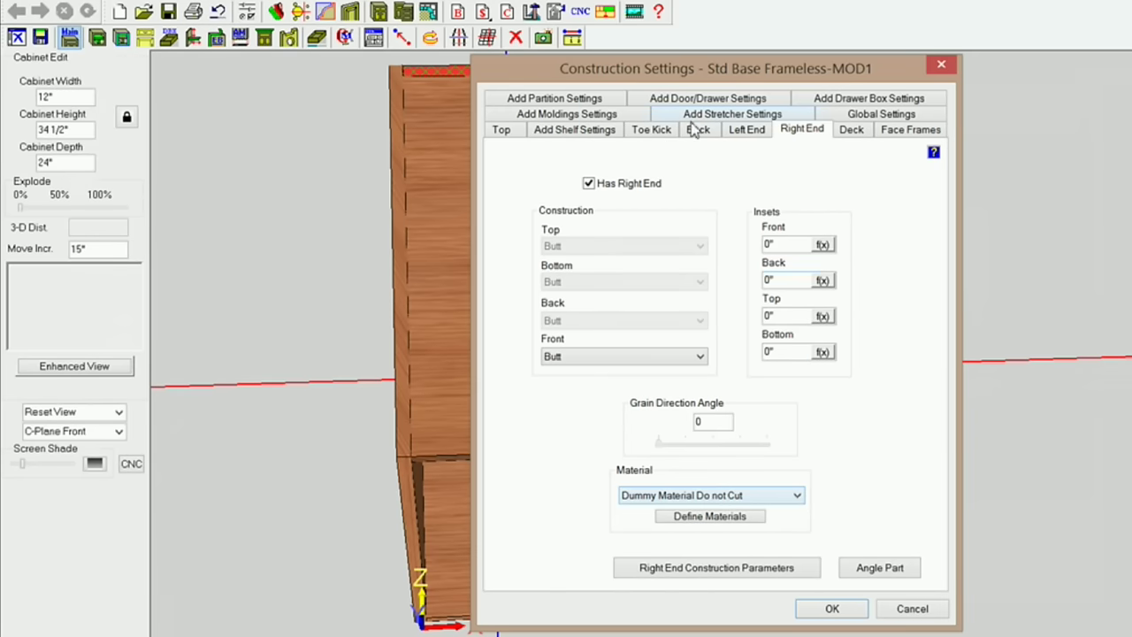
key(Return)
Set the Right End's top inset to the Top thickness formula in the construction settings
scroll(582, 446, up, 2)
mouse_move(575, 374)
middle_down()
mouse_move(486, 321)
mouse_move(480, 190)
mouse_move(566, 503)
mouse_move(547, 422)
mouse_move(486, 309)
mouse_move(521, 376)
mouse_move(568, 327)
mouse_move(470, 357)
mouse_move(533, 475)
mouse_move(581, 607)
mouse_move(617, 596)
mouse_move(528, 599)
mouse_move(518, 631)
mouse_move(505, 584)
mouse_move(554, 373)
mouse_move(560, 425)
mouse_move(534, 493)
mouse_move(549, 466)
mouse_move(539, 374)
middle_up()
click(538, 374)
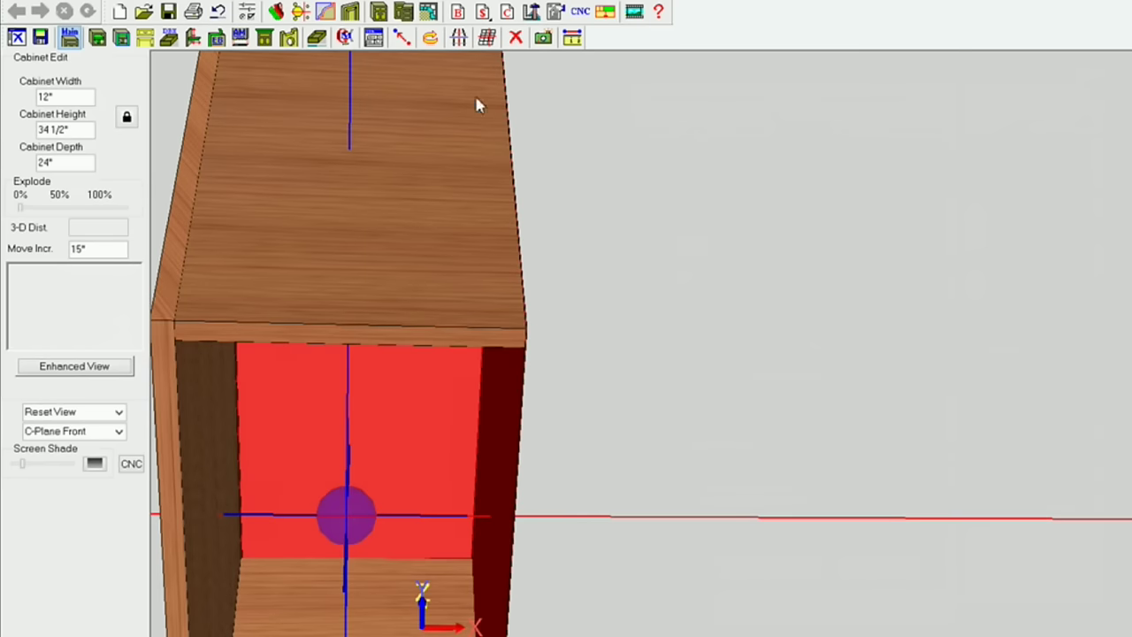
middle_drag(610, 344, 433, 93)
click(434, 93)
click(373, 37)
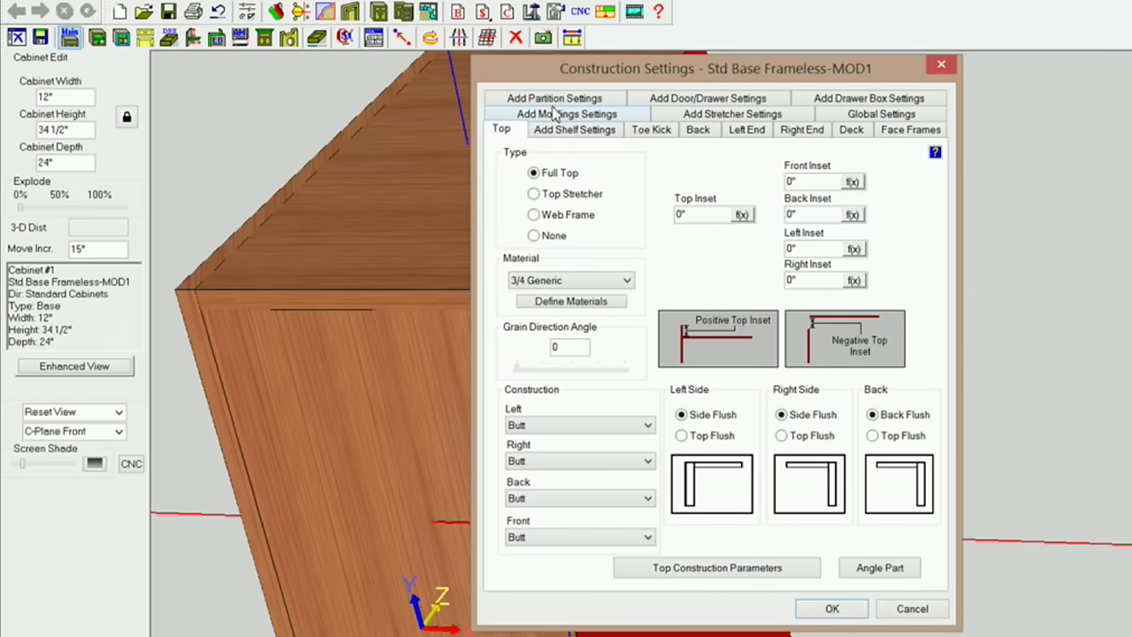
click(803, 131)
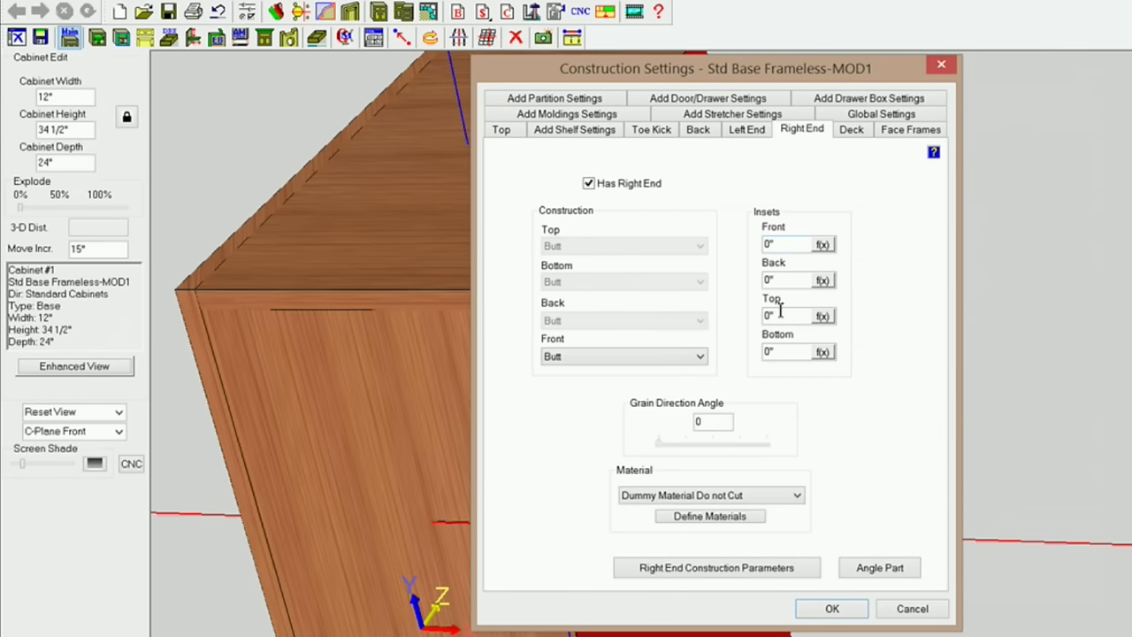
click(823, 316)
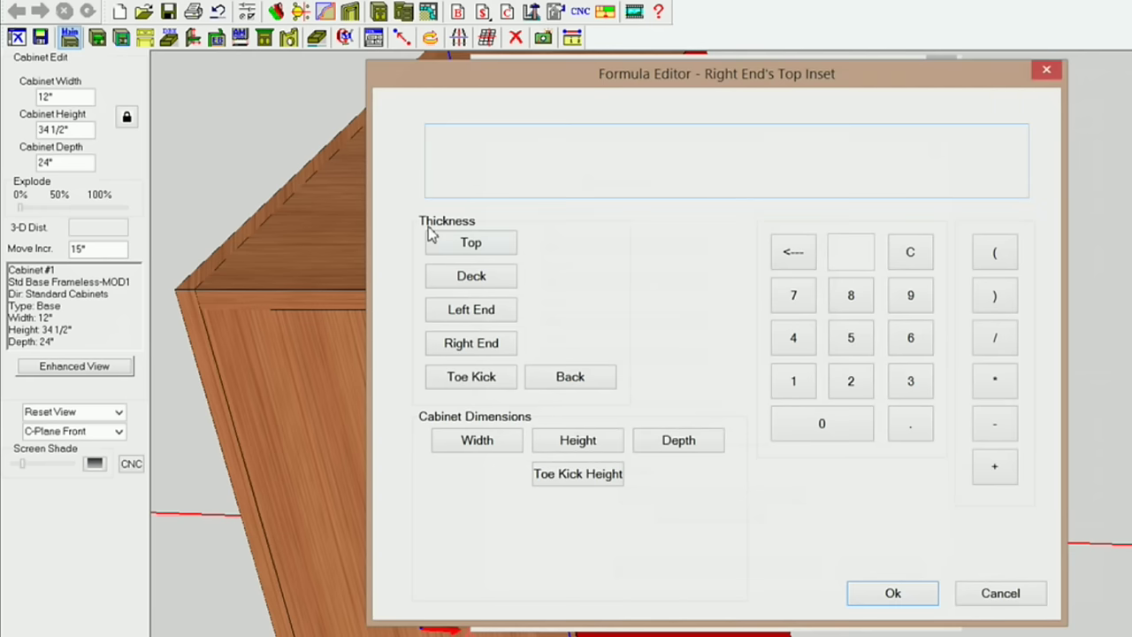
click(469, 246)
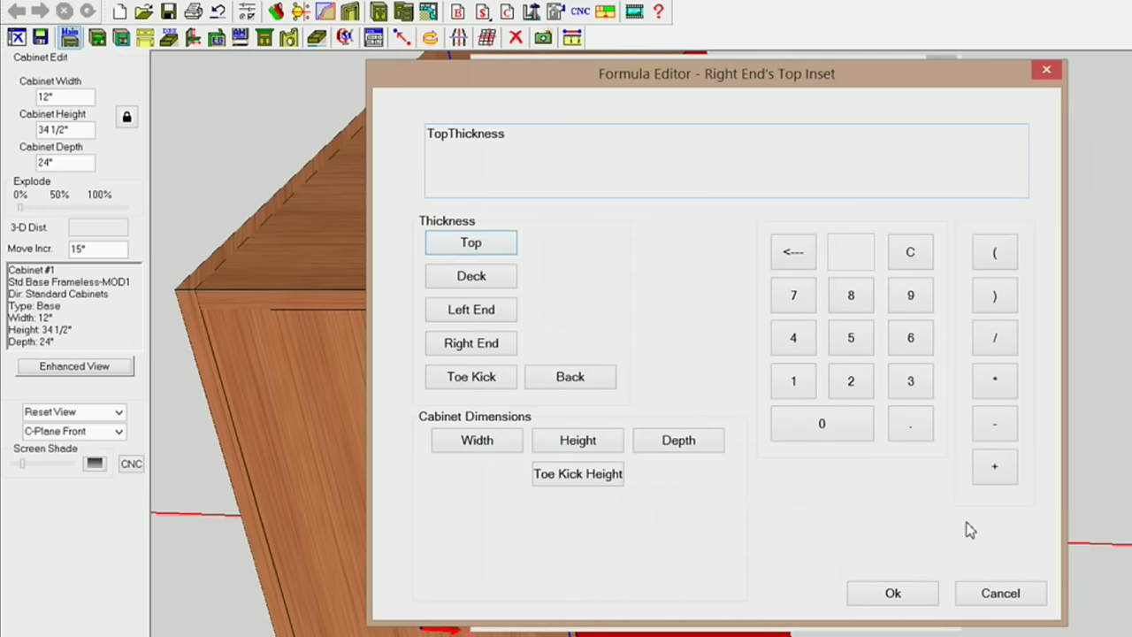
click(891, 594)
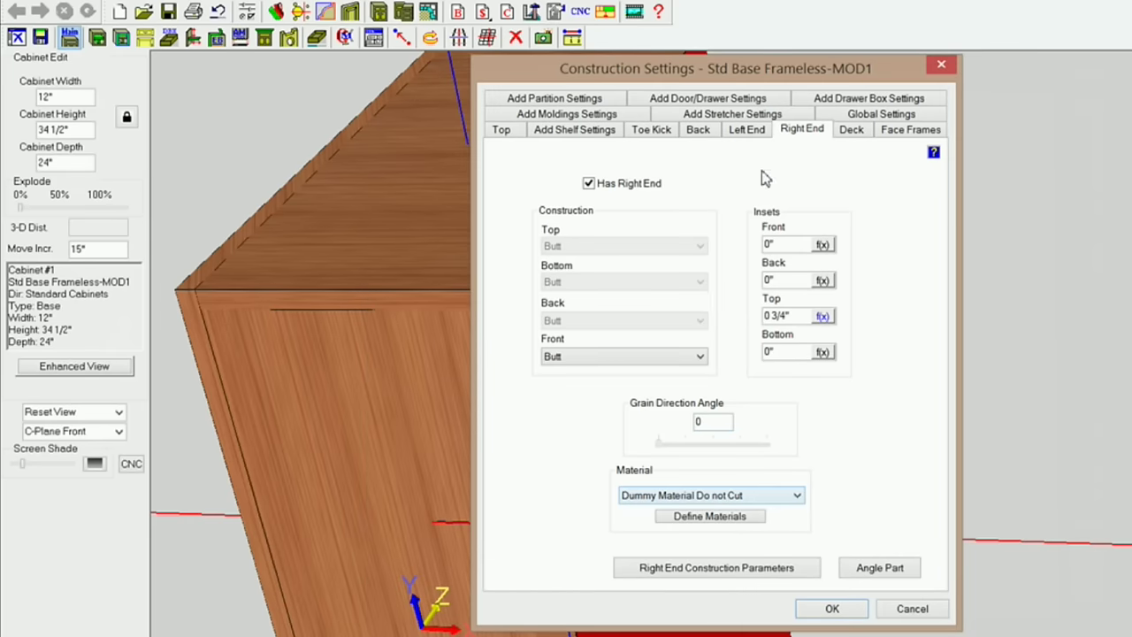
Set the Right End's bottom inset to the formula ToeKickHeight+DeckThickness and accept the construction settings
click(822, 352)
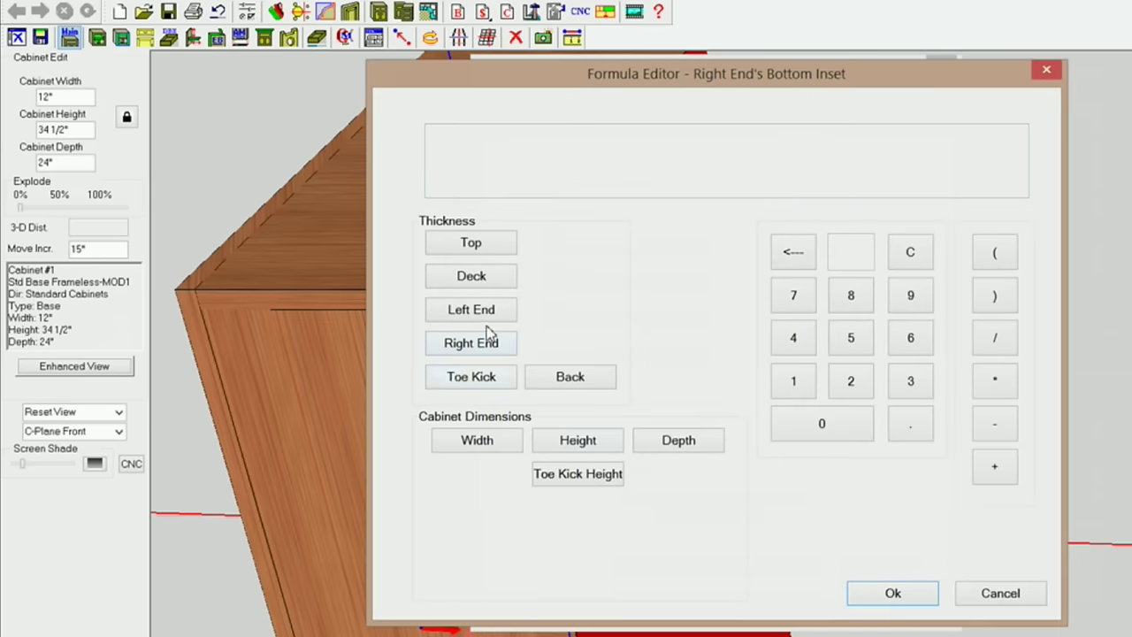
click(591, 478)
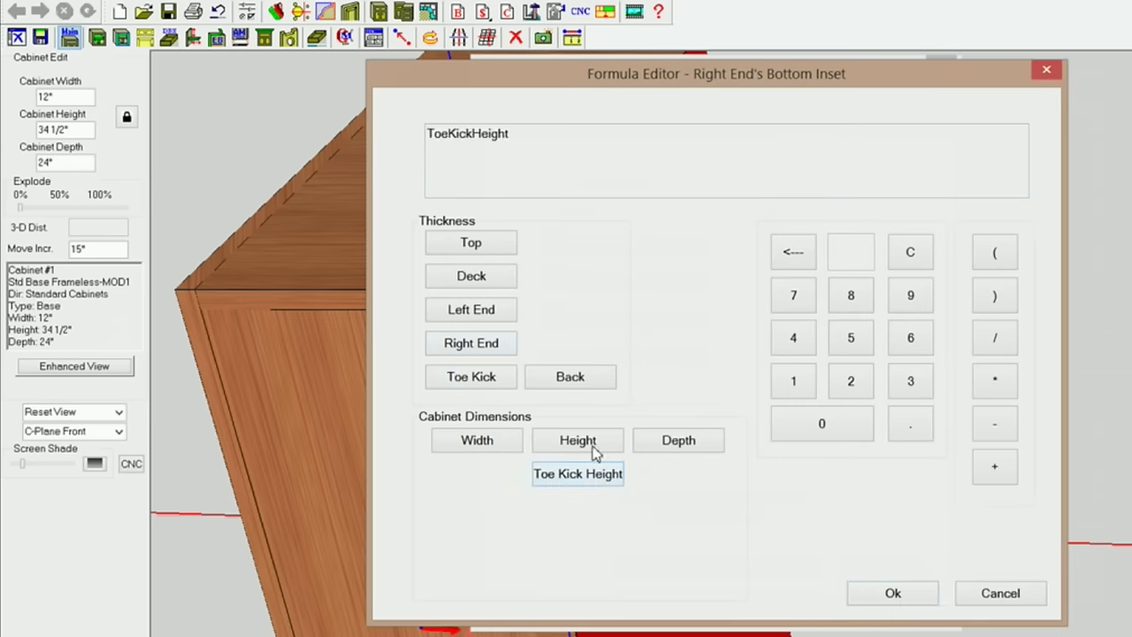
click(995, 470)
click(471, 276)
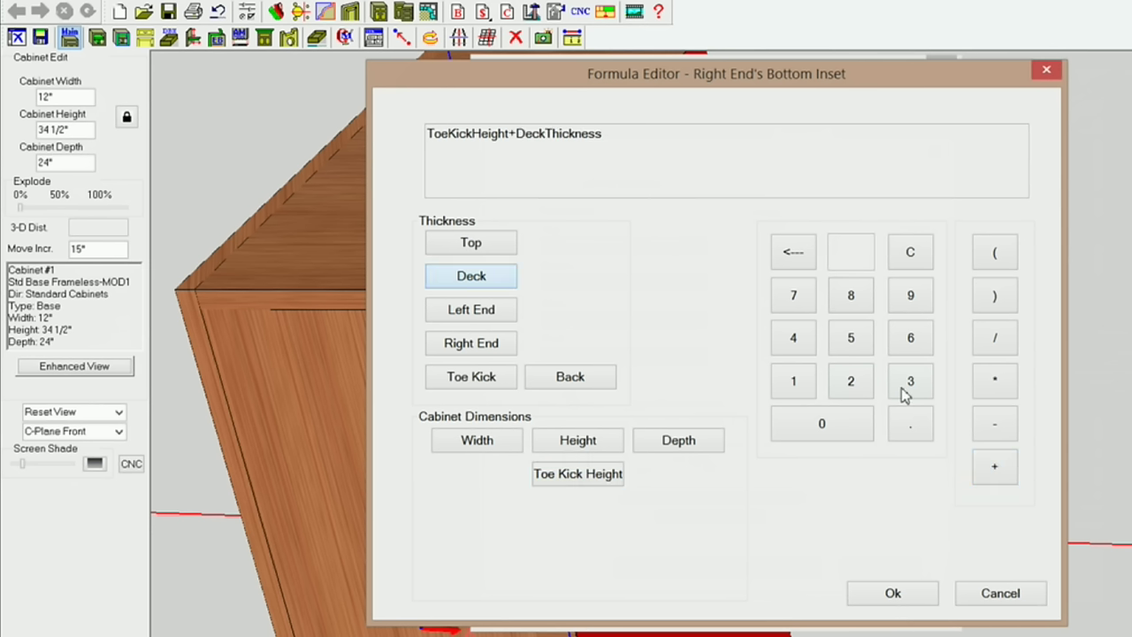
click(892, 593)
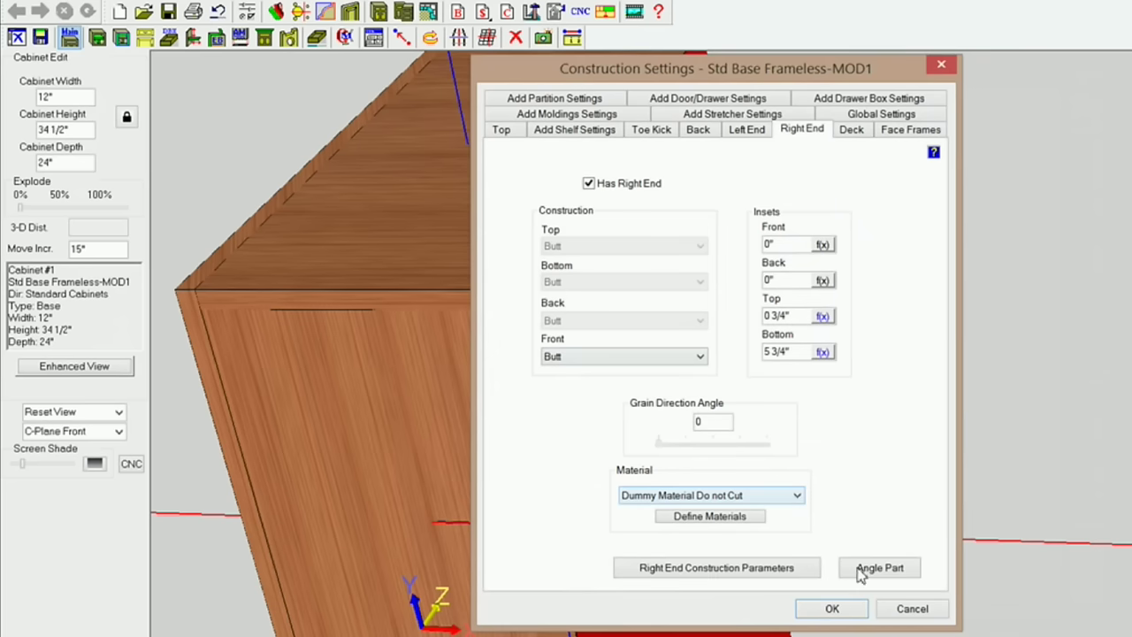
click(829, 607)
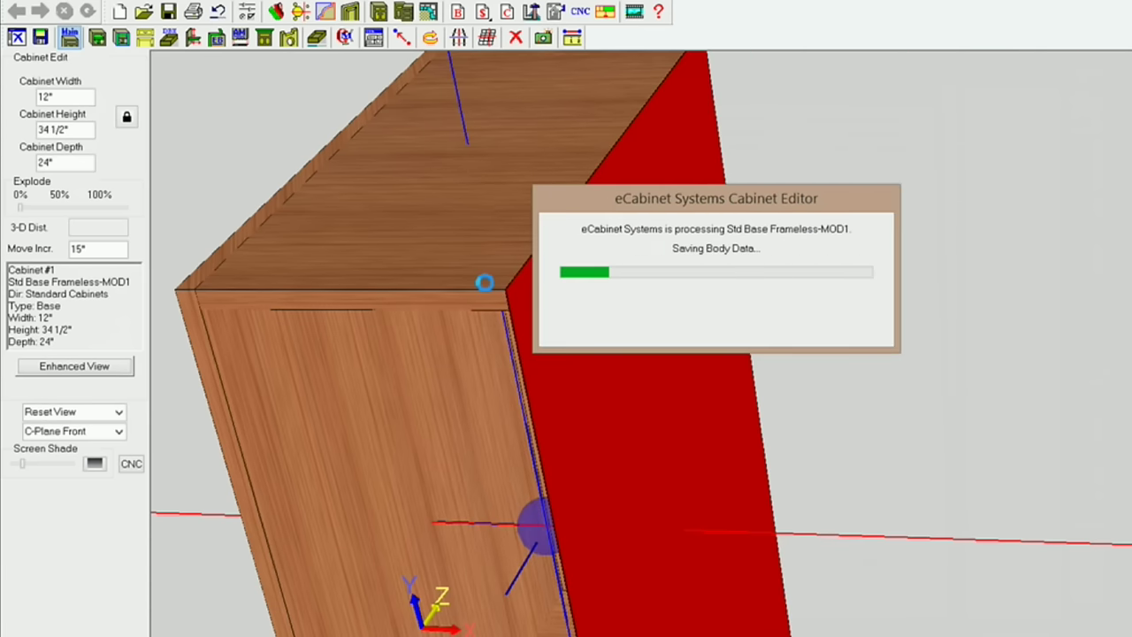
Set the Deck's right inset to the formula -RightEndThickness+RightEndThickness
middle_drag(525, 354, 668, 543)
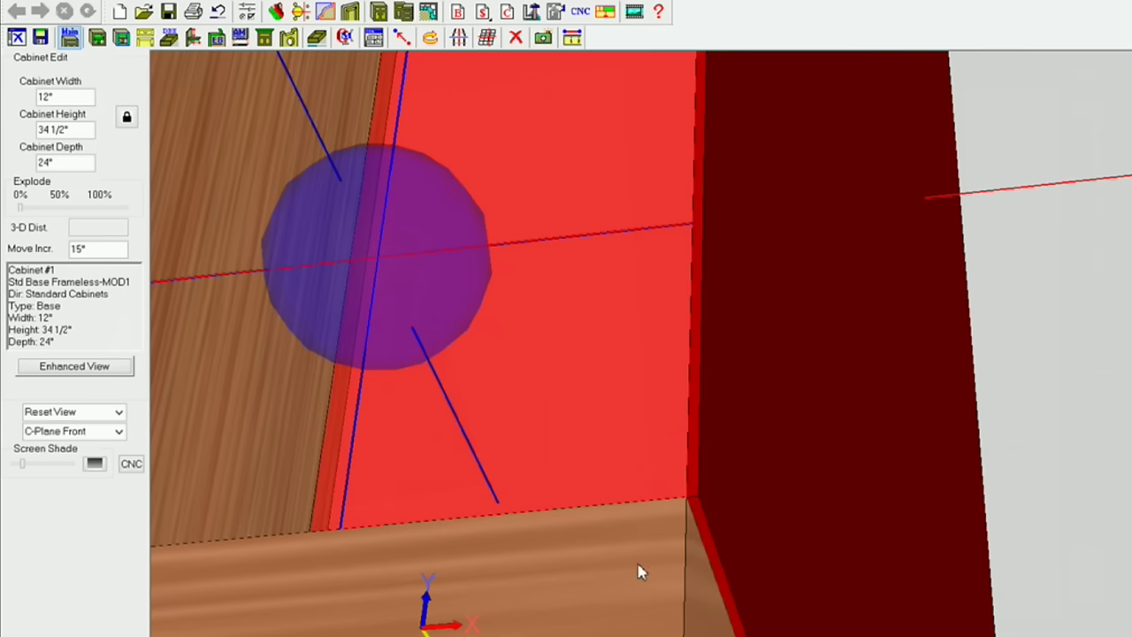
key(Up)
key(Up)
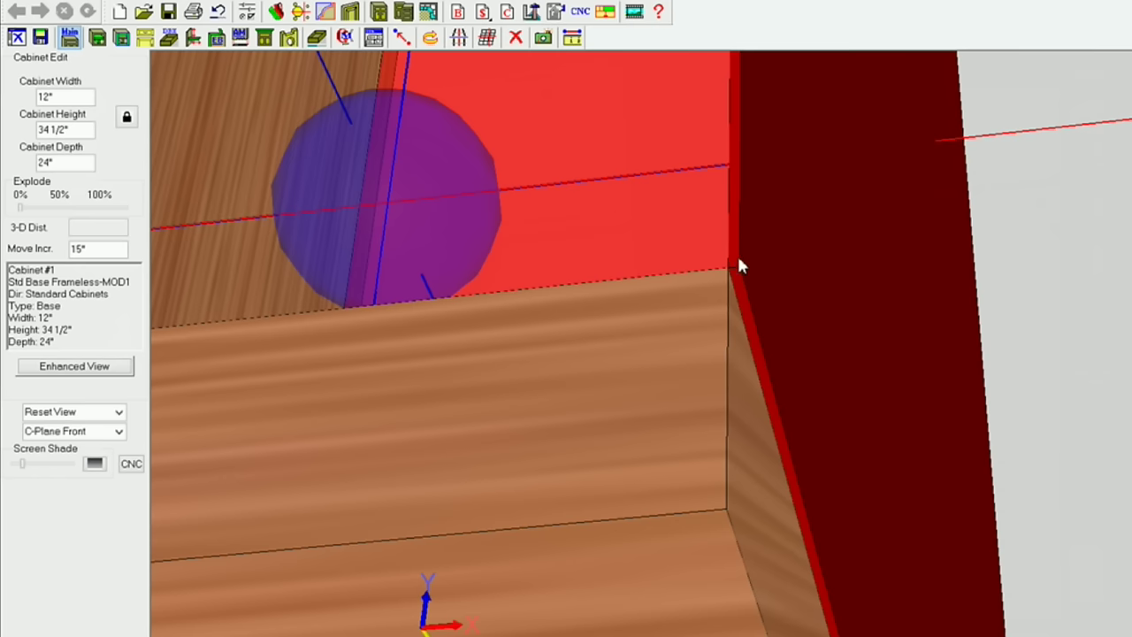
scroll(741, 234, down, 3)
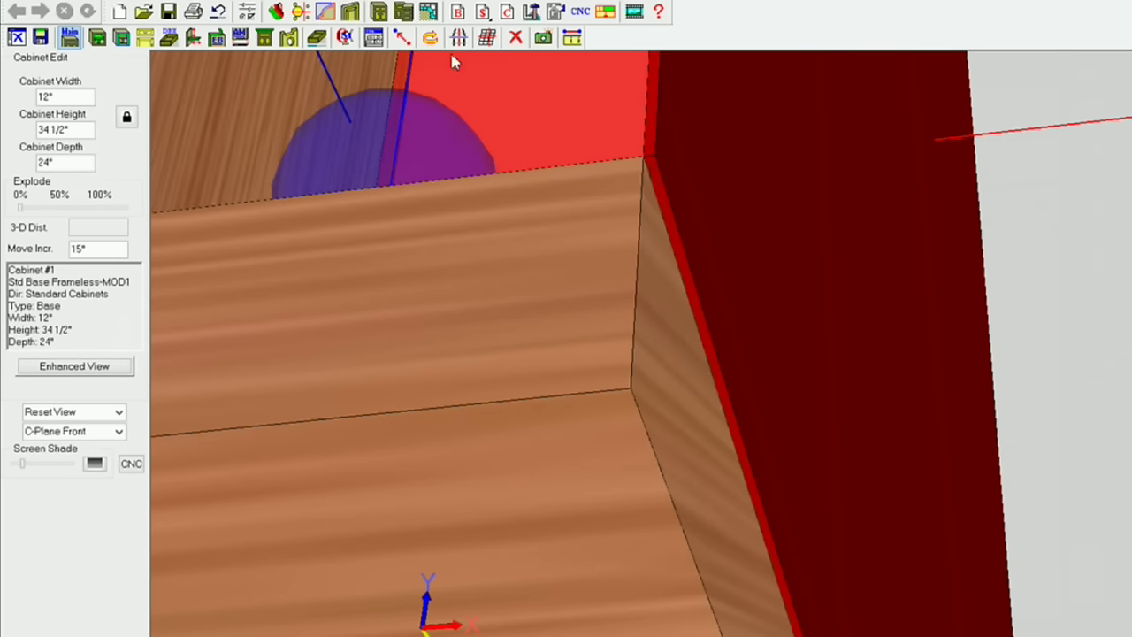
click(374, 37)
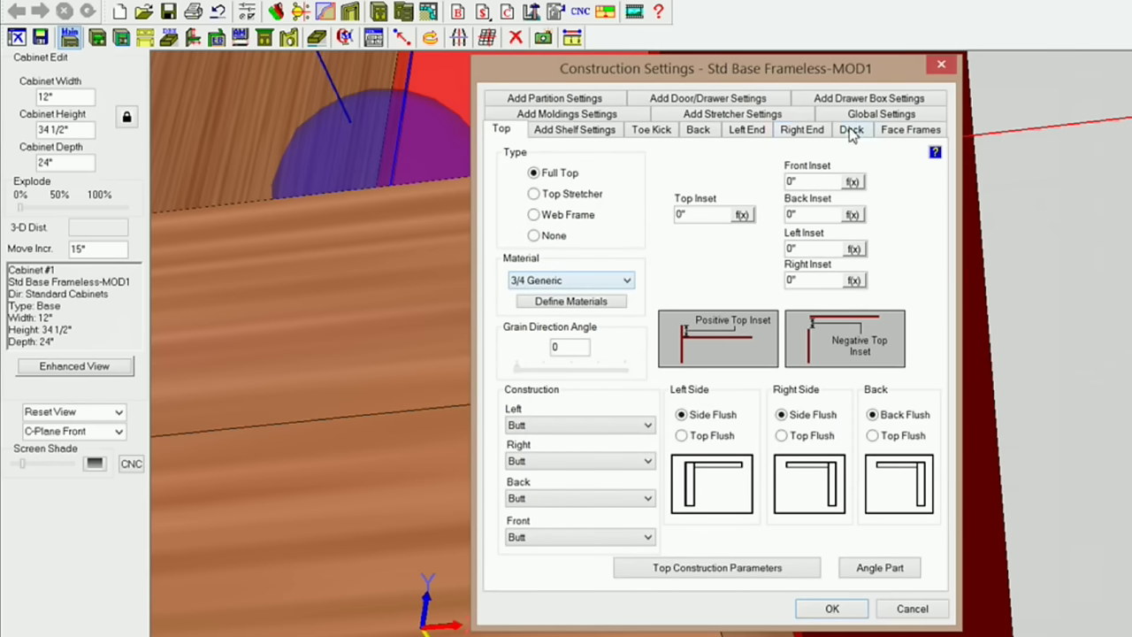
click(851, 131)
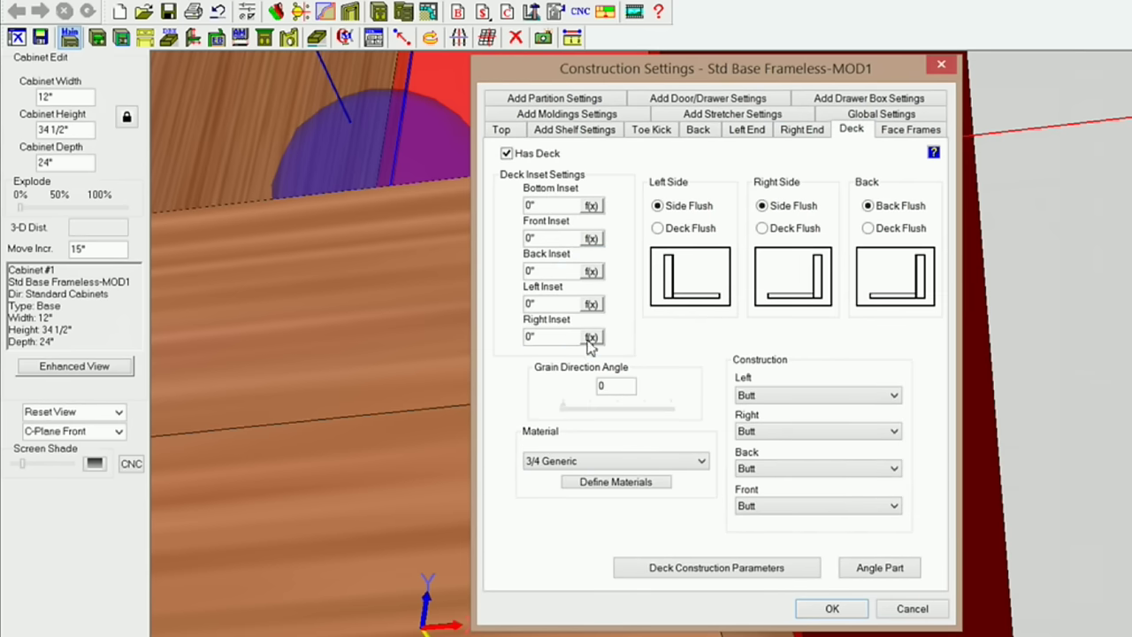
click(591, 337)
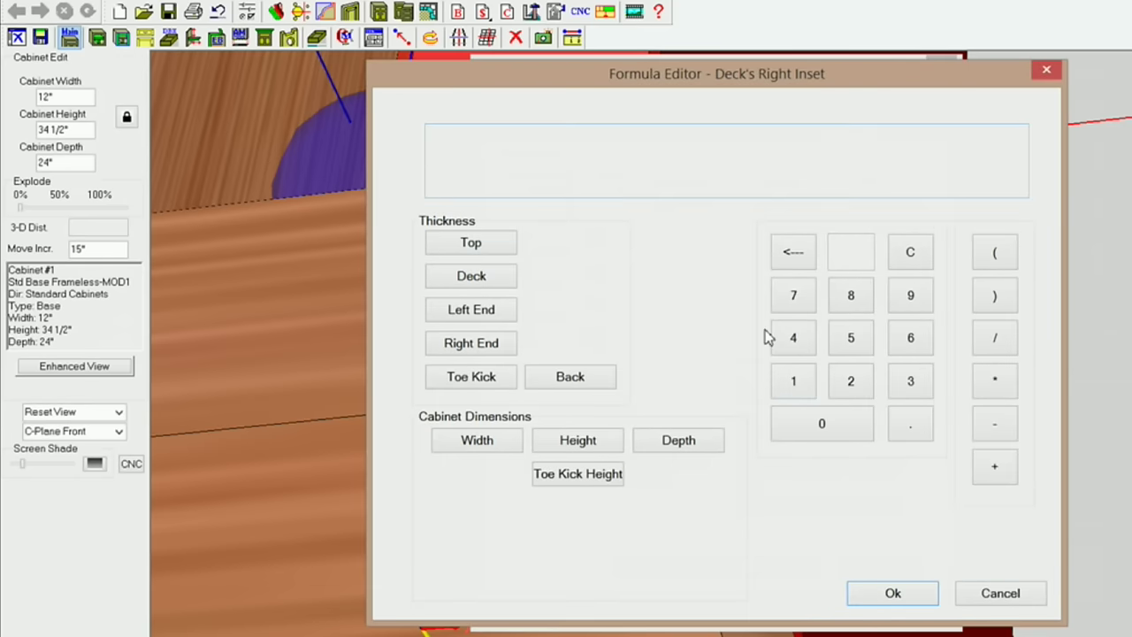
click(995, 424)
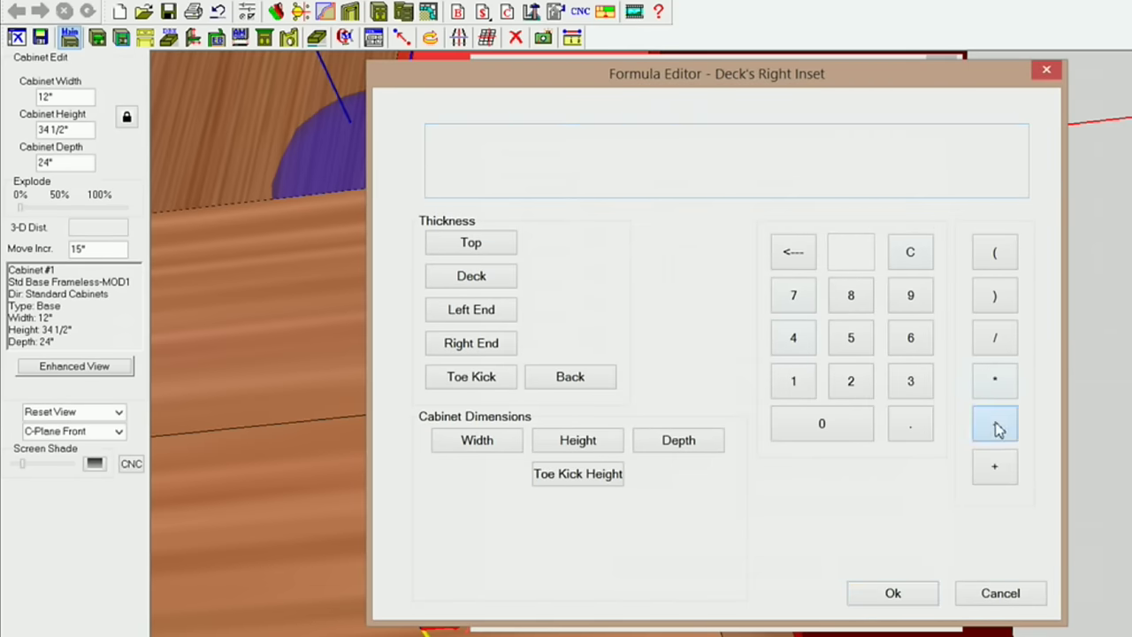
click(472, 345)
click(996, 469)
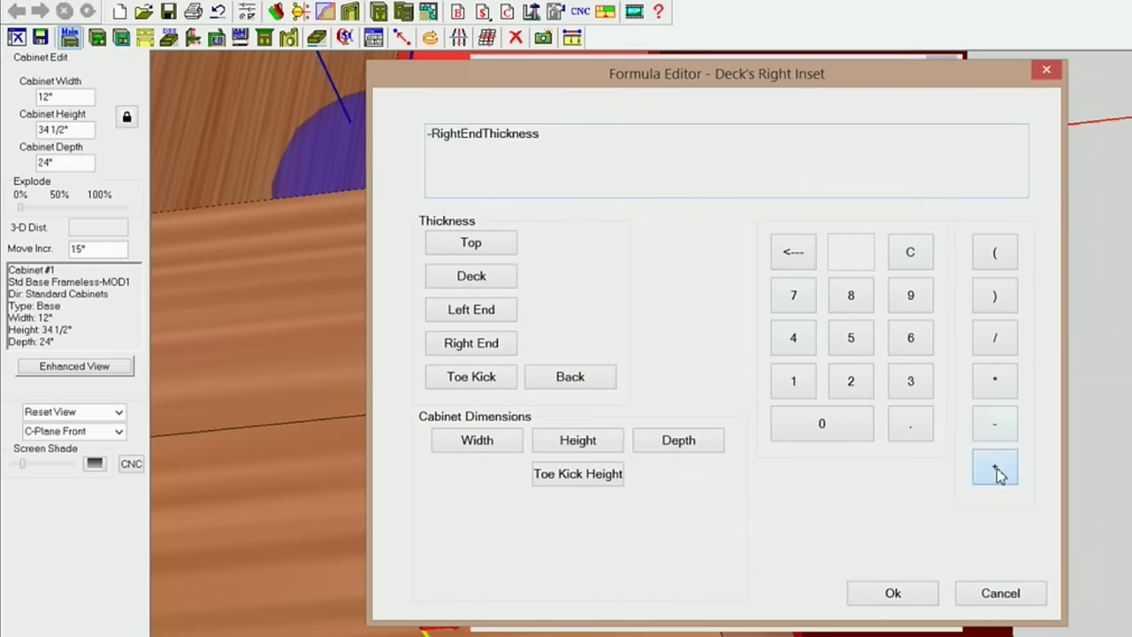
click(485, 352)
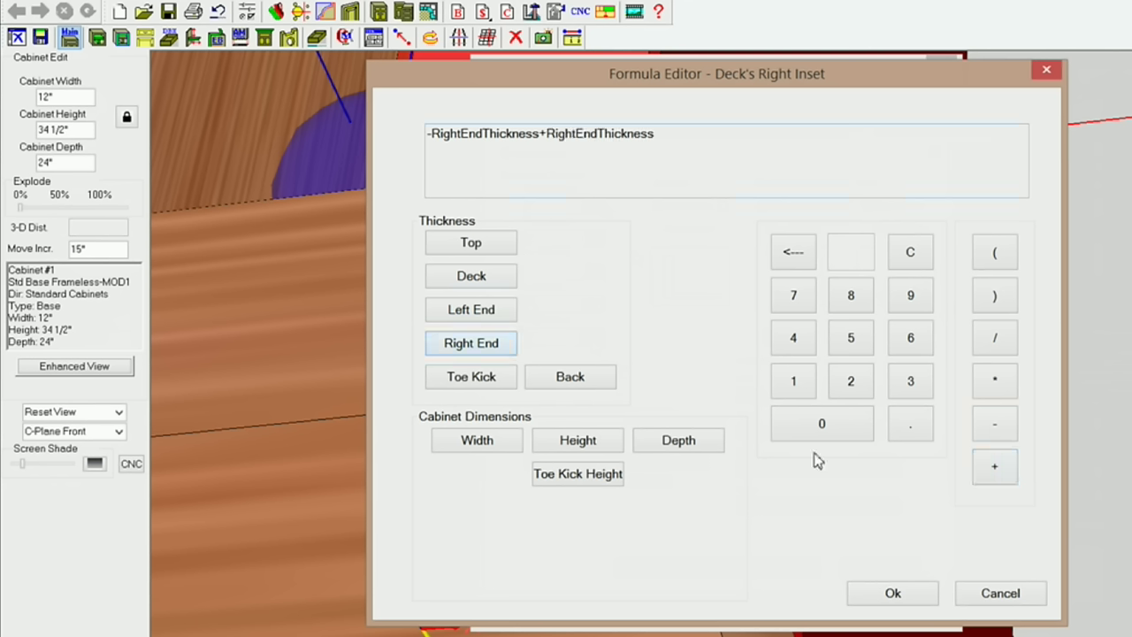
click(900, 596)
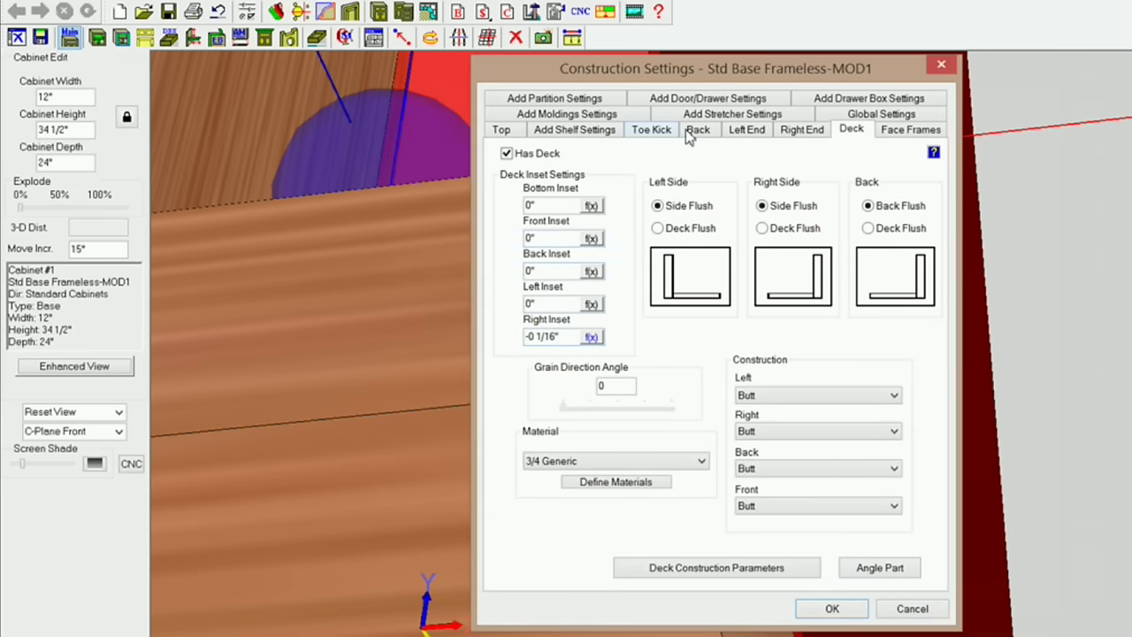
Set the Top's right inset to the formula -RightEndThickness+RightEndThickness and accept the construction settings
click(502, 130)
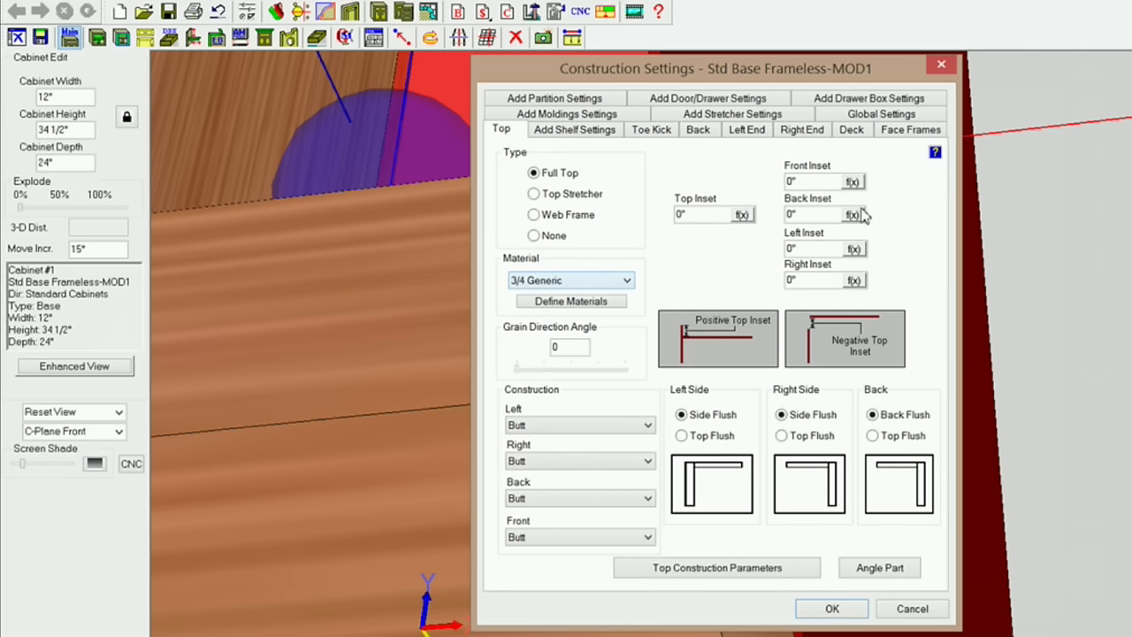
click(853, 281)
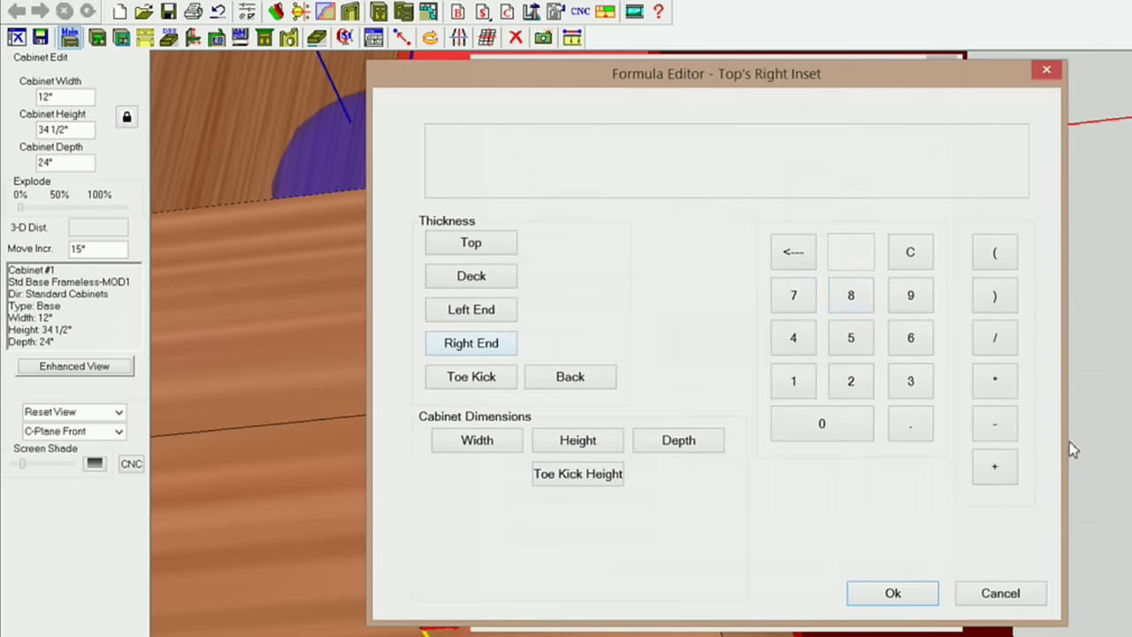
click(1009, 434)
click(485, 347)
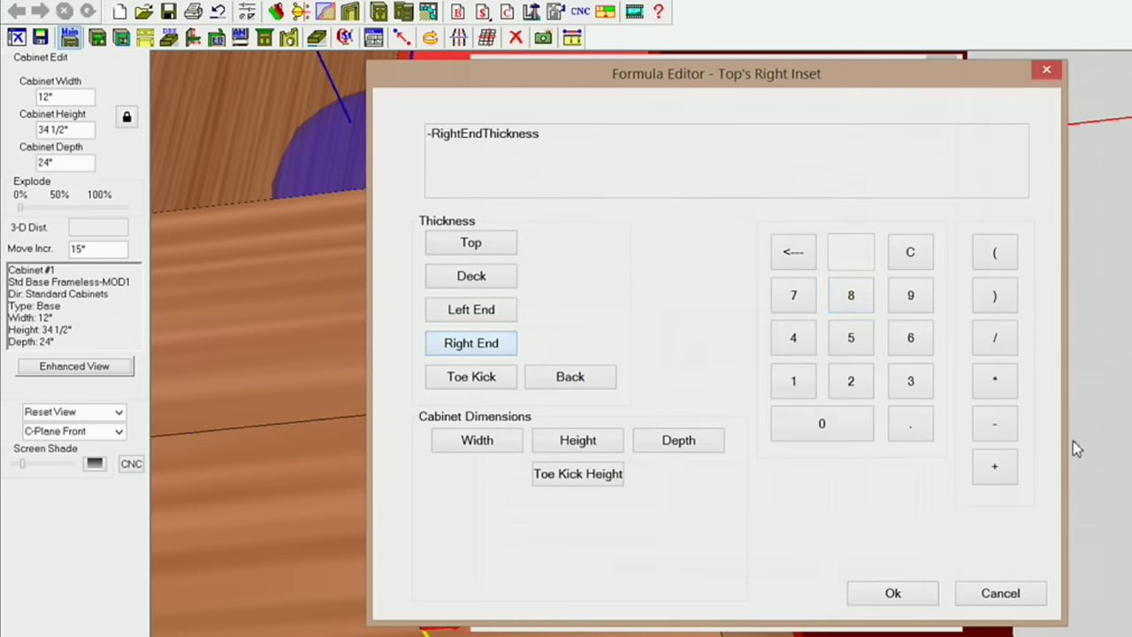
click(982, 467)
click(468, 345)
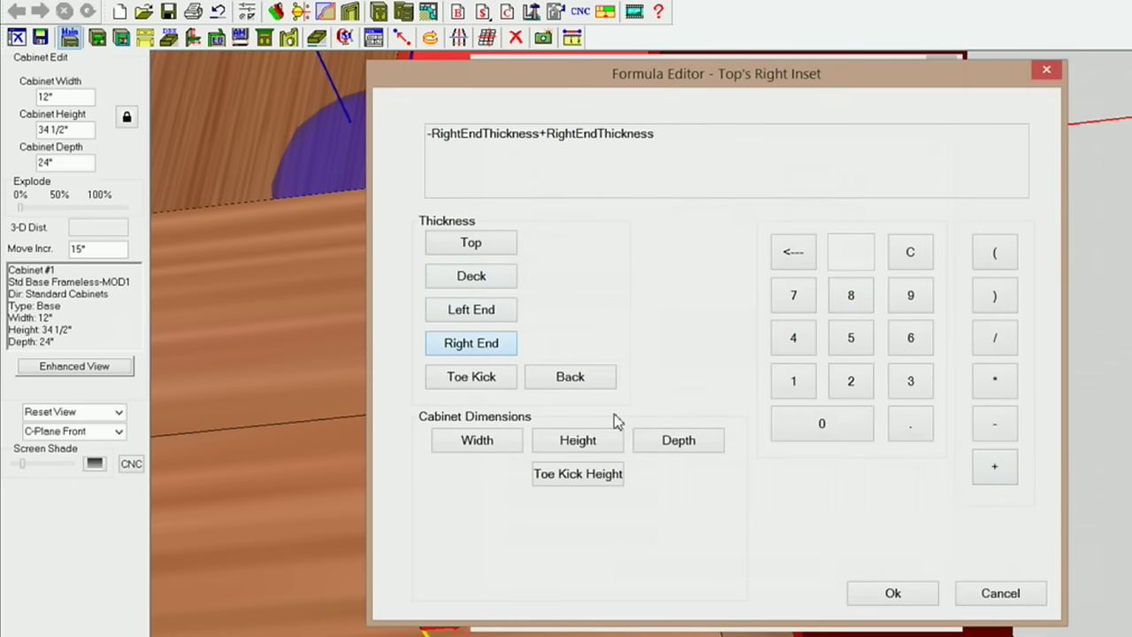
click(911, 592)
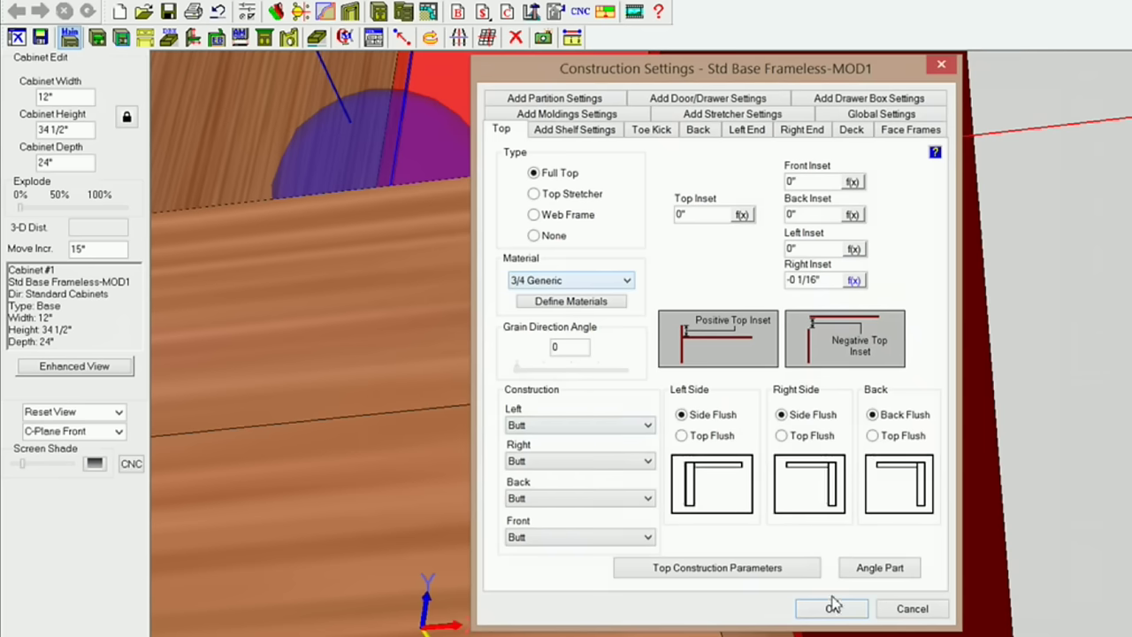
click(832, 611)
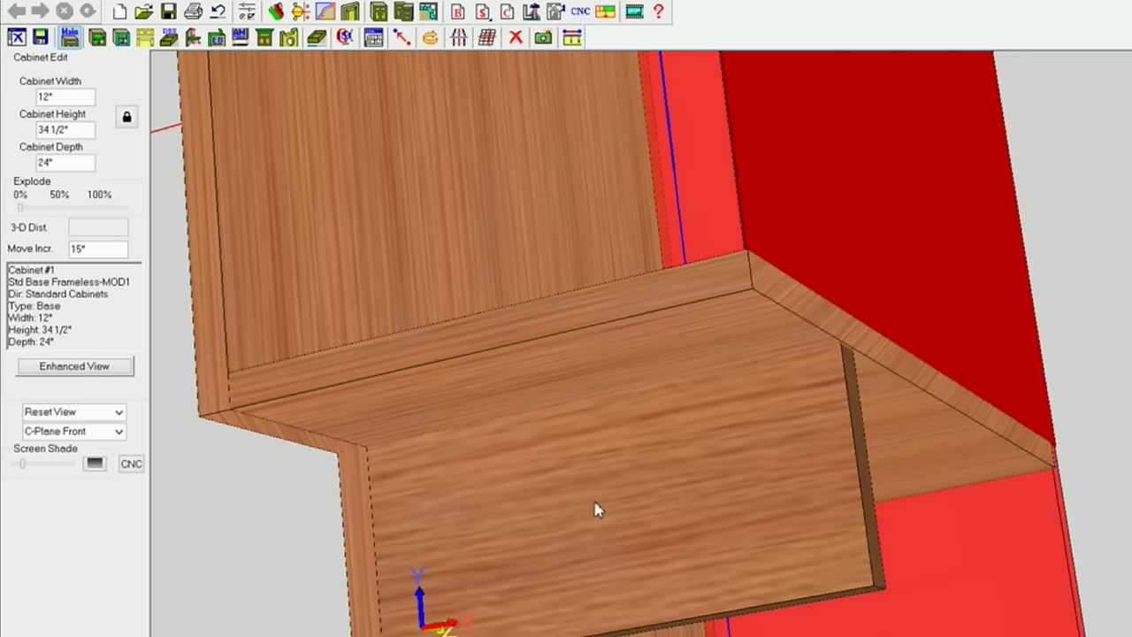
Set the Toe Kick's right inset to -5" and accept the construction settings
click(374, 38)
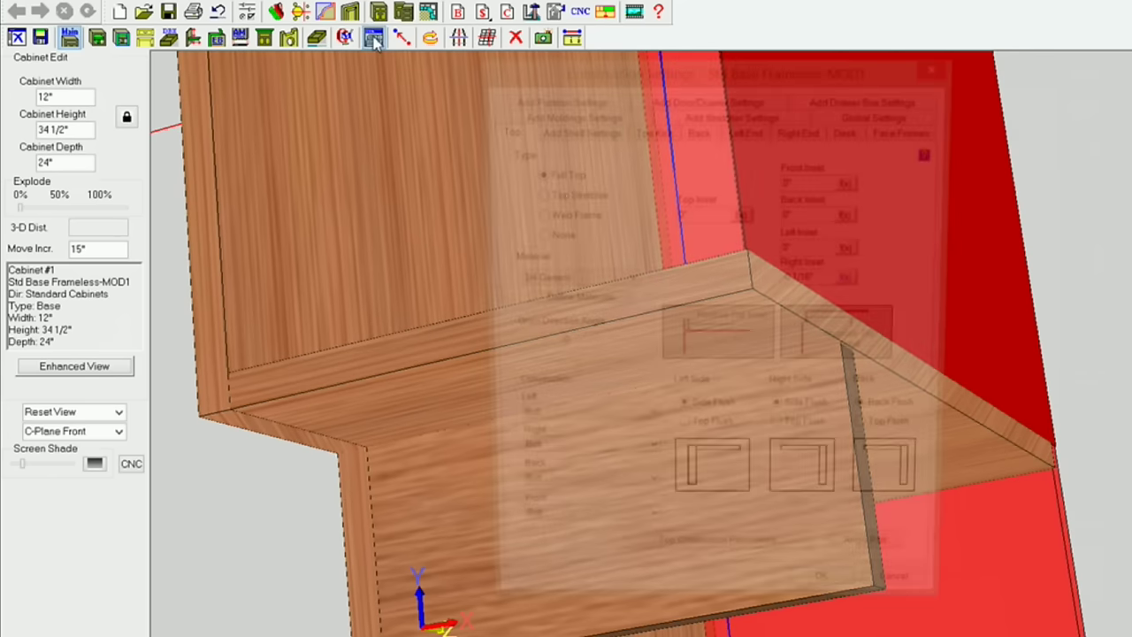
click(652, 130)
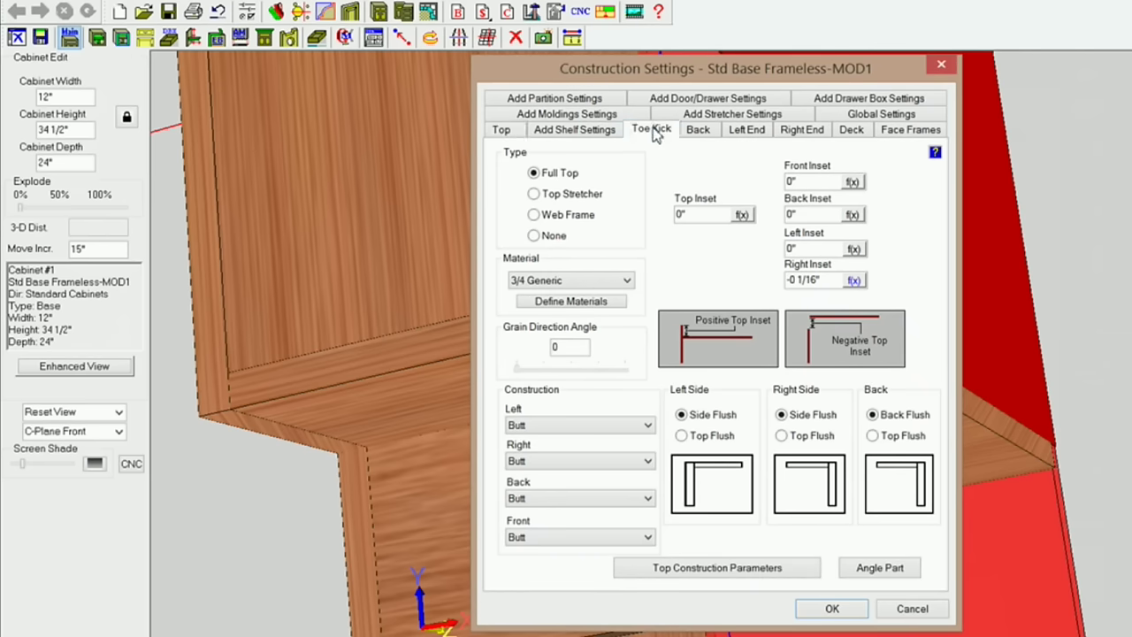
drag(875, 511, 856, 529)
text(-5)
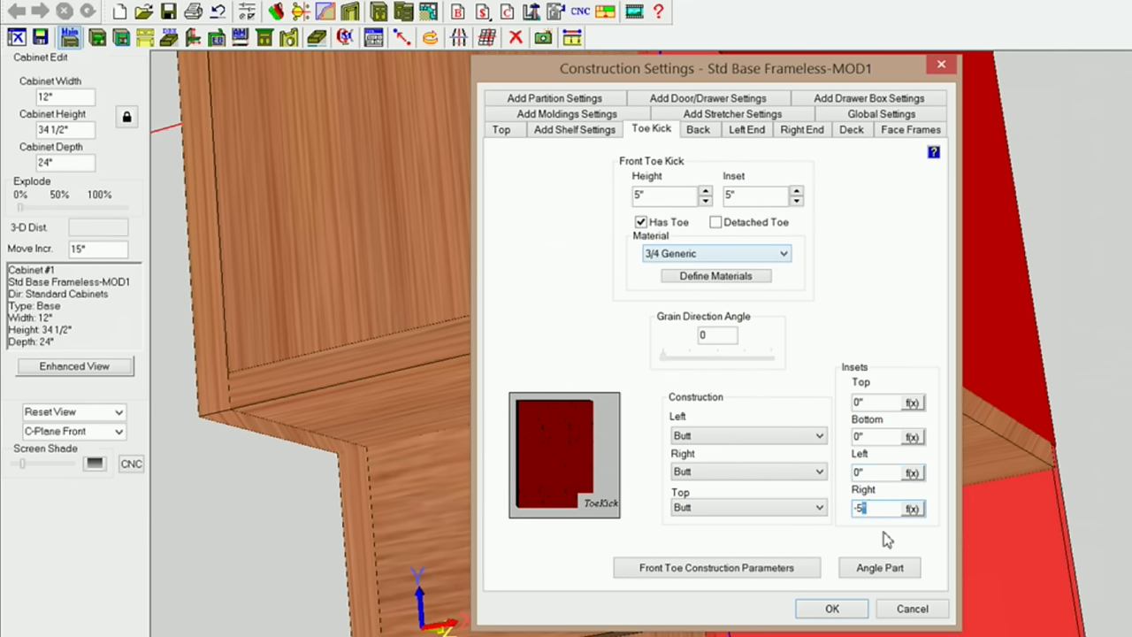
key(Return)
mouse_move(657, 316)
mouse_down()
mouse_move(652, 292)
mouse_move(642, 344)
mouse_move(571, 331)
mouse_move(660, 375)
mouse_move(780, 380)
mouse_move(749, 411)
mouse_move(664, 404)
mouse_up()
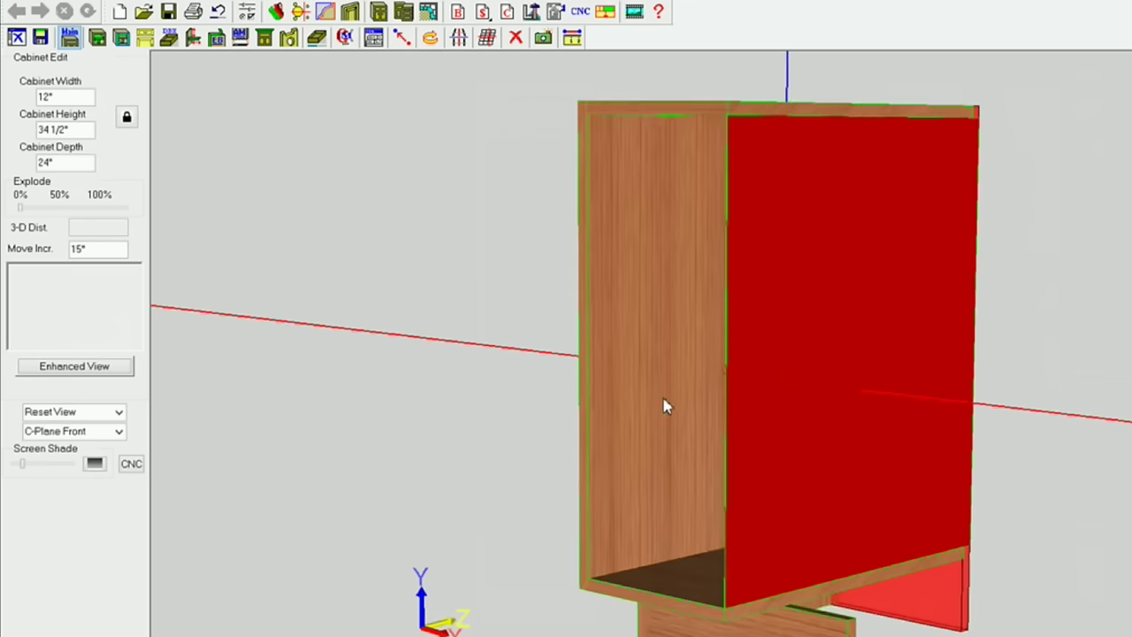
click(794, 254)
mouse_move(800, 256)
middle_down()
mouse_move(794, 303)
mouse_move(917, 465)
mouse_move(683, 275)
mouse_move(692, 314)
mouse_move(596, 303)
mouse_move(644, 288)
mouse_move(674, 141)
mouse_move(552, 168)
middle_up()
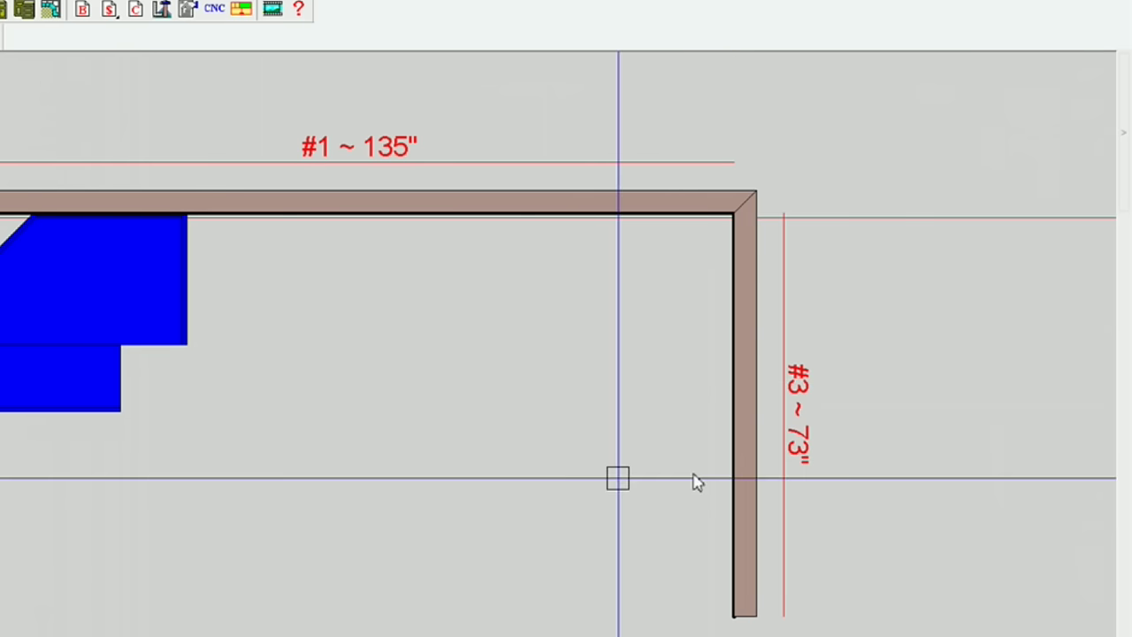
Place the 36" clipped-corner frameless base cabinet against wall #3, in its corner with wall #1
mouse_move(1123, 133)
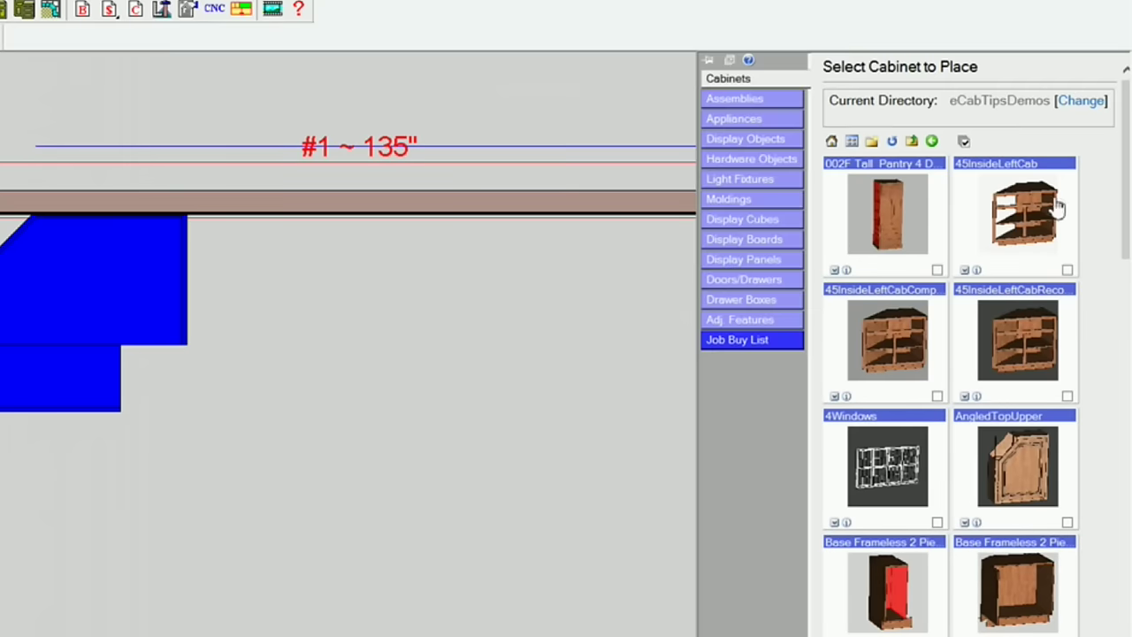
click(1022, 585)
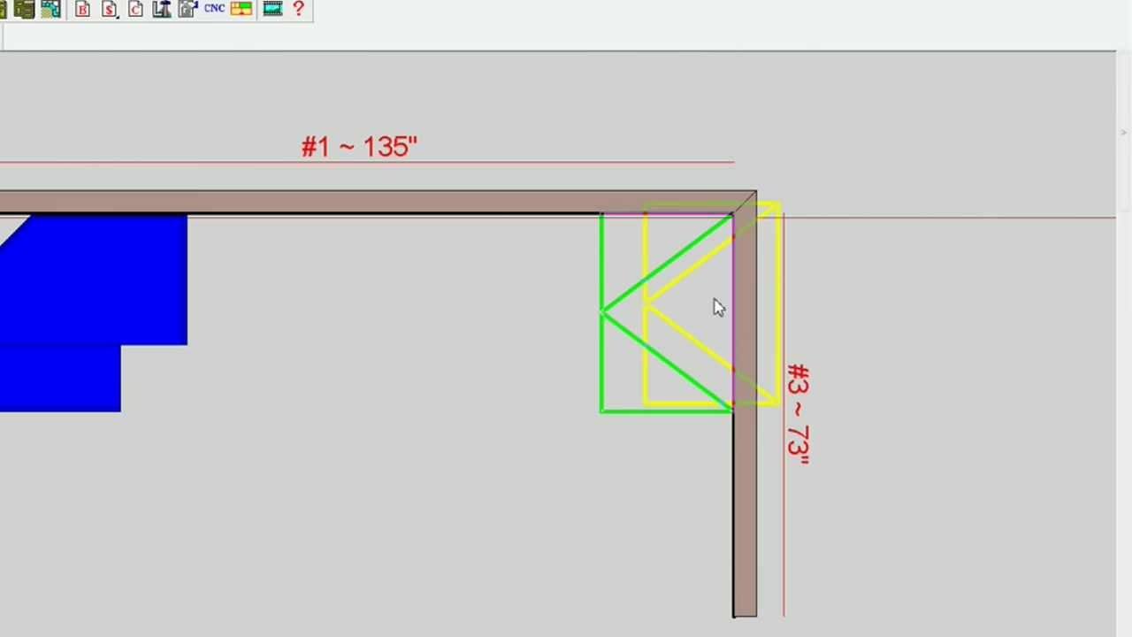
click(670, 322)
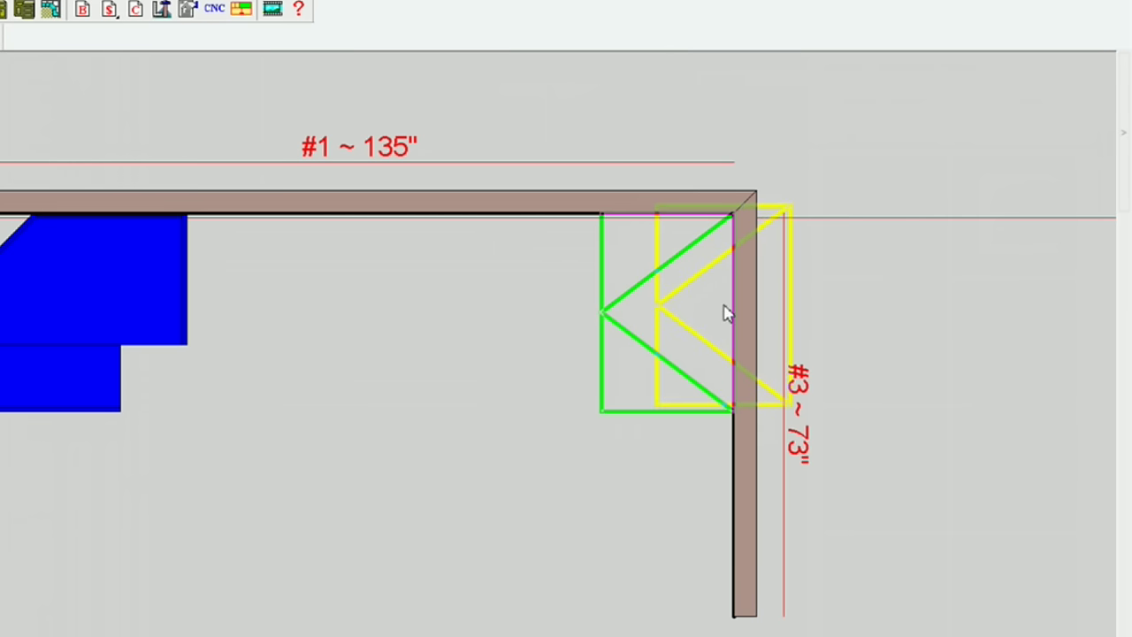
key(Escape)
Place the modified 12" frameless base cabinet on wall #1, a short distance from the 36" corner cabinet near wall #3
mouse_move(1123, 132)
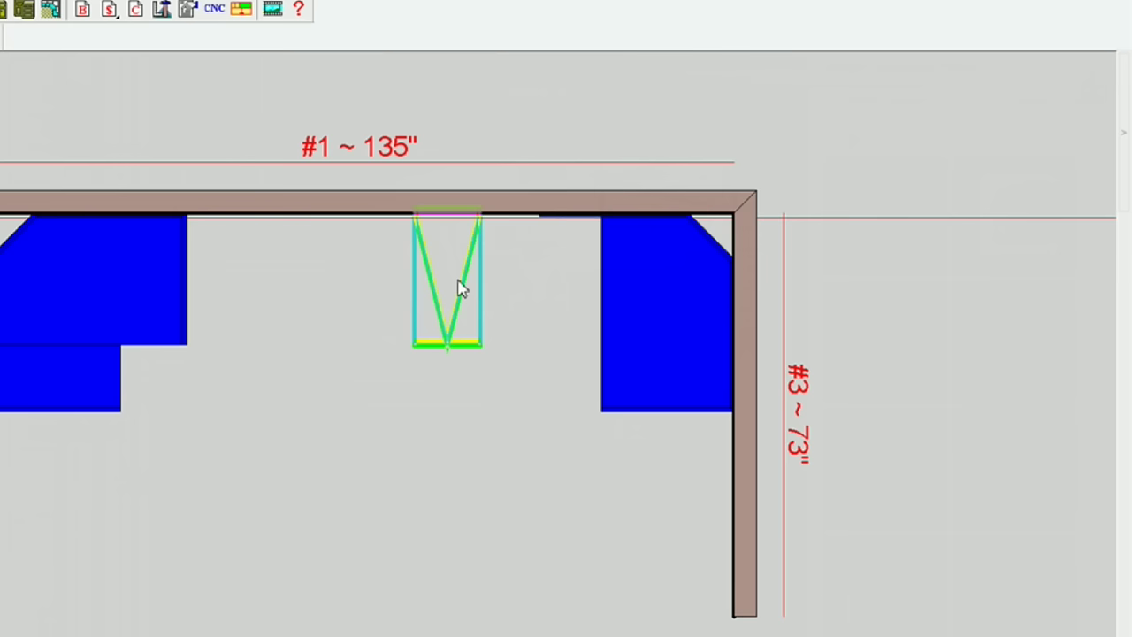
click(497, 265)
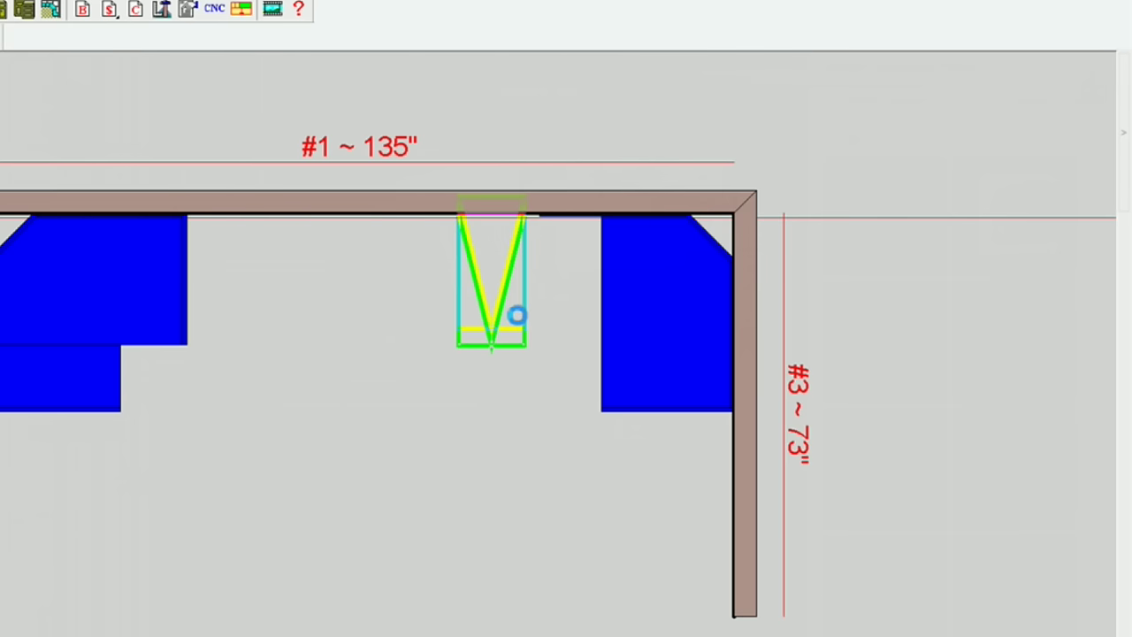
key(Escape)
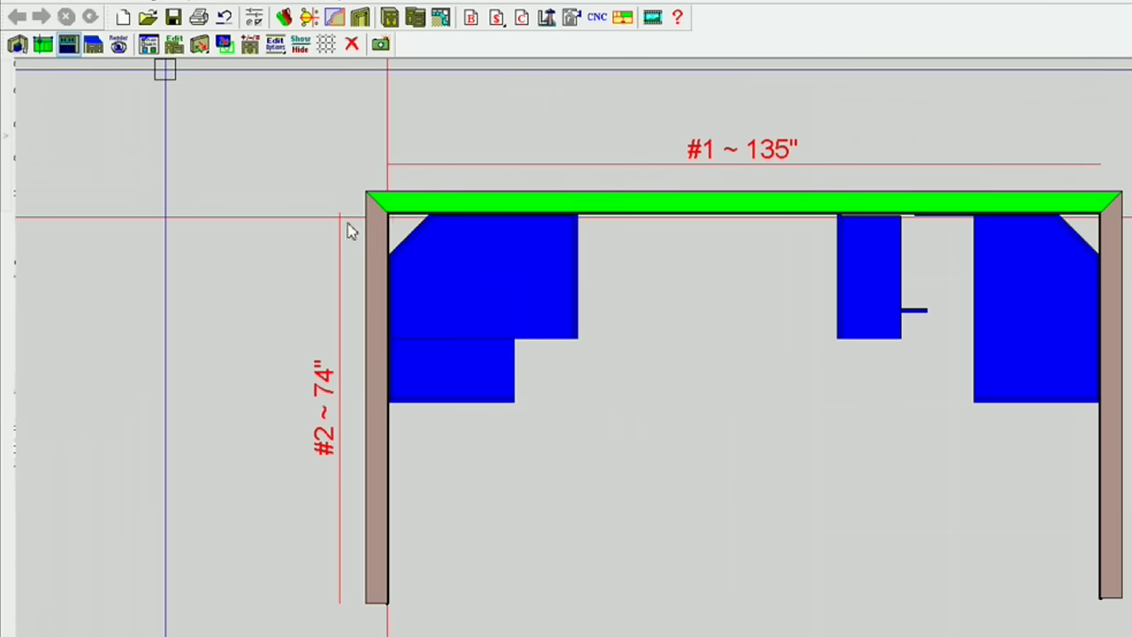
In the elevation of wall #1, set the 12" cabinet's right position on the wall to 19"
click(663, 295)
click(852, 595)
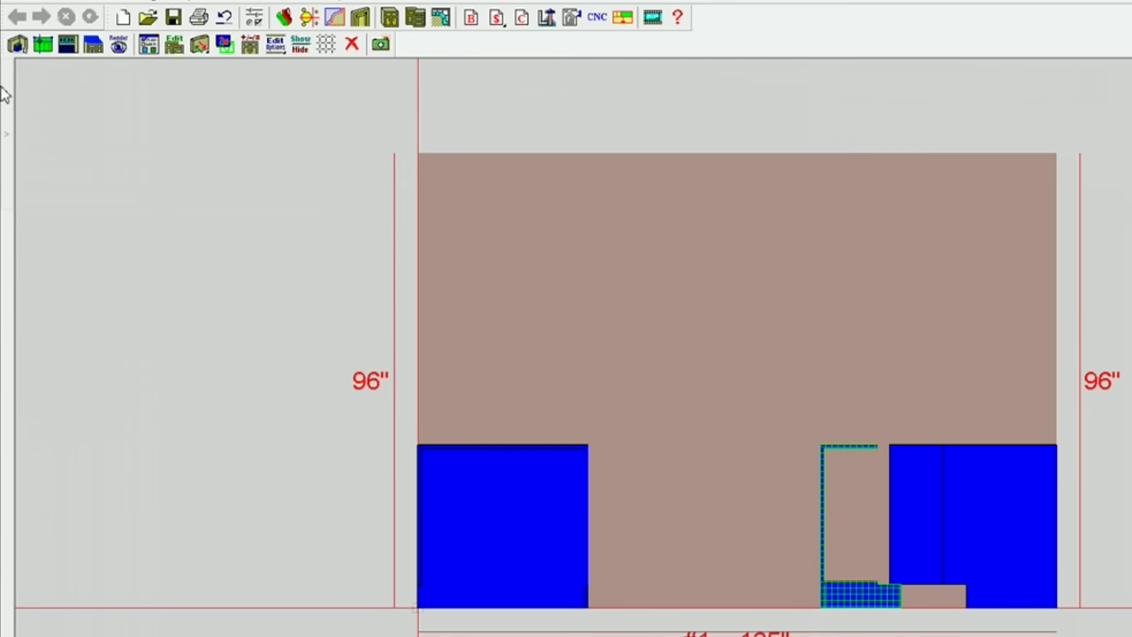
mouse_move(3, 94)
click(106, 156)
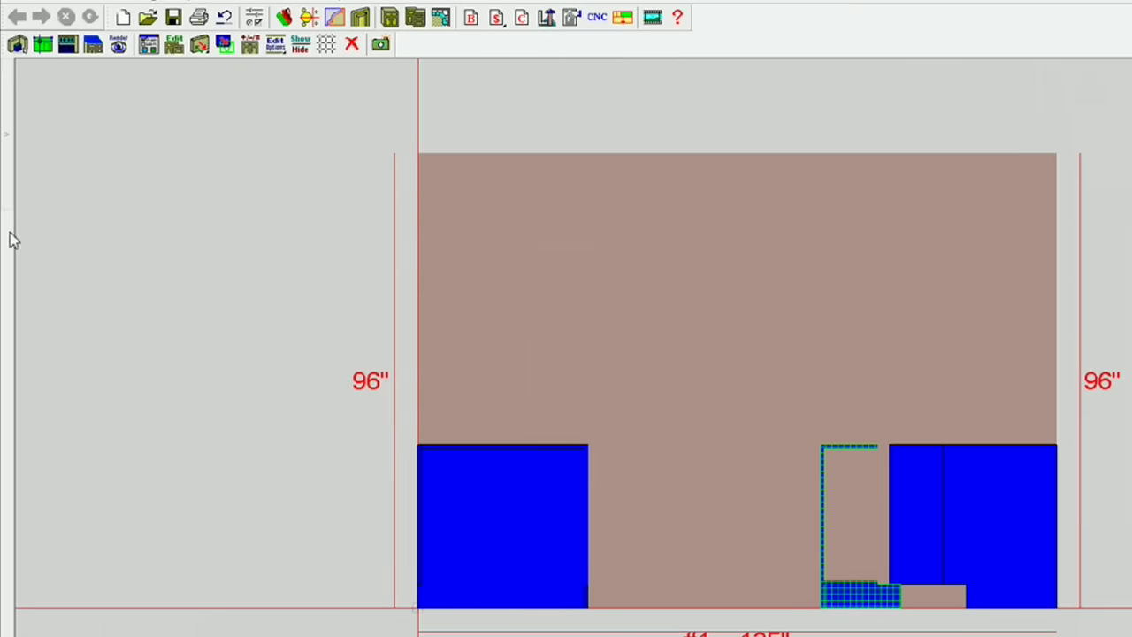
mouse_move(7, 235)
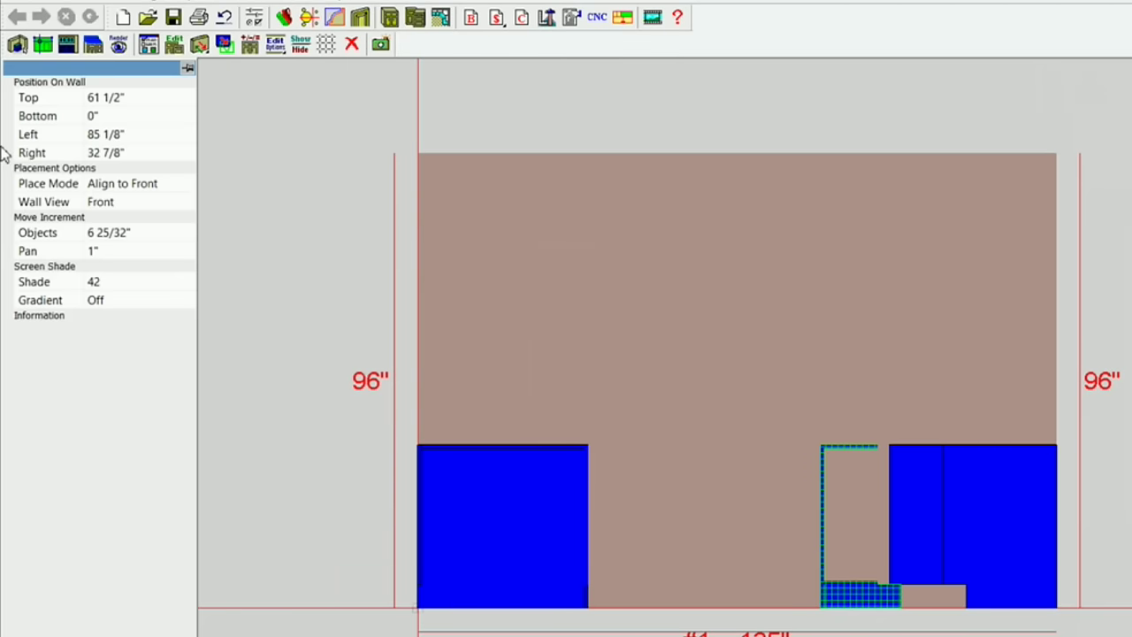
click(106, 155)
text(19)
key(Return)
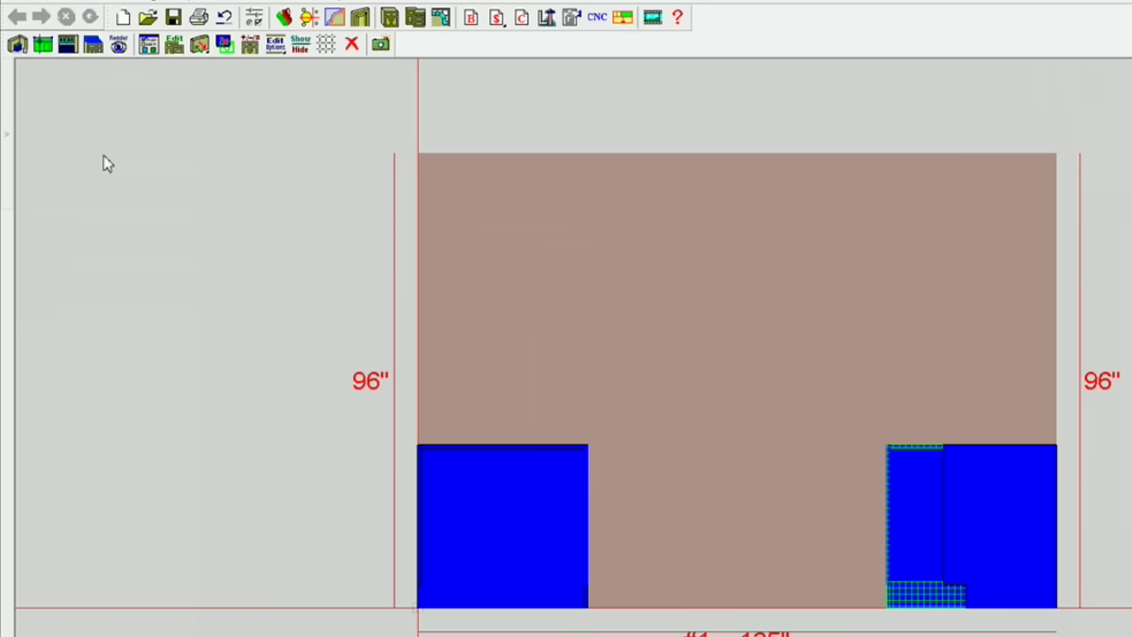
click(918, 312)
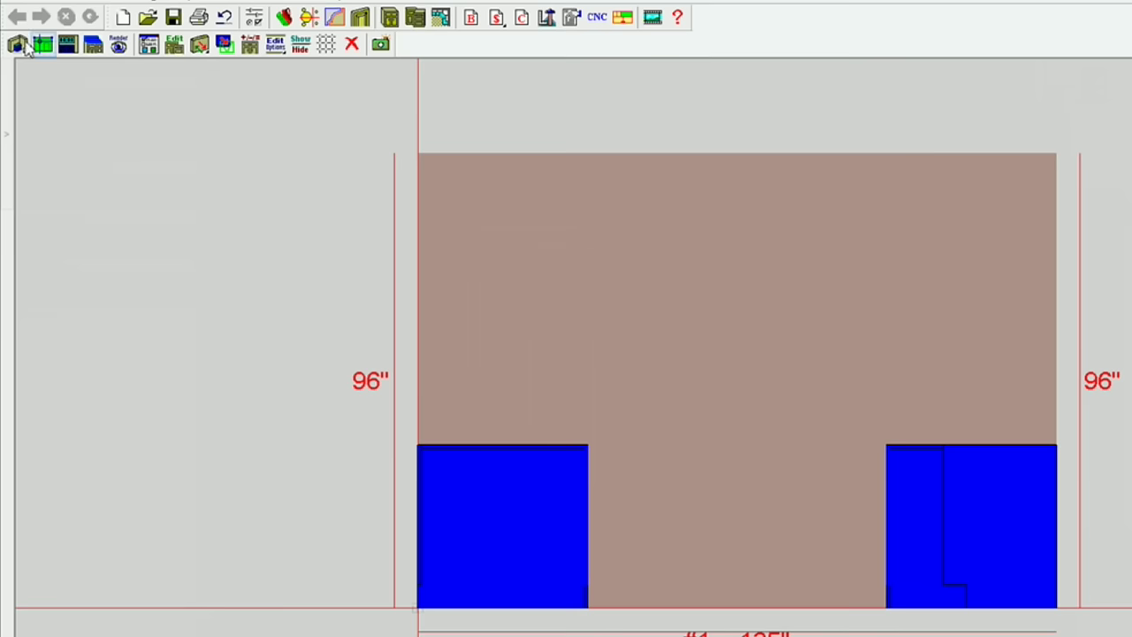
Return to the room's plan view and select both cabinets in the corner of walls #1 and #3 to check their fit
click(18, 45)
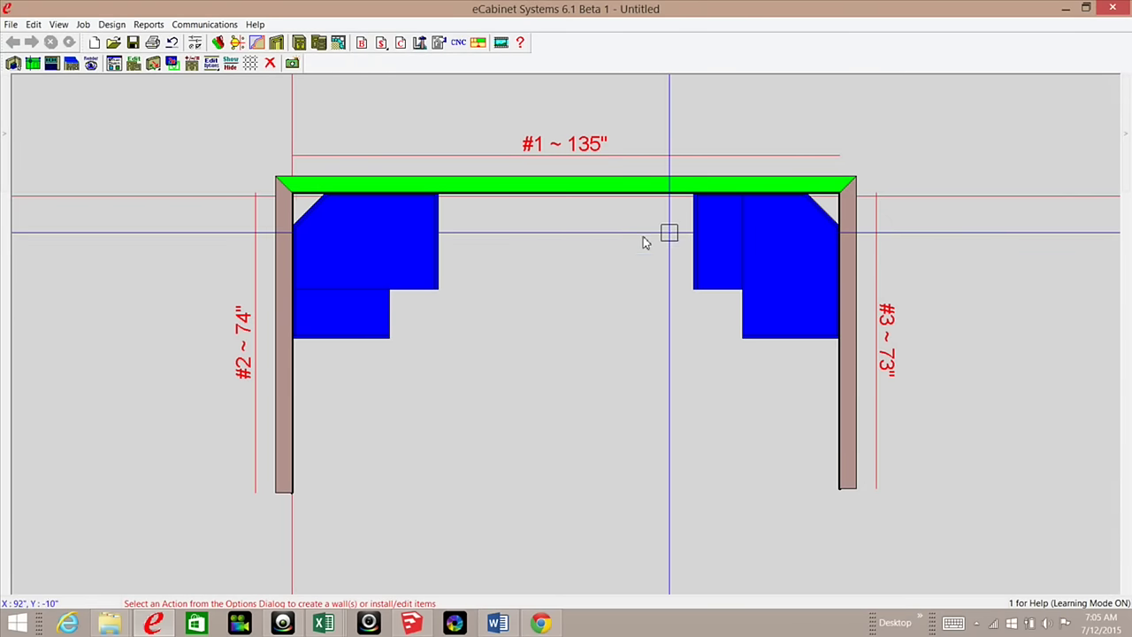
click(718, 248)
ctrl+click(784, 256)
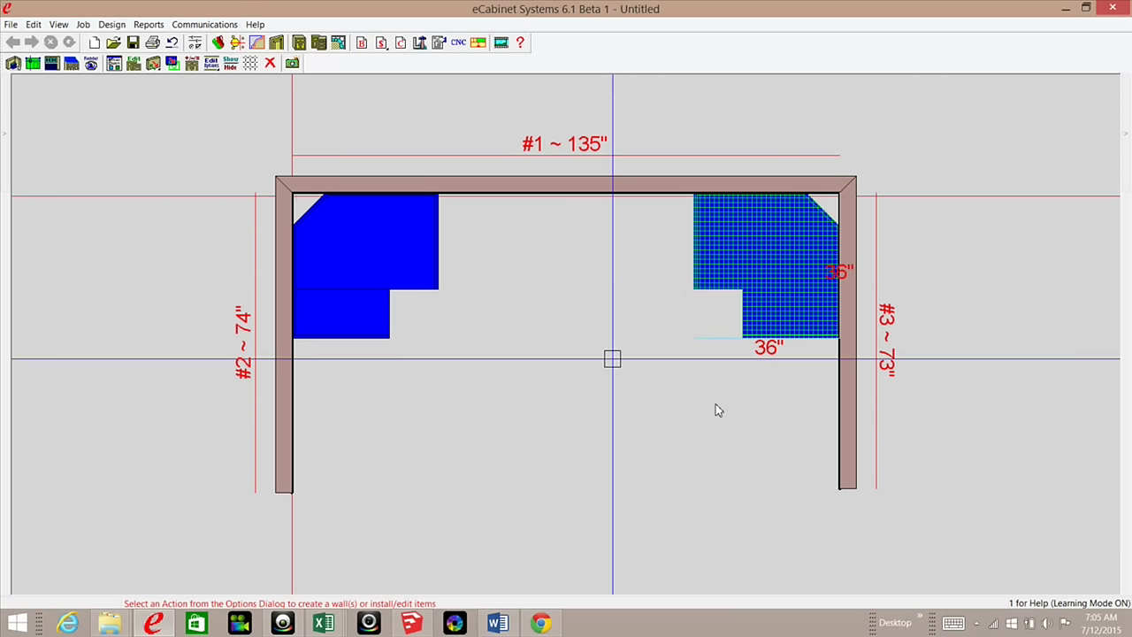
click(564, 316)
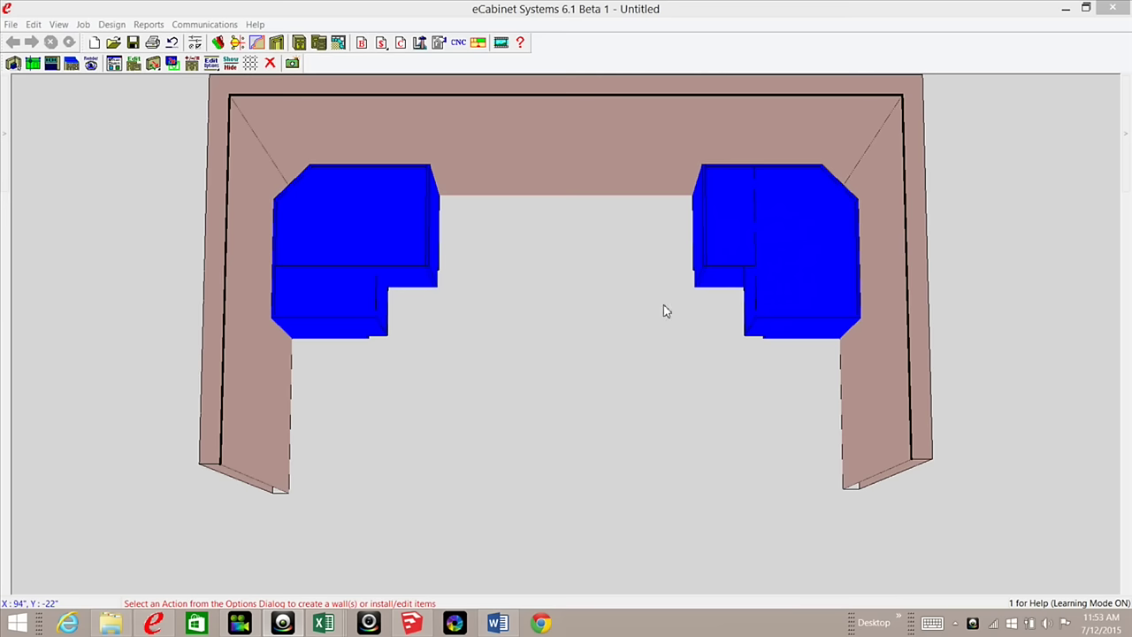